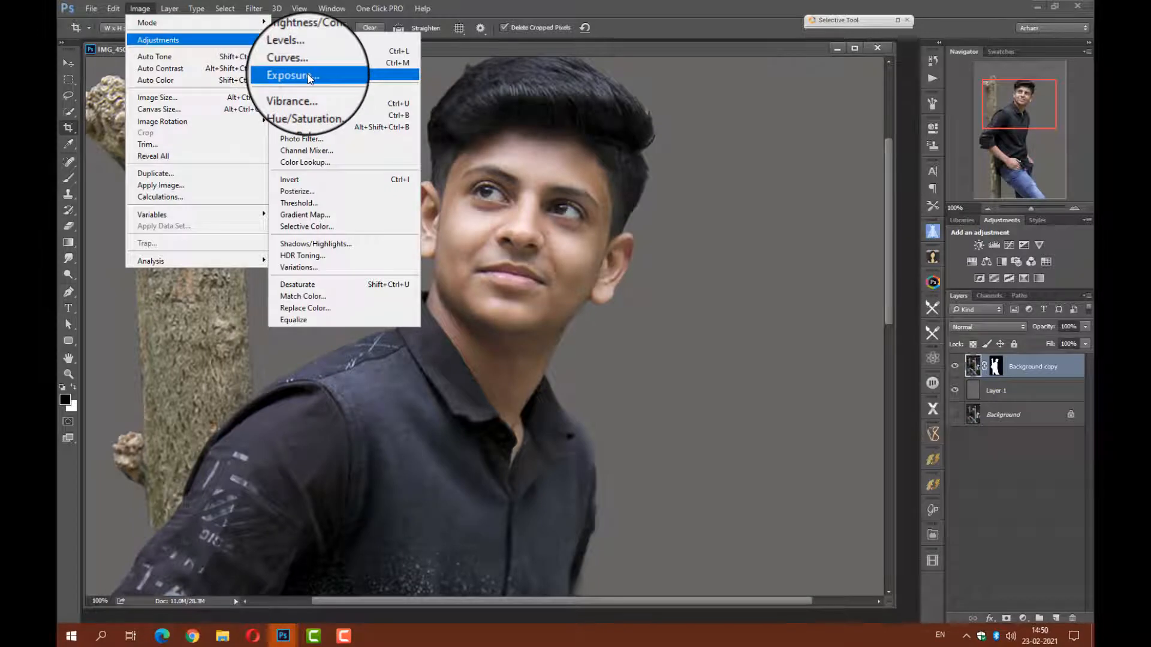
Apply the Auto Tone, Auto Contrast and Auto Color corrections to the Background copy layer.
left_click(182, 60)
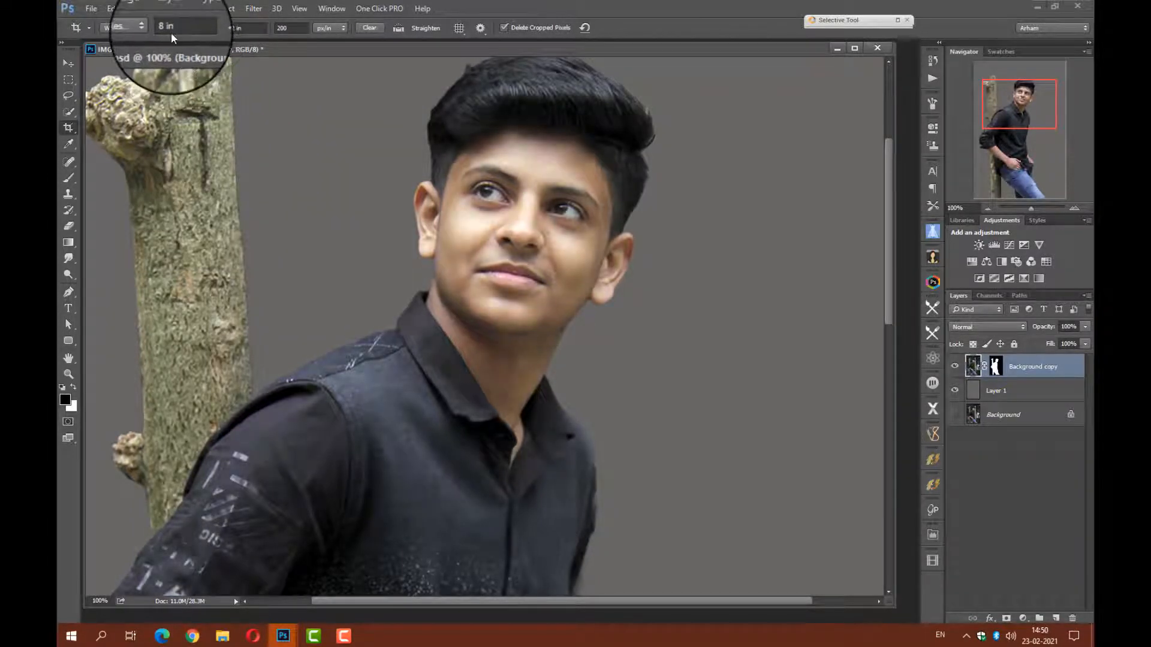
left_click(146, 9)
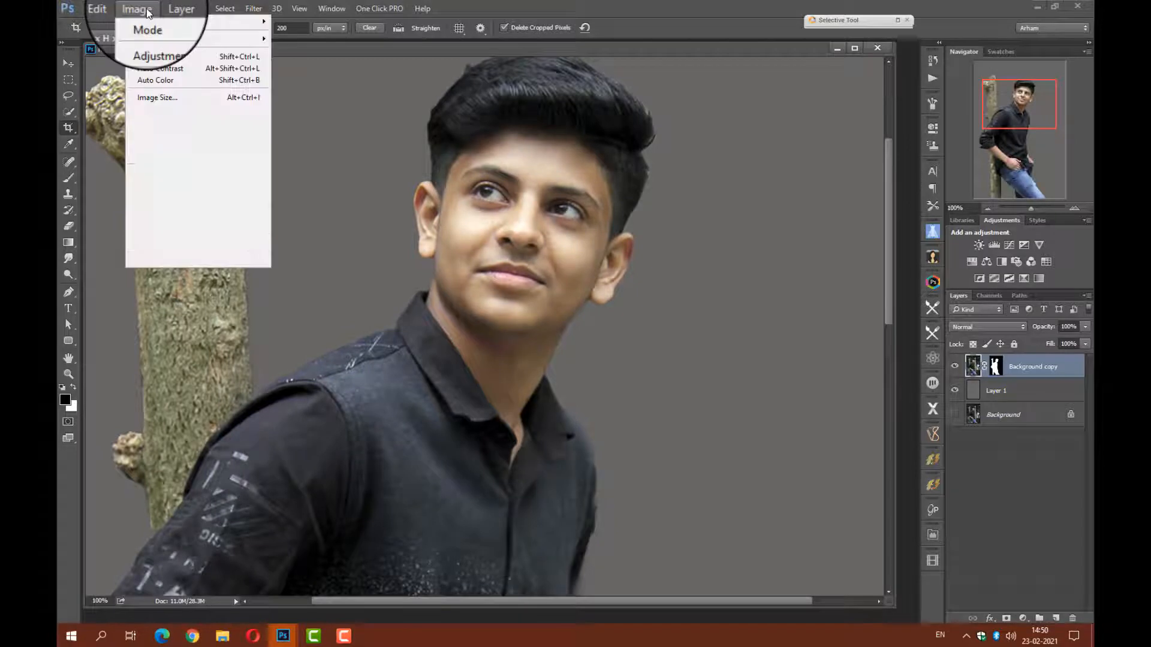
left_click(167, 64)
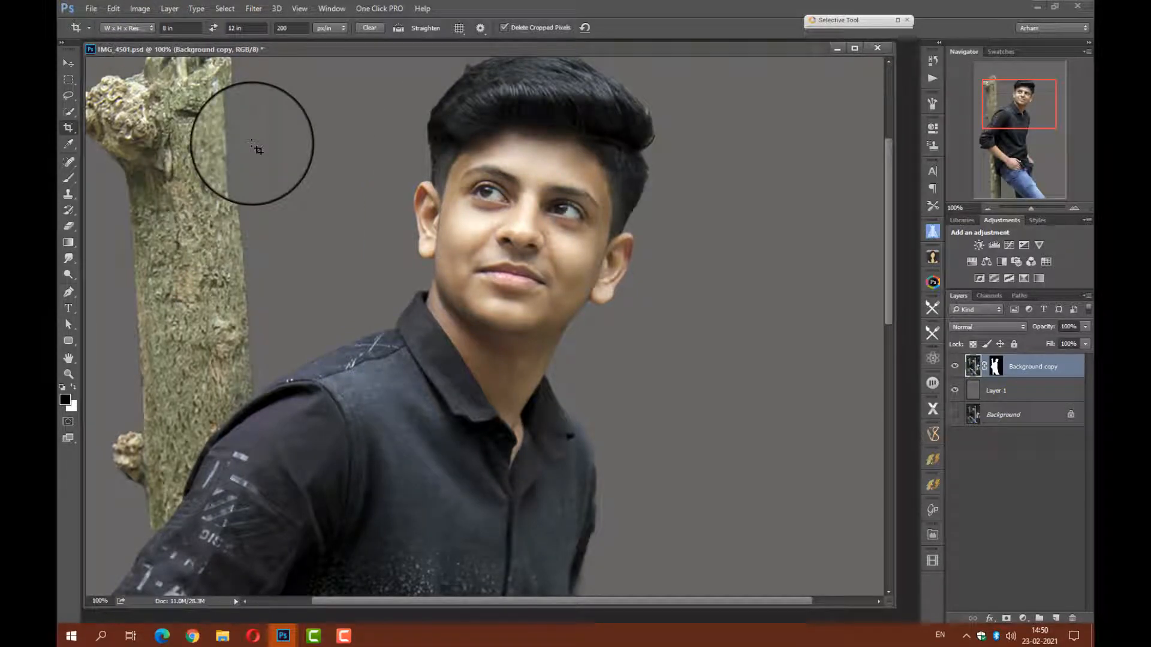
left_click(142, 11)
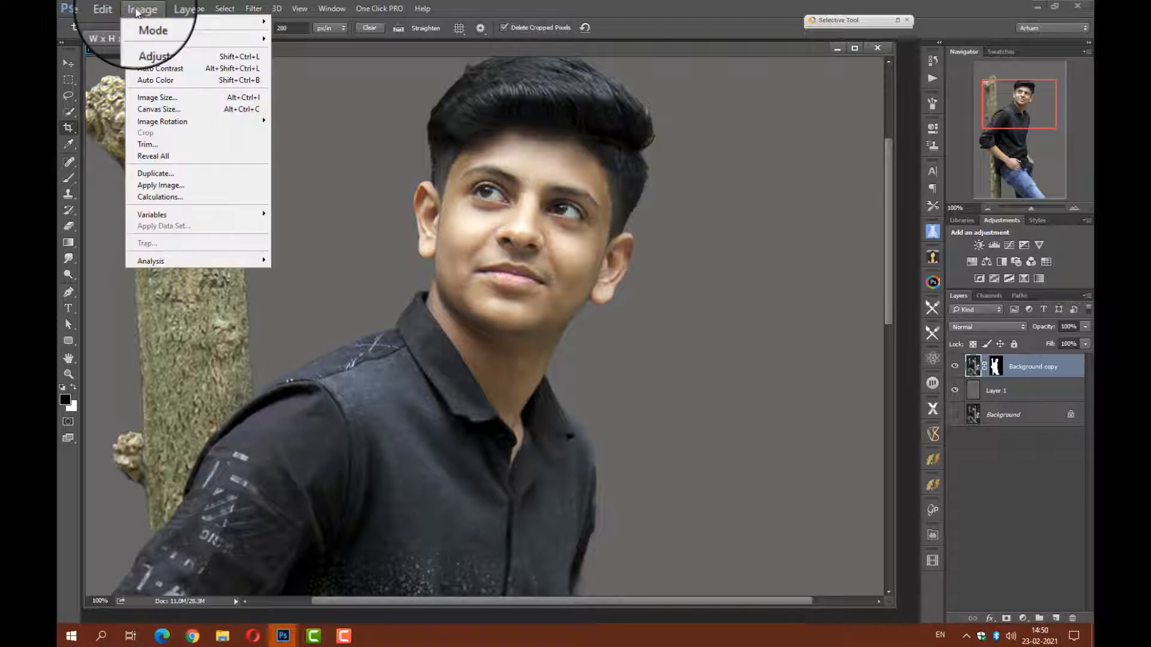
left_click(171, 81)
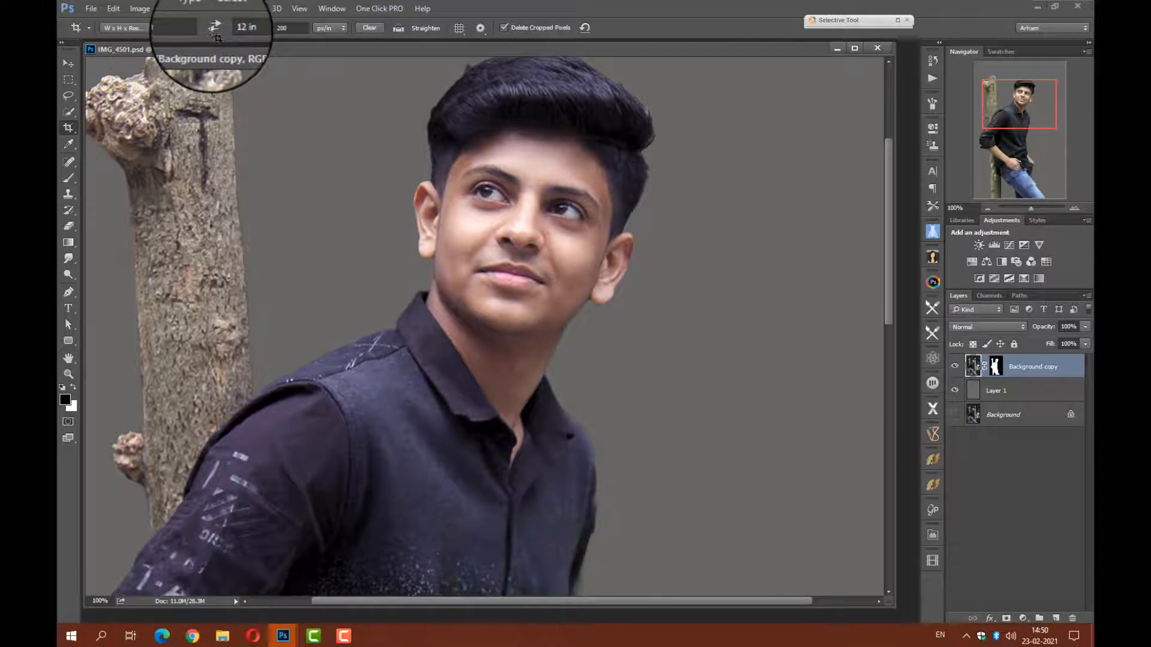
Brighten the Background copy layer with an Exposure adjustment of +0.10.
left_click(142, 11)
mouse_move(161, 40)
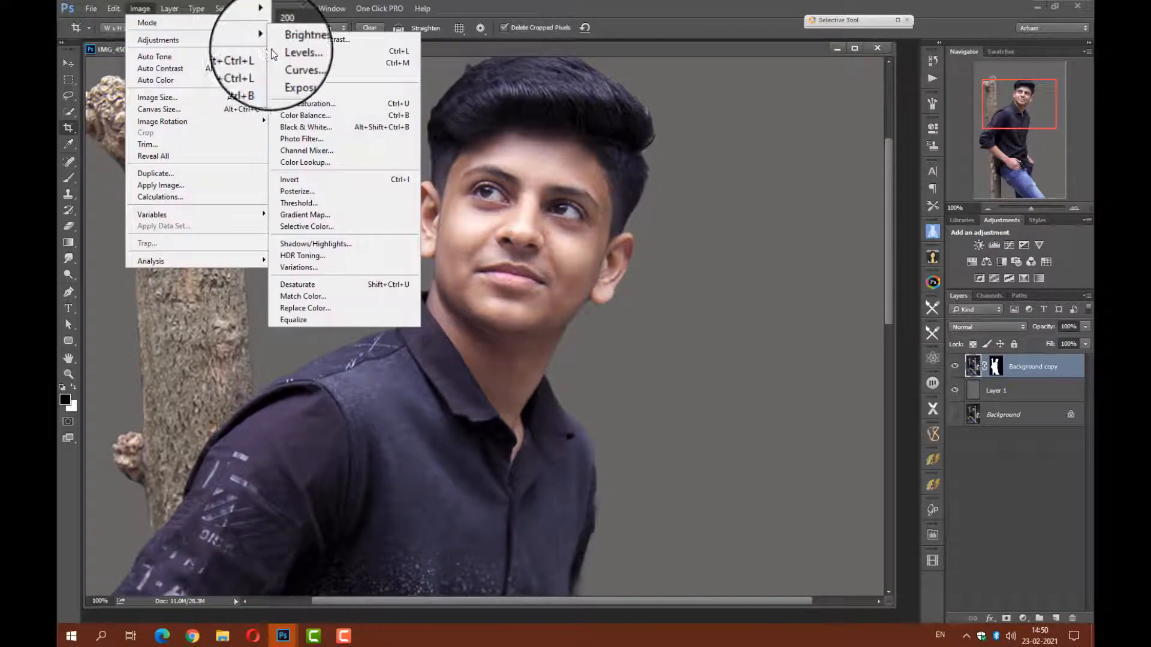
left_click(303, 73)
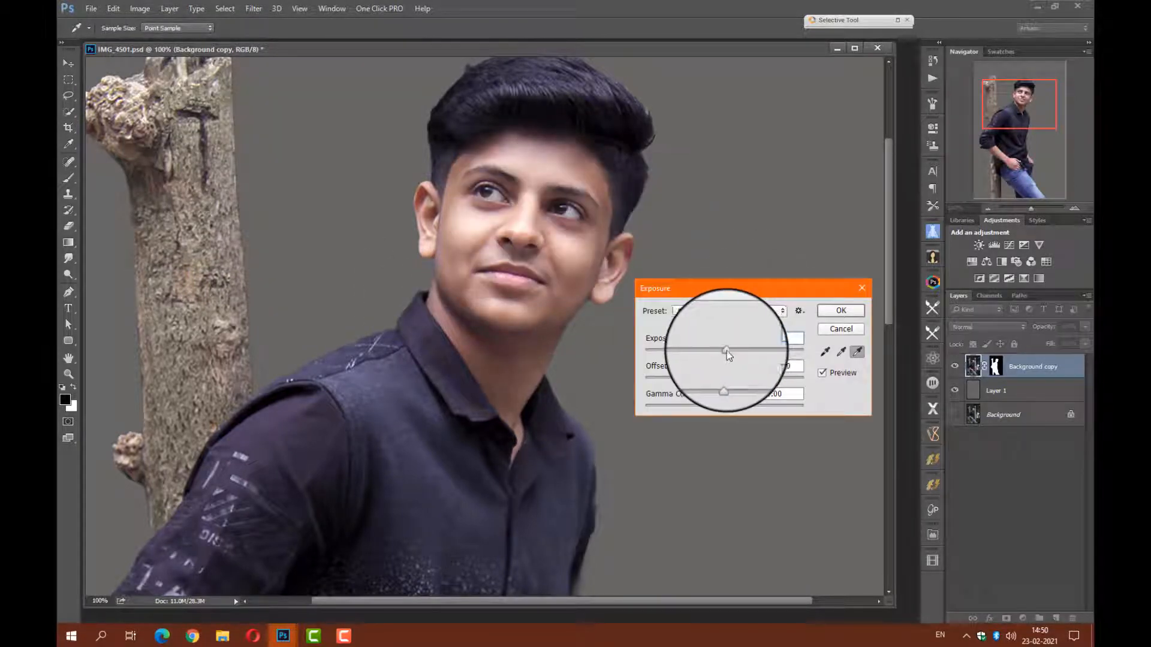
left_click_drag(726, 351, 730, 351)
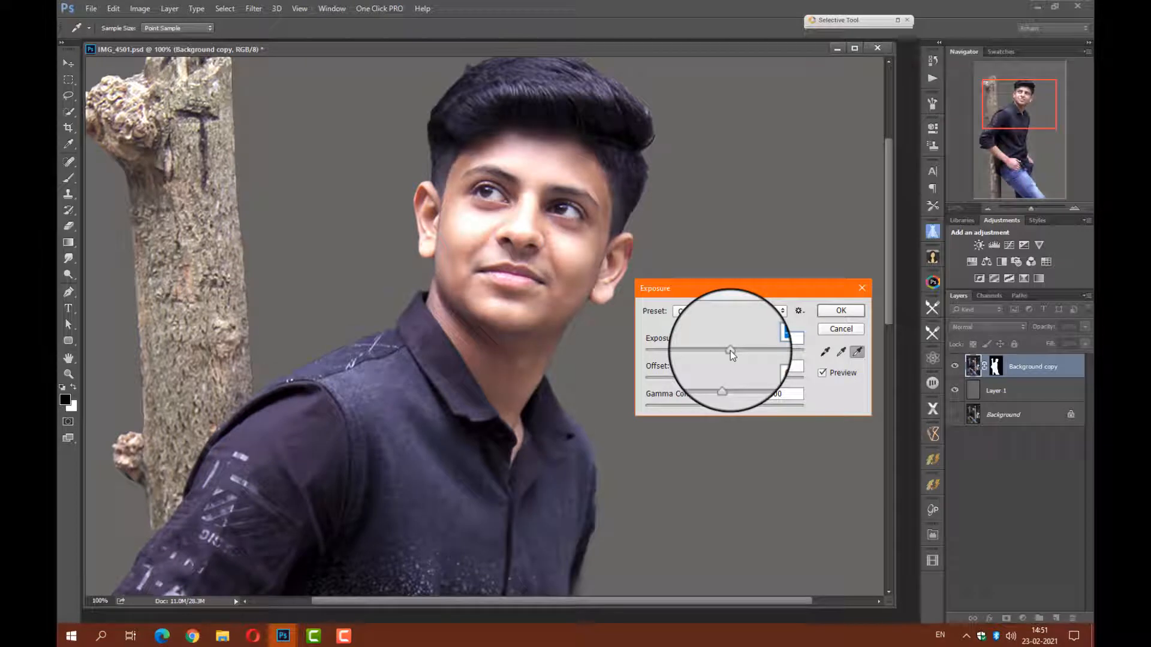
left_click_drag(731, 351, 725, 350)
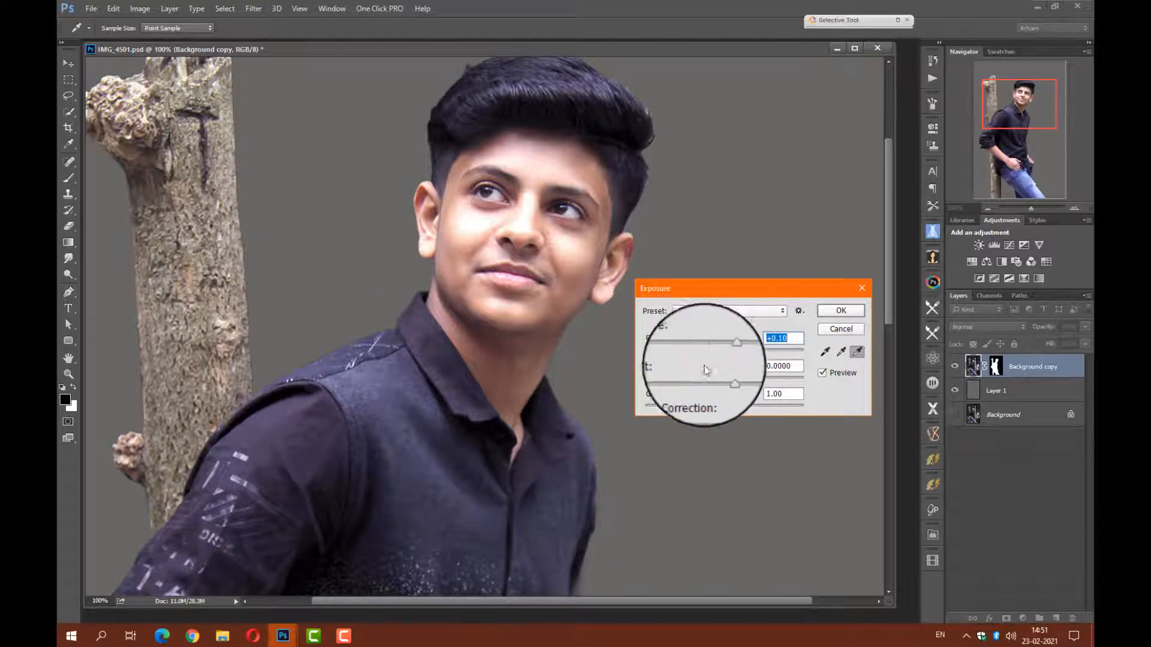
left_click(839, 311)
key("c")
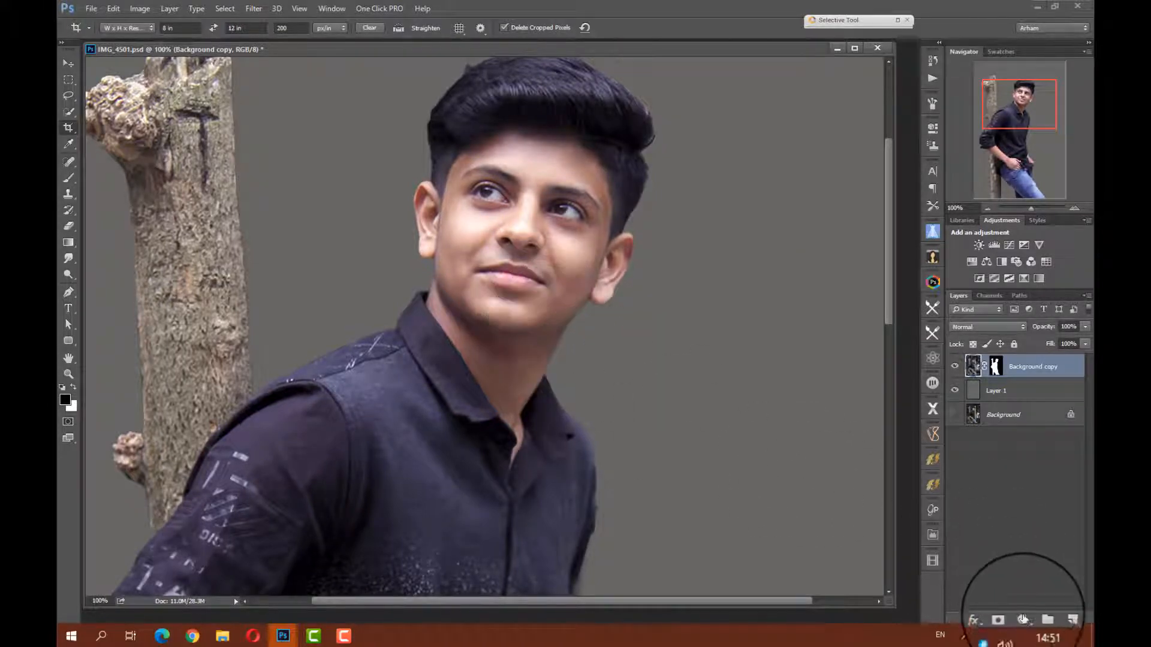
Add a Hue/Saturation adjustment layer above the portrait and moderately raise its master saturation.
left_click(1023, 619)
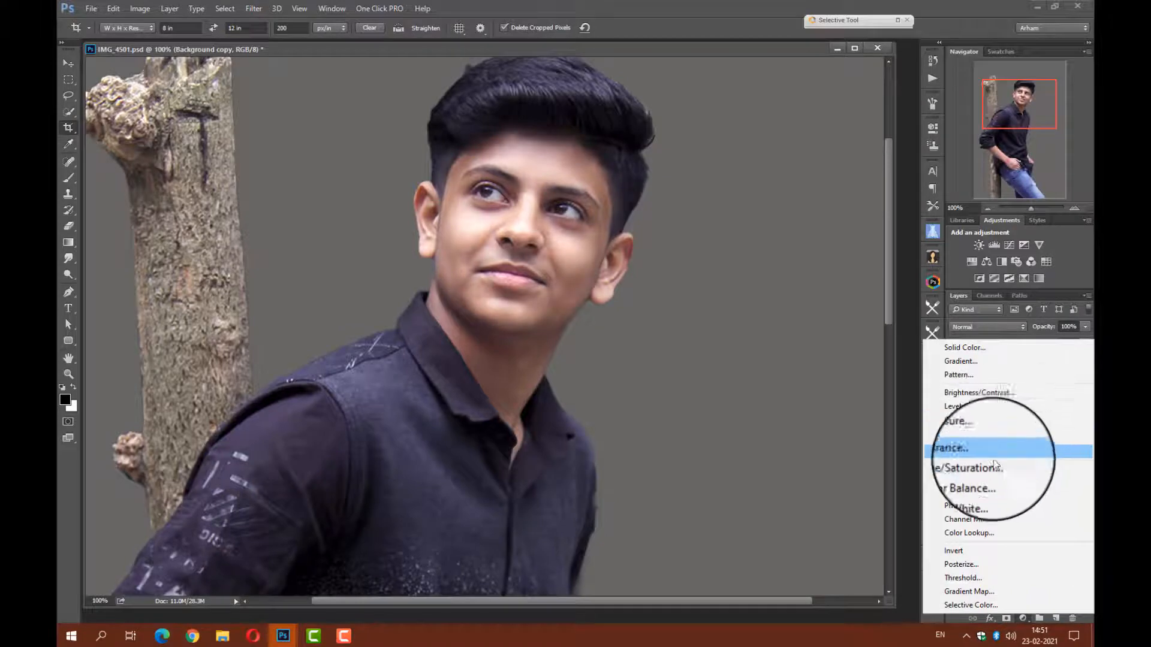
left_click(973, 445)
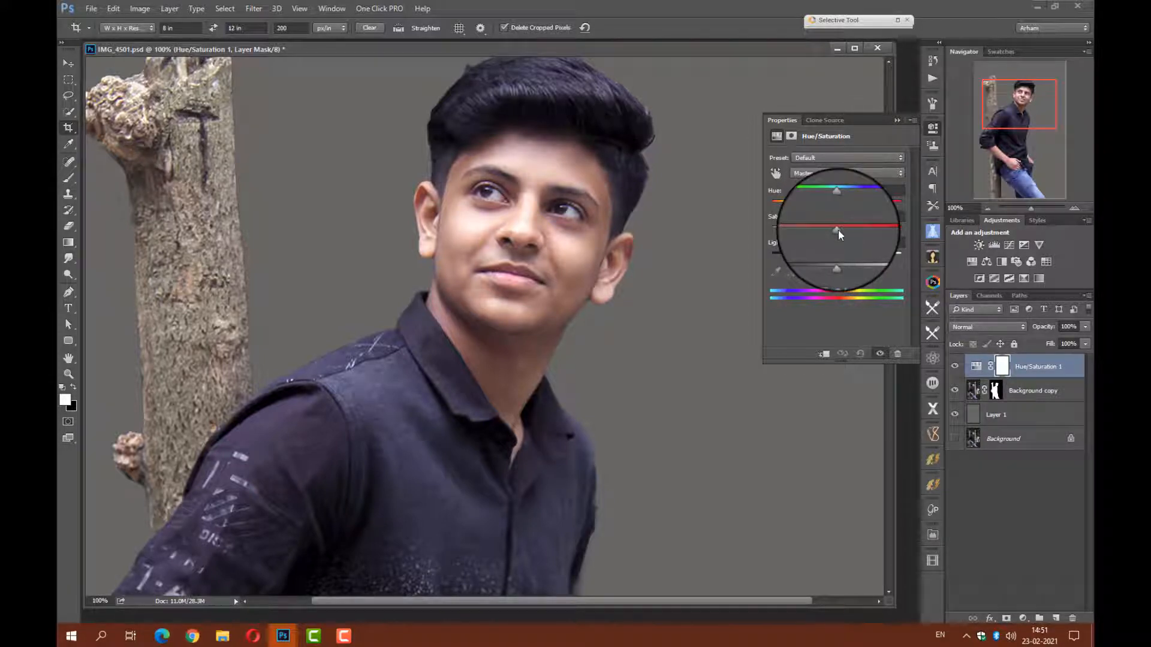
left_click_drag(838, 229, 857, 235)
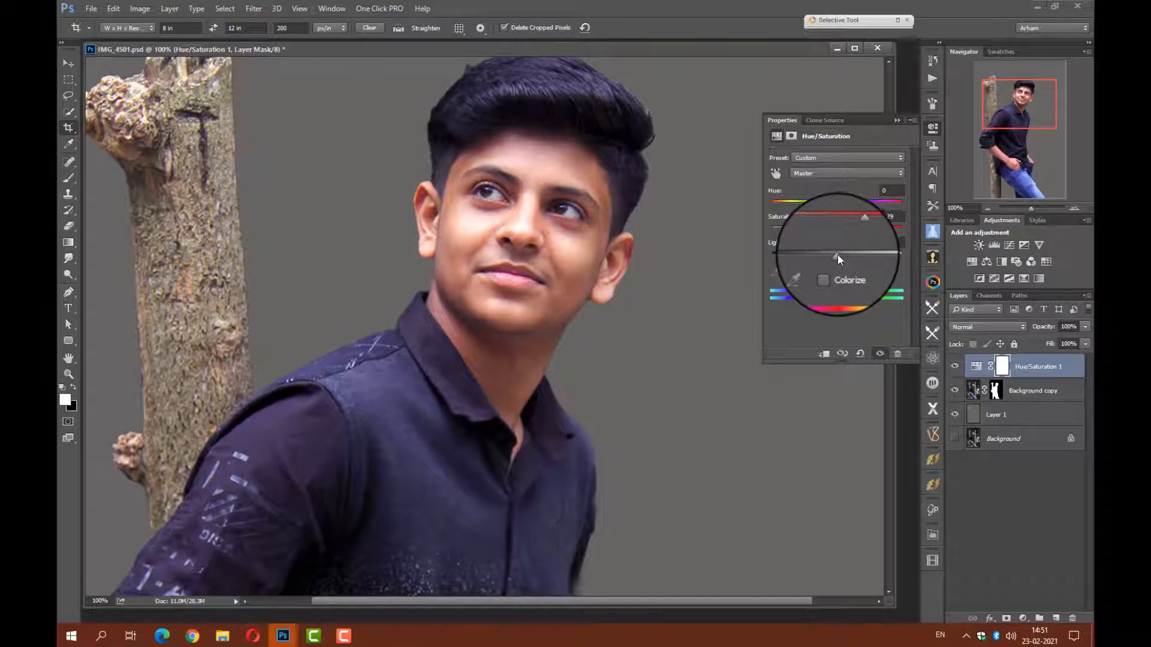
left_click_drag(839, 256, 849, 241)
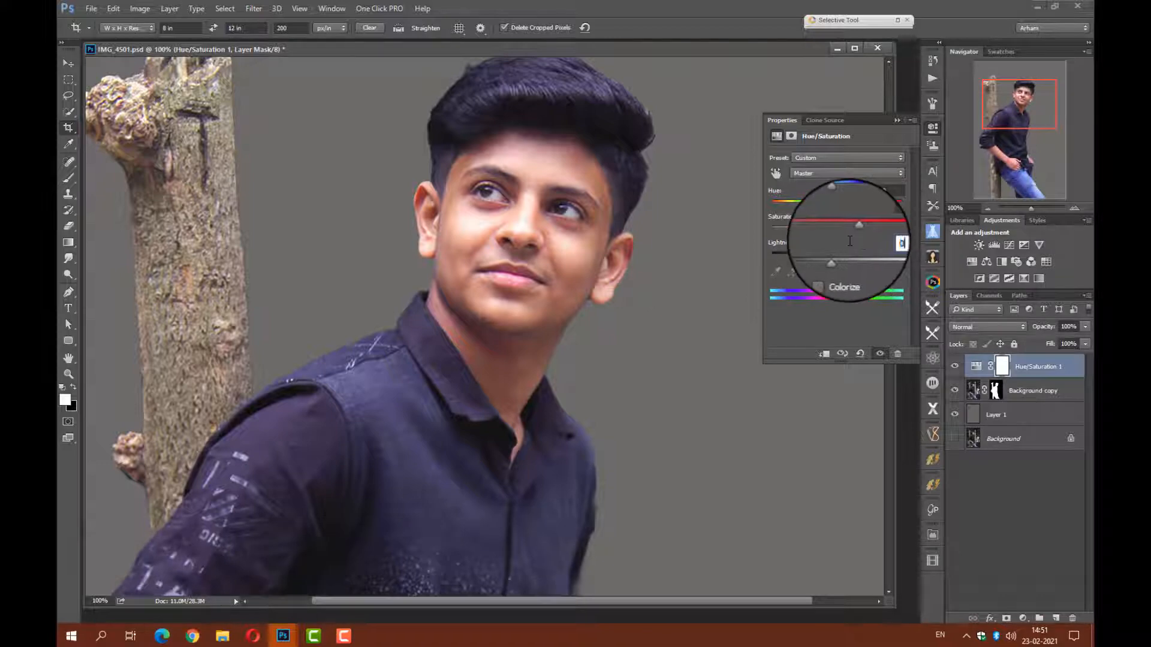
left_click(897, 121)
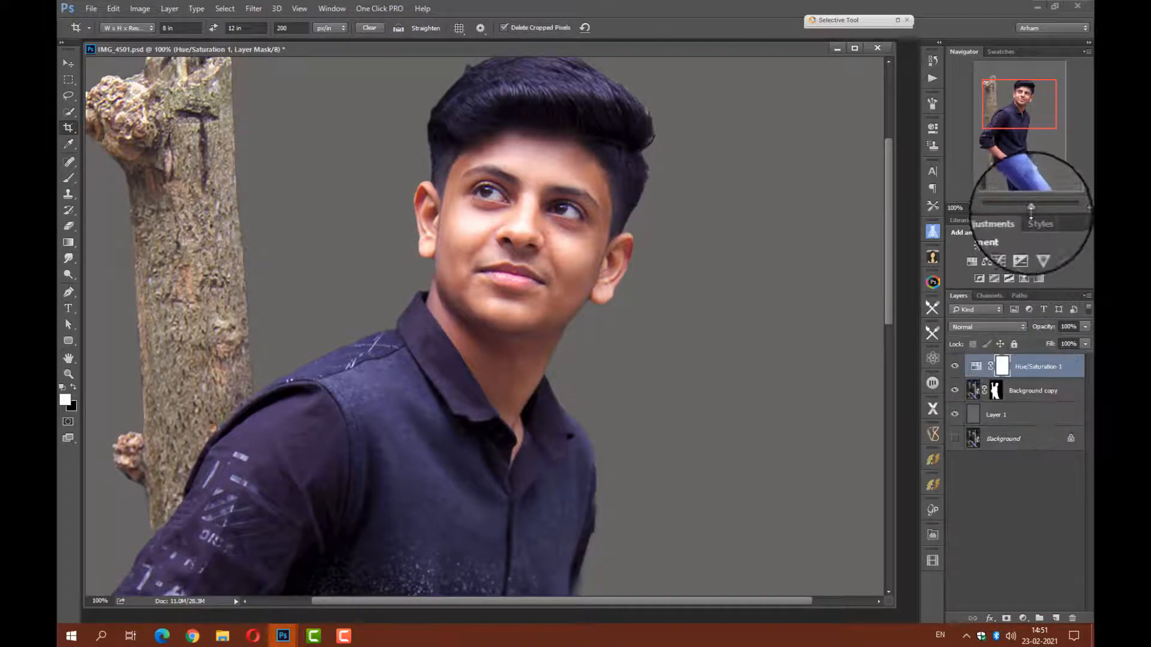
Activate the Smudge tool with a 52 px brush and make the Background copy layer's image the target for retouching the face.
left_click_drag(1031, 209, 1038, 208)
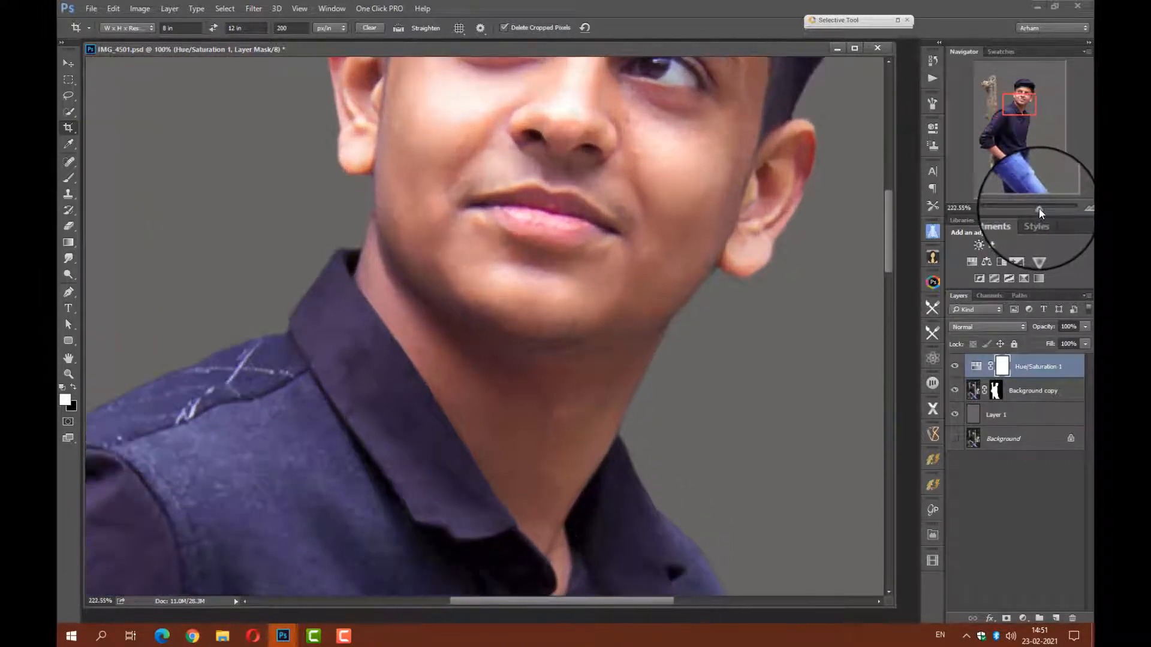
left_click_drag(1016, 122, 1021, 115)
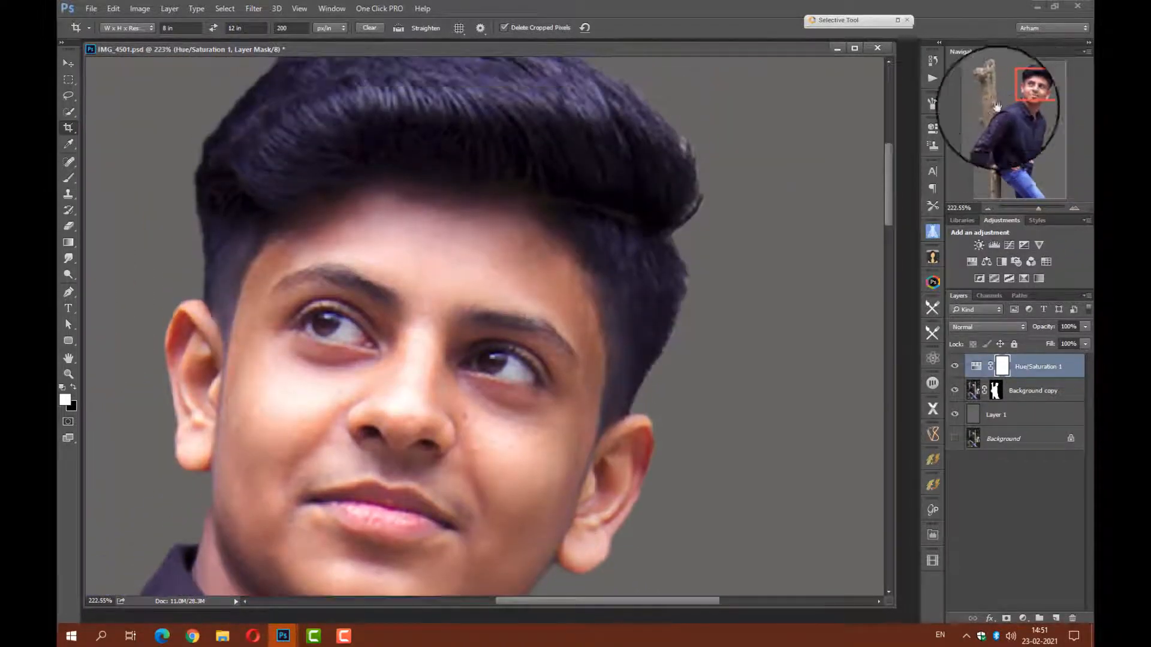
left_click(70, 259)
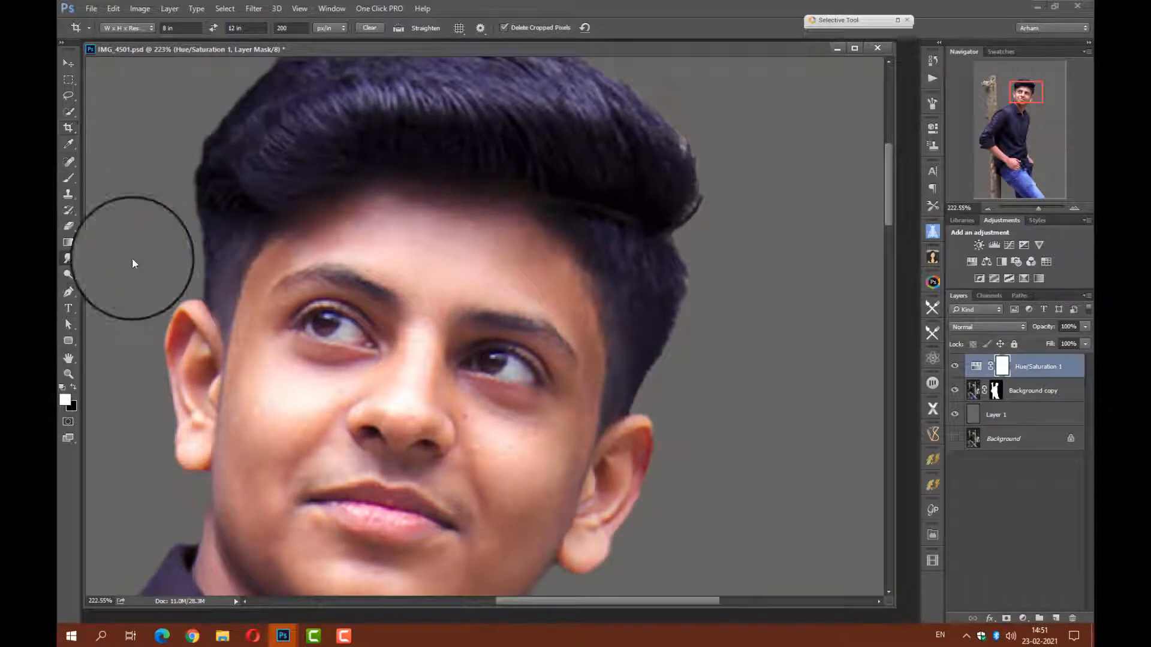
right_click(486, 273)
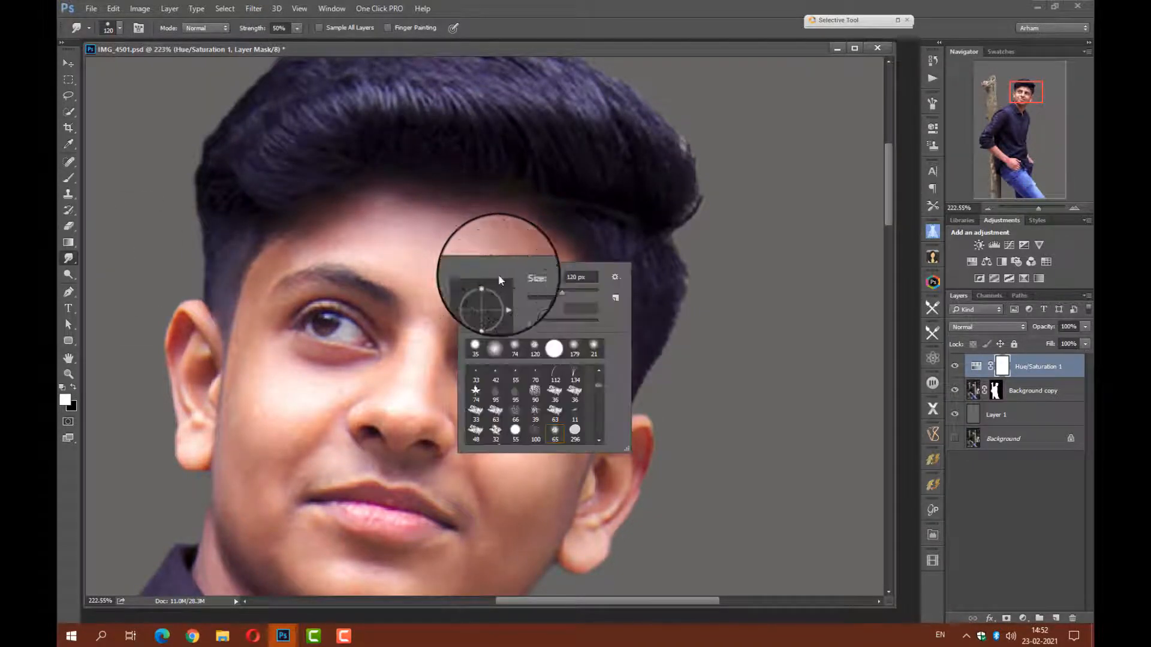
left_click_drag(540, 291, 538, 291)
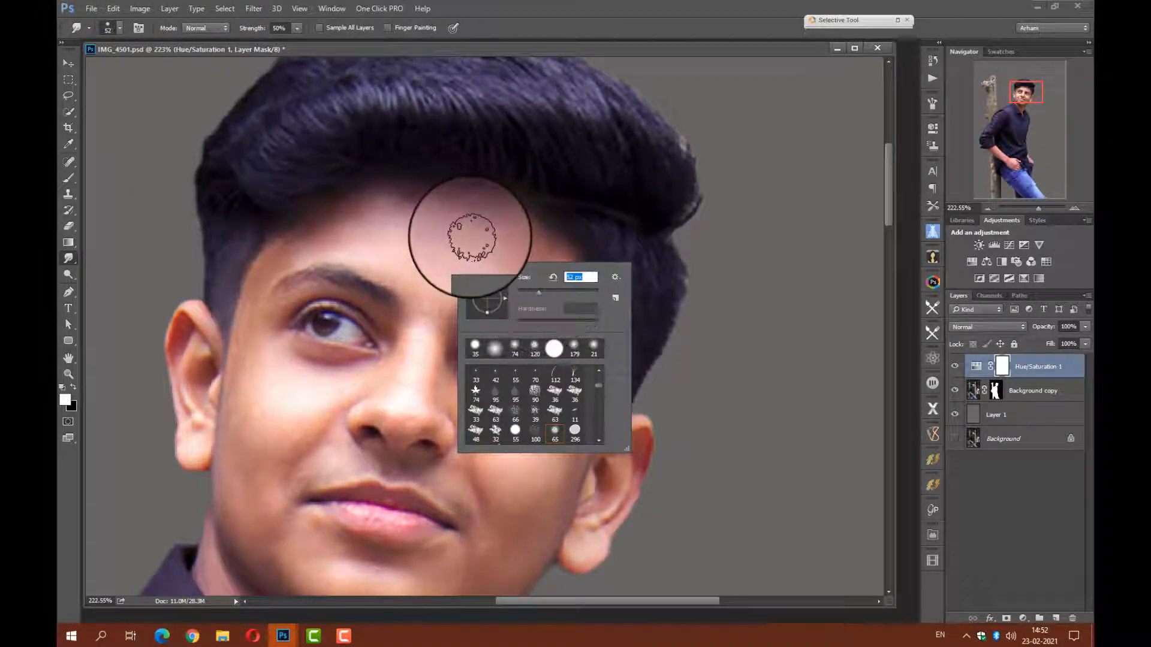
left_click(524, 245)
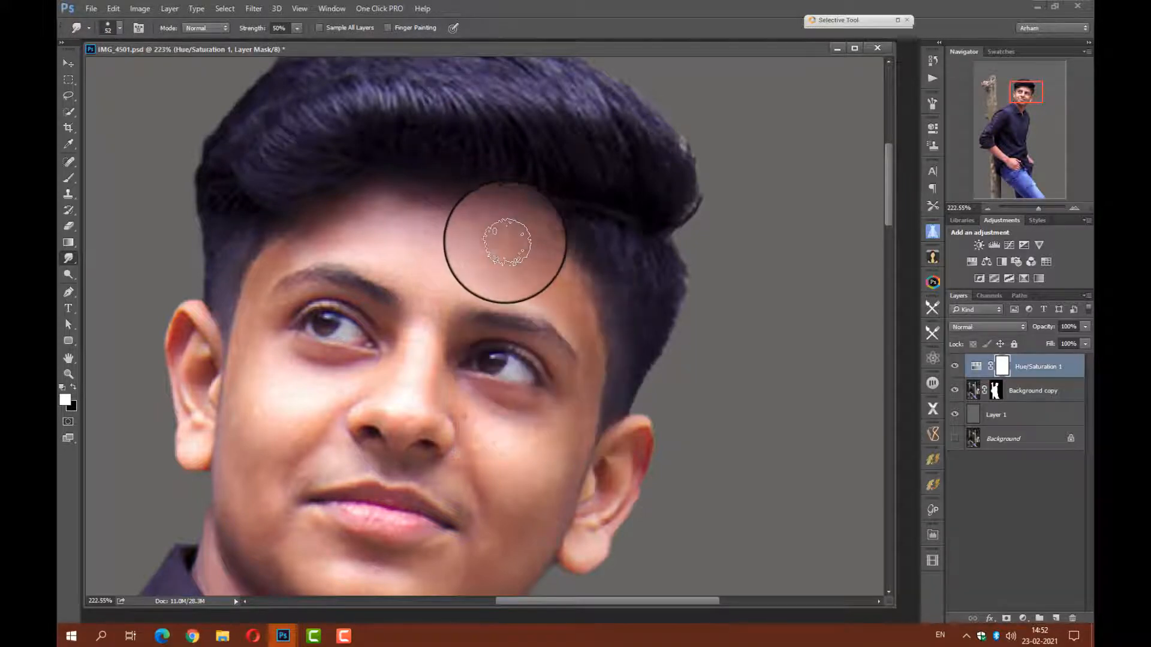
left_click(972, 396)
key("x")
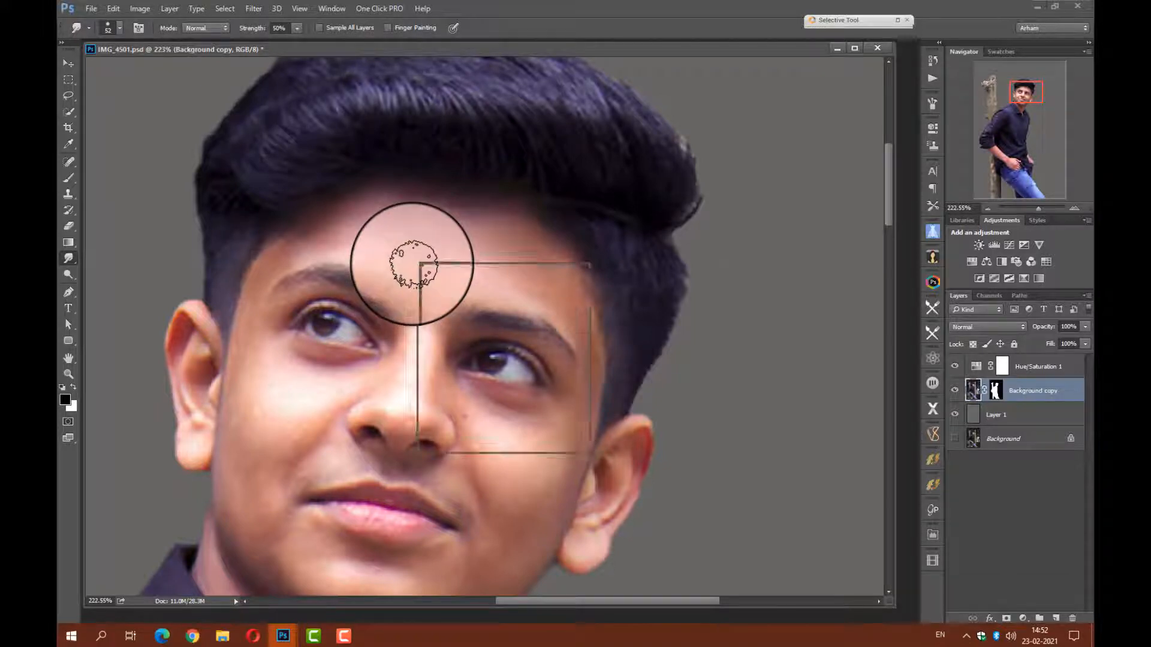
Choose the textured 65 px brush tip for the Smudge tool and reduce its size to 38 px.
right_click(417, 263)
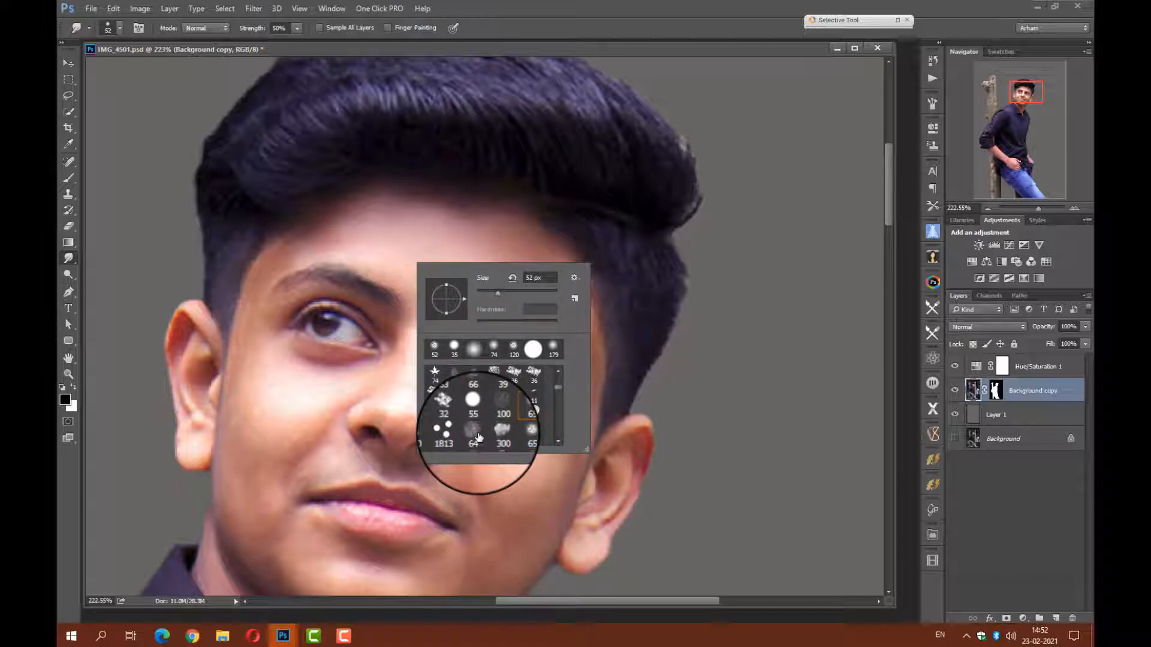
left_click(514, 432)
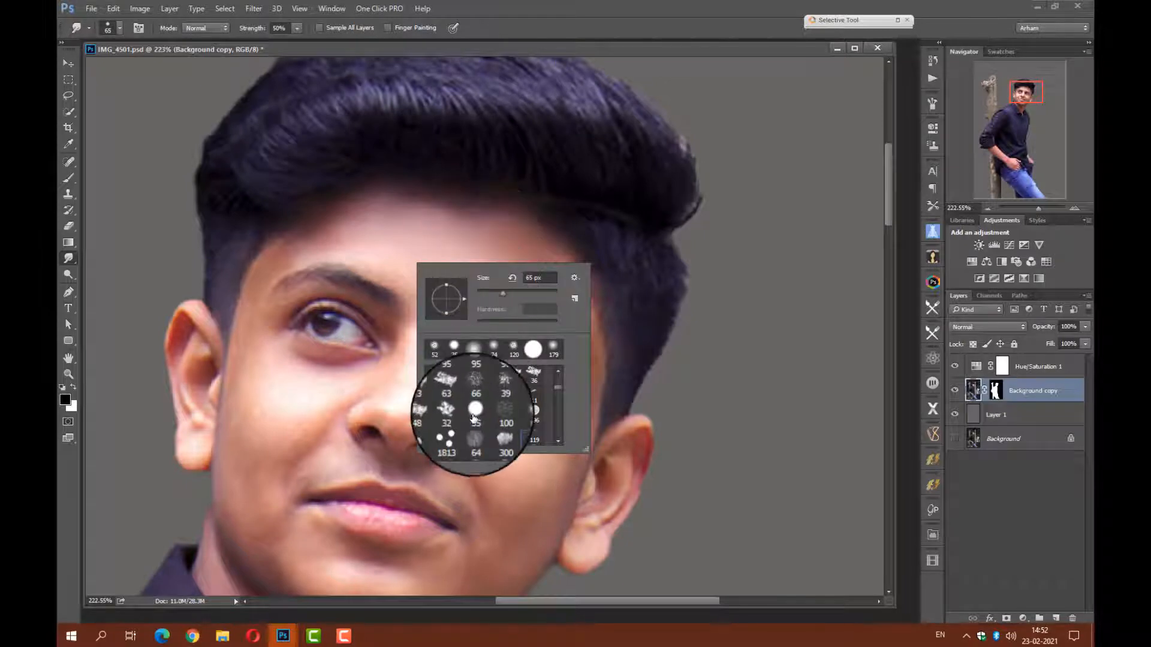
left_click(435, 436)
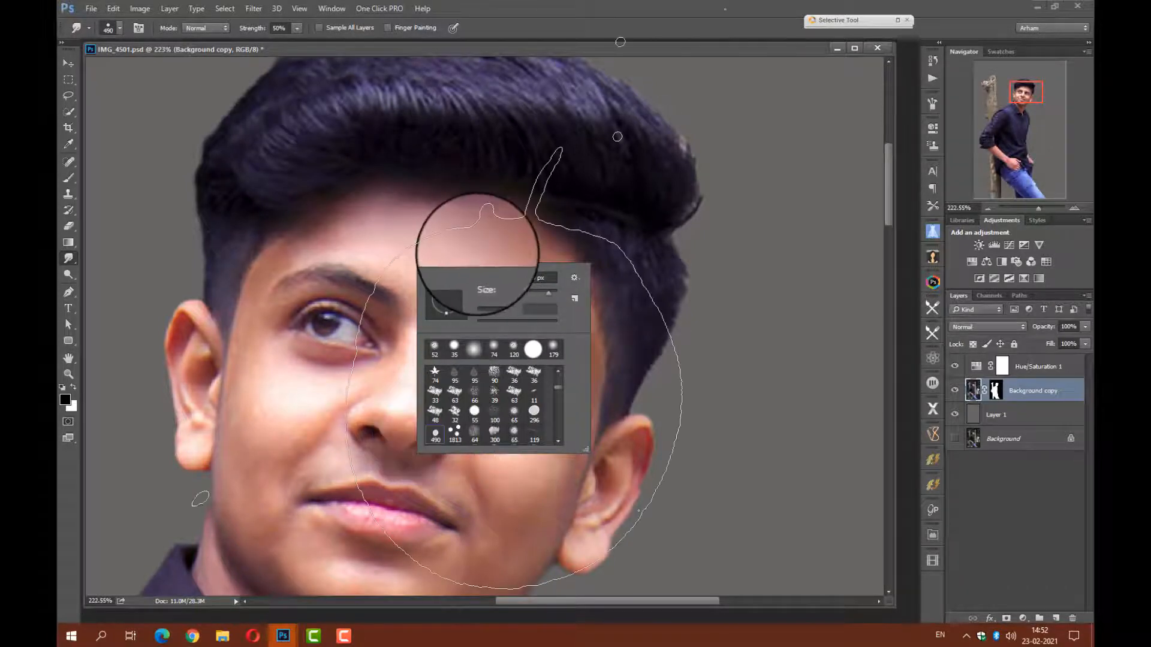
left_click(514, 432)
left_click(481, 247)
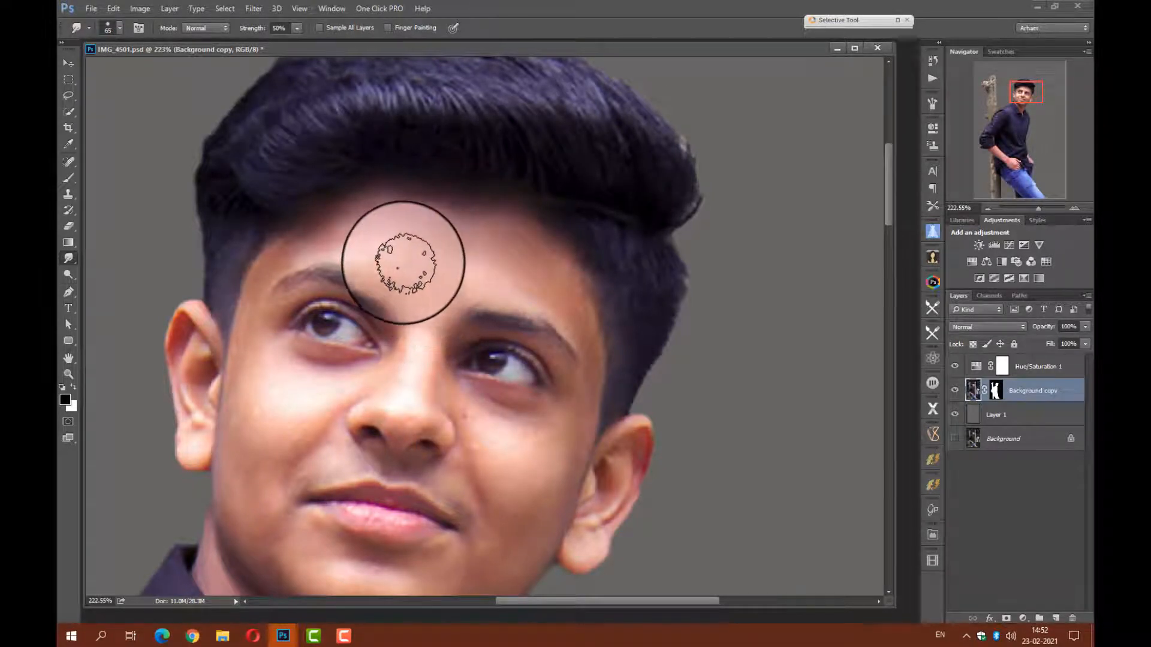
right_click(451, 280)
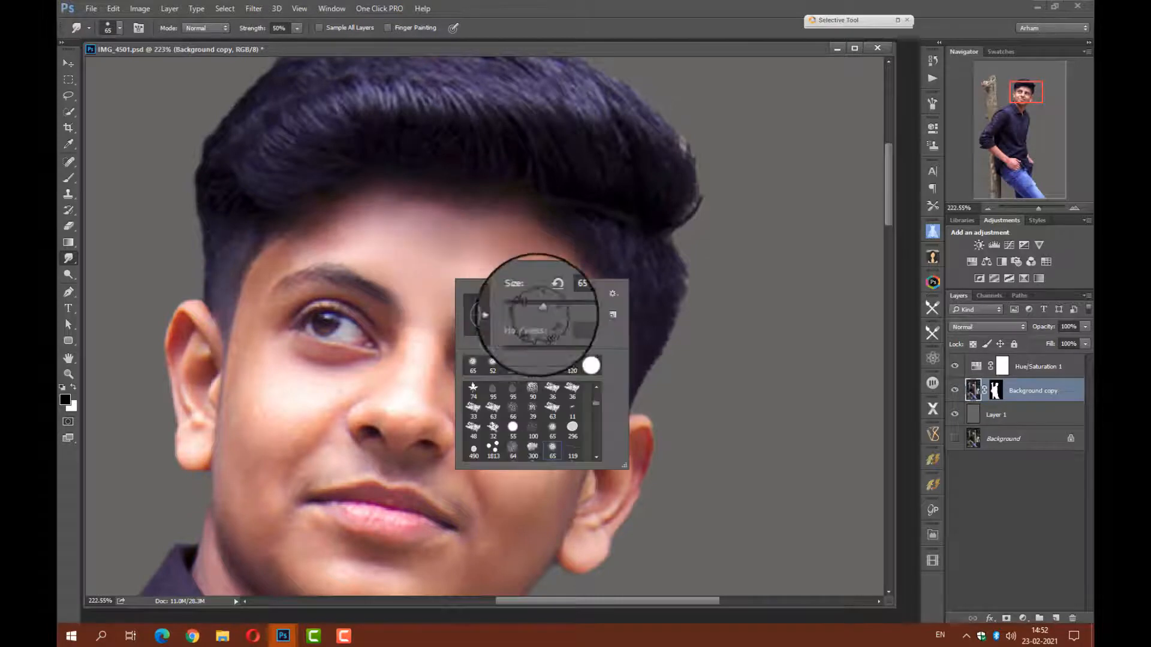
left_click_drag(550, 311, 530, 306)
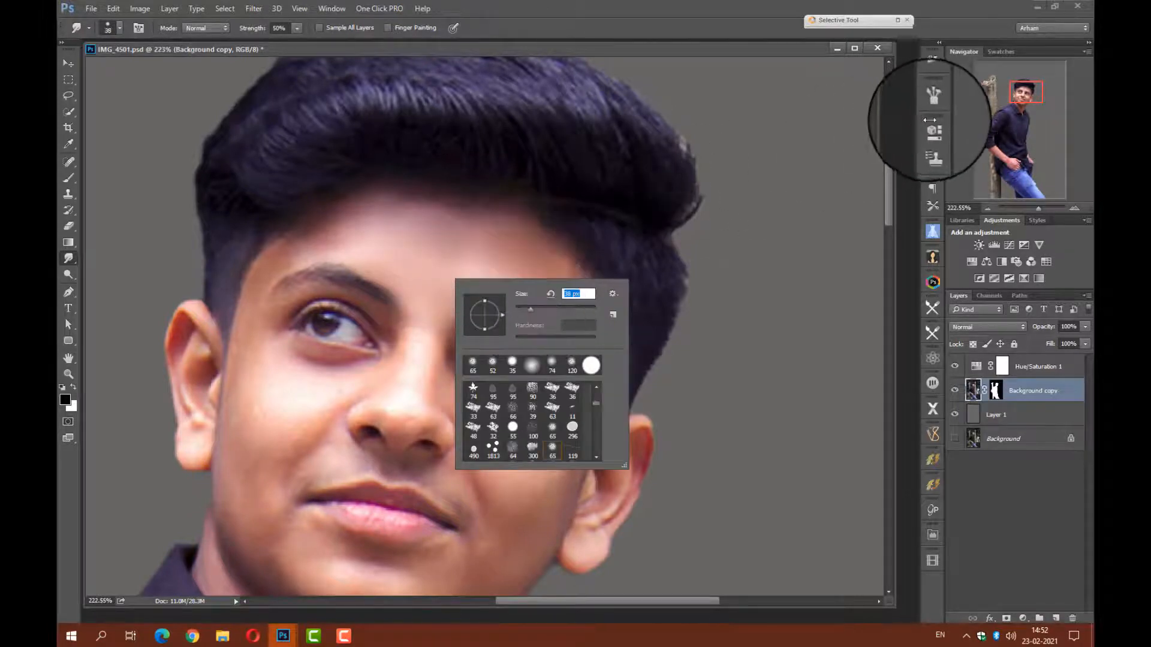
Smudge the skin across the forehead, temple and cheek to smooth it.
left_click(1028, 107)
left_click_drag(1028, 105, 1028, 104)
mouse_move(593, 280)
left_mouse_down()
mouse_move(580, 308)
mouse_move(568, 305)
mouse_move(551, 266)
mouse_move(560, 295)
mouse_move(505, 284)
mouse_move(555, 311)
mouse_move(500, 289)
mouse_move(442, 293)
mouse_move(499, 264)
mouse_move(443, 257)
mouse_move(448, 241)
mouse_move(434, 243)
mouse_move(492, 248)
mouse_move(486, 261)
mouse_move(502, 283)
mouse_move(493, 256)
left_mouse_up()
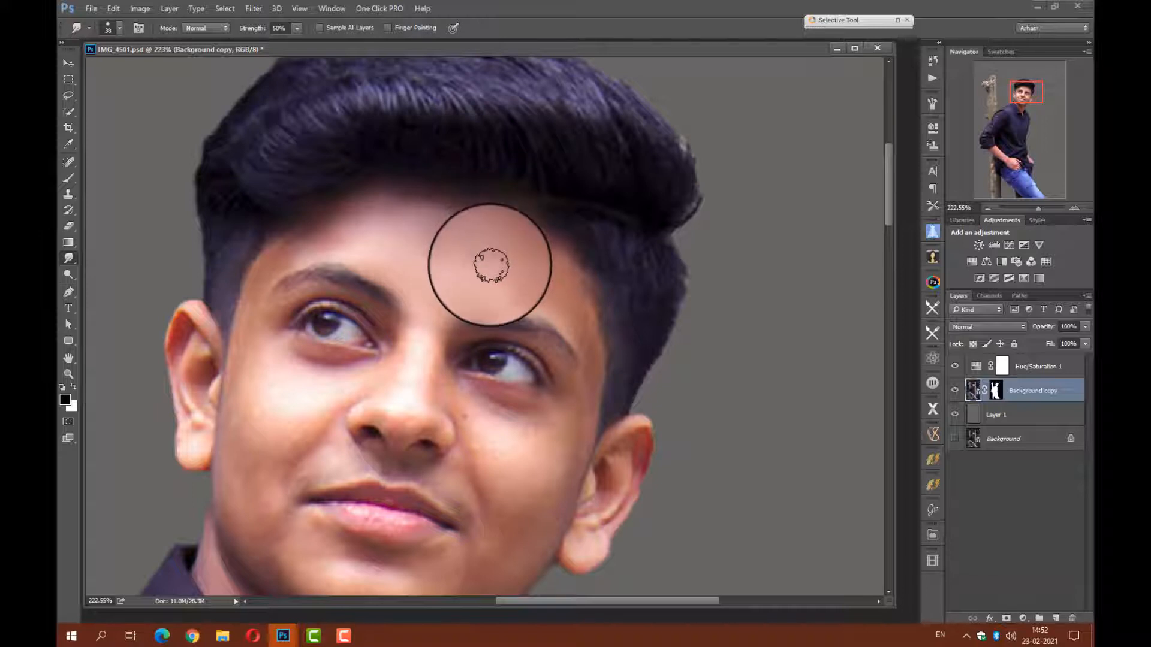
mouse_move(598, 401)
left_mouse_down()
mouse_move(576, 292)
mouse_move(588, 365)
mouse_move(534, 303)
mouse_move(560, 314)
left_mouse_up()
mouse_move(590, 386)
left_mouse_down()
mouse_move(577, 424)
mouse_move(579, 398)
mouse_move(574, 422)
mouse_move(566, 394)
mouse_move(532, 408)
mouse_move(457, 384)
mouse_move(480, 394)
mouse_move(474, 408)
mouse_move(538, 428)
mouse_move(517, 433)
mouse_move(559, 435)
mouse_move(498, 445)
mouse_move(473, 431)
mouse_move(503, 475)
mouse_move(524, 470)
mouse_move(510, 522)
mouse_move(556, 466)
mouse_move(554, 493)
mouse_move(568, 451)
mouse_move(539, 540)
mouse_move(550, 508)
mouse_move(497, 579)
mouse_move(513, 529)
mouse_move(489, 552)
mouse_move(459, 420)
mouse_move(440, 389)
mouse_move(442, 324)
mouse_move(415, 337)
left_mouse_up()
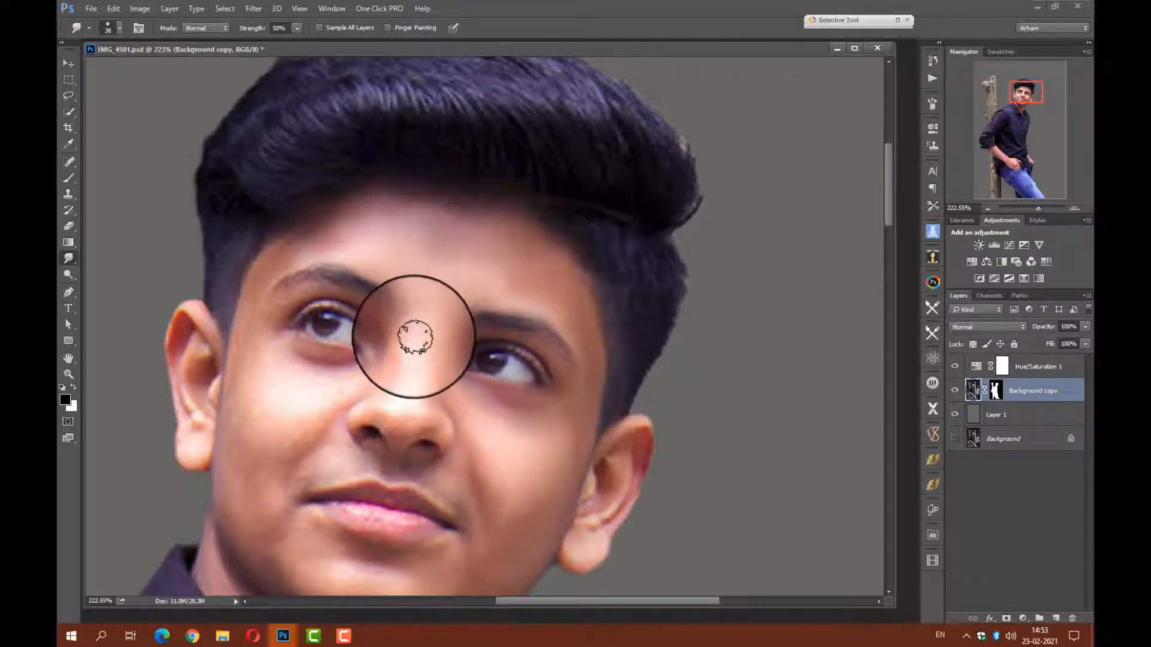
Reduce the Smudge brush to 26 px and smooth the skin around the eyes, nose and cheeks.
right_click(478, 354)
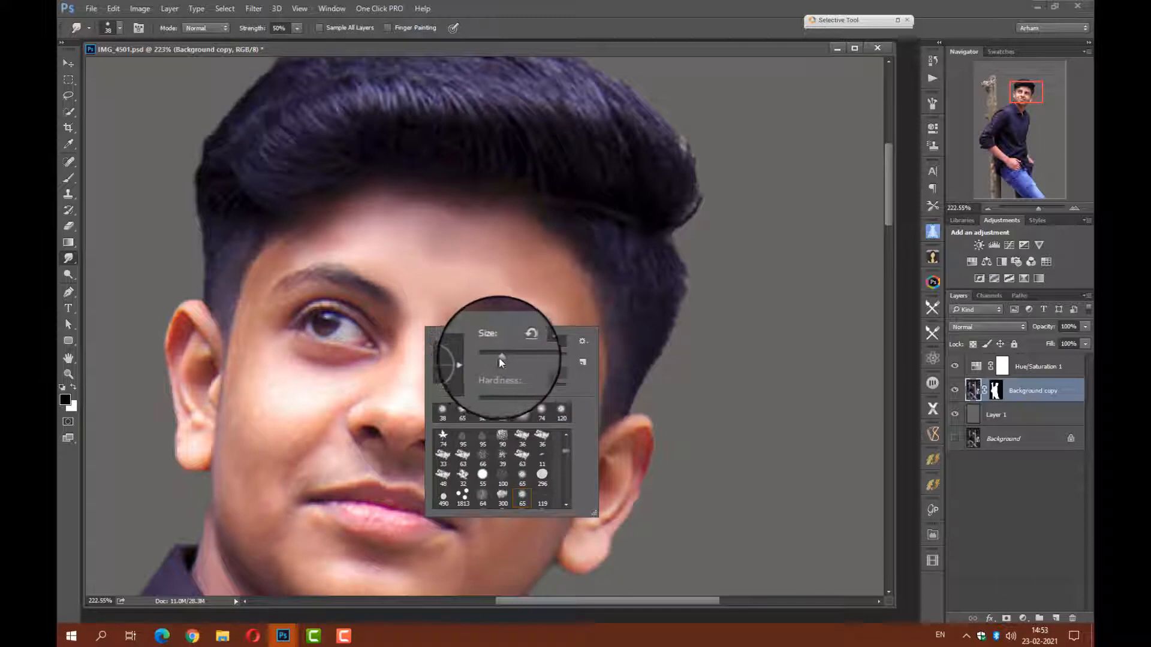
left_click_drag(497, 358, 489, 359)
left_click(407, 334)
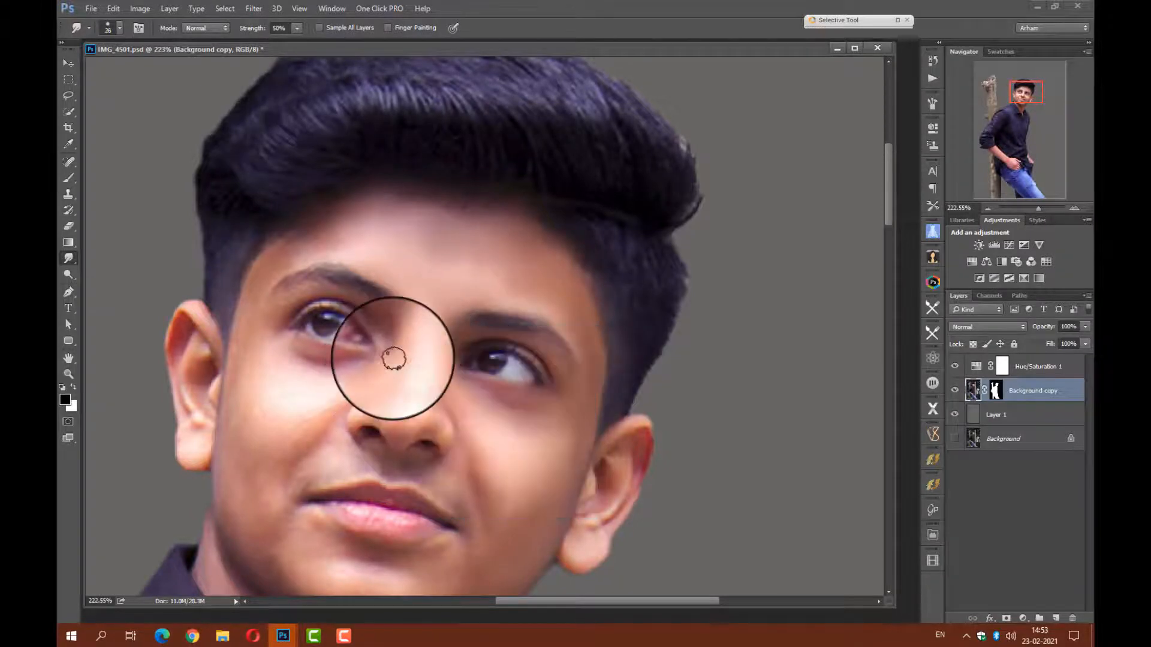
mouse_move(344, 367)
left_mouse_down()
mouse_move(287, 345)
mouse_move(352, 370)
mouse_move(301, 381)
mouse_move(355, 378)
mouse_move(291, 394)
mouse_move(361, 380)
mouse_move(310, 428)
mouse_move(331, 417)
mouse_move(283, 444)
mouse_move(278, 461)
mouse_move(314, 436)
mouse_move(277, 465)
mouse_move(294, 412)
mouse_move(279, 439)
mouse_move(274, 428)
mouse_move(261, 476)
mouse_move(255, 390)
mouse_move(249, 447)
mouse_move(242, 376)
mouse_move(241, 455)
mouse_move(237, 408)
mouse_move(230, 455)
mouse_move(225, 404)
mouse_move(227, 469)
mouse_move(245, 326)
mouse_move(235, 394)
mouse_move(259, 326)
mouse_move(258, 382)
mouse_move(279, 303)
mouse_move(259, 322)
mouse_move(260, 395)
mouse_move(252, 298)
mouse_move(293, 243)
mouse_move(252, 301)
left_mouse_up()
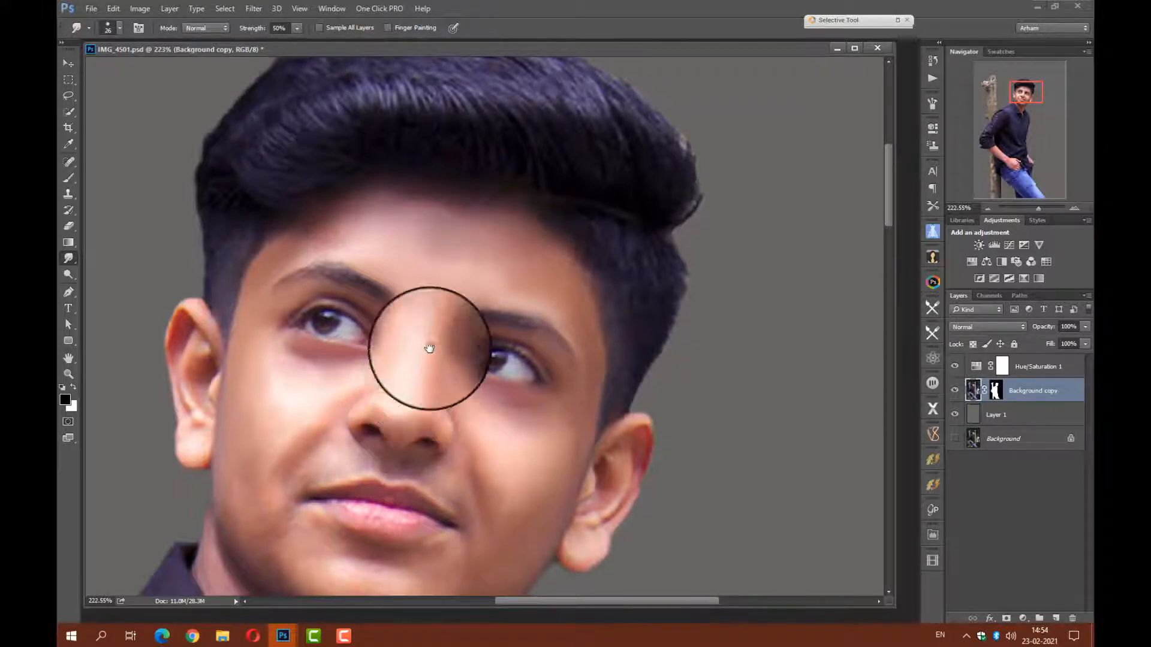
left_click_drag(419, 341, 419, 311)
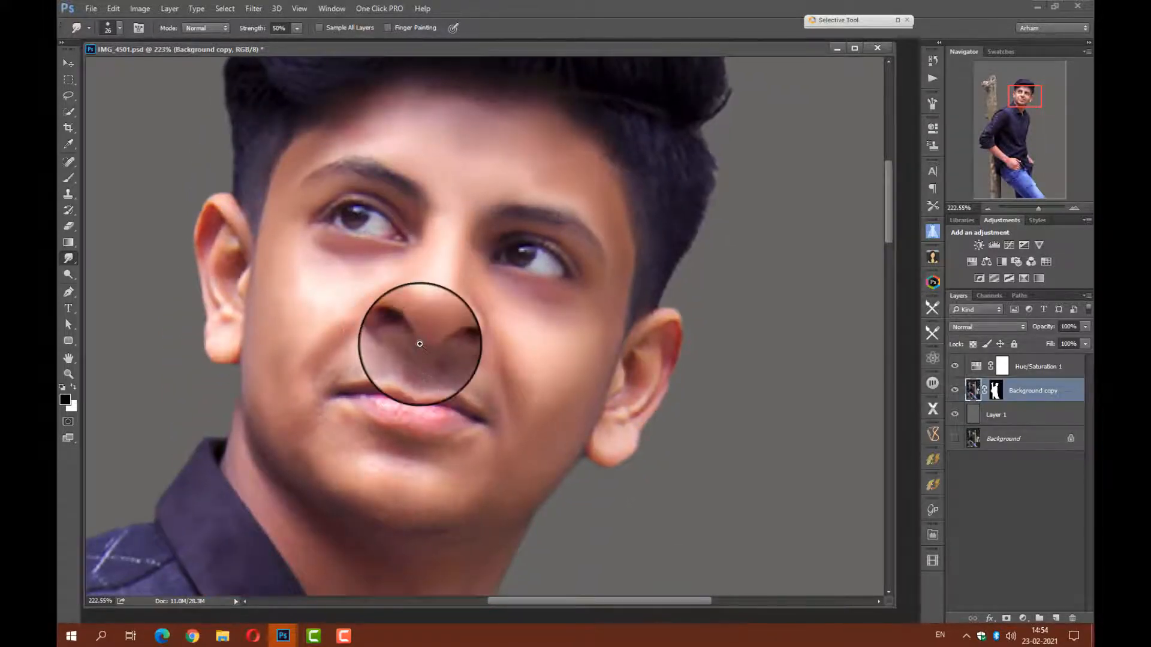
scroll(417, 360, "up", 4)
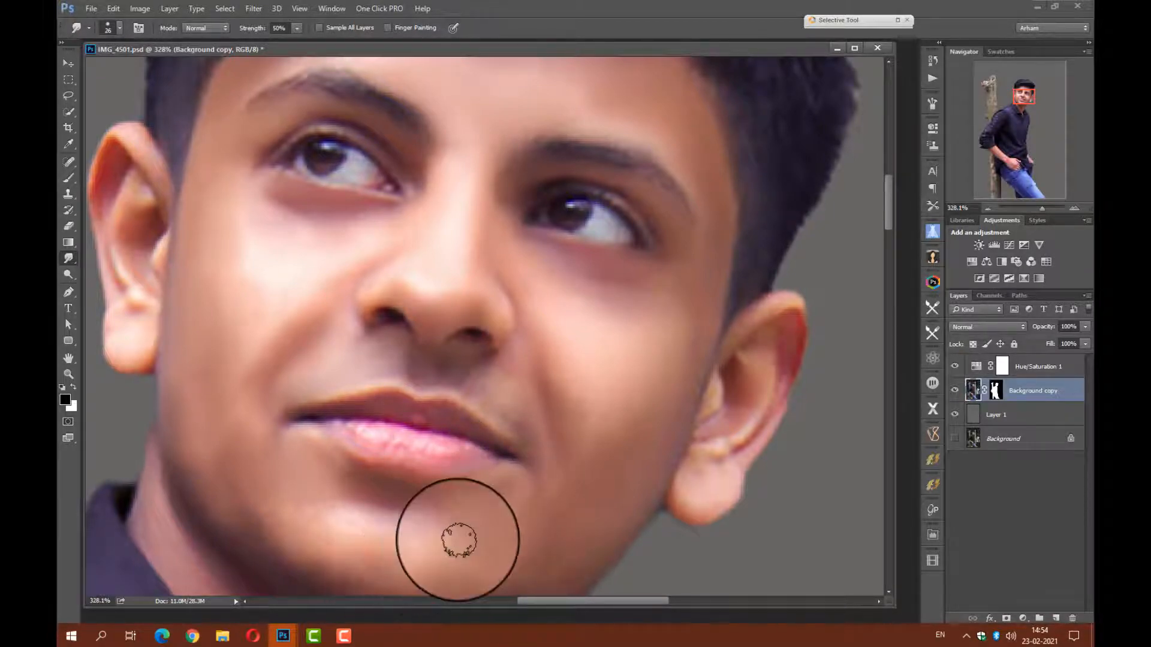
Smudge the skin over the chin, jawline, lower cheek and around the mouth to smooth it.
scroll(473, 501, "down", 3)
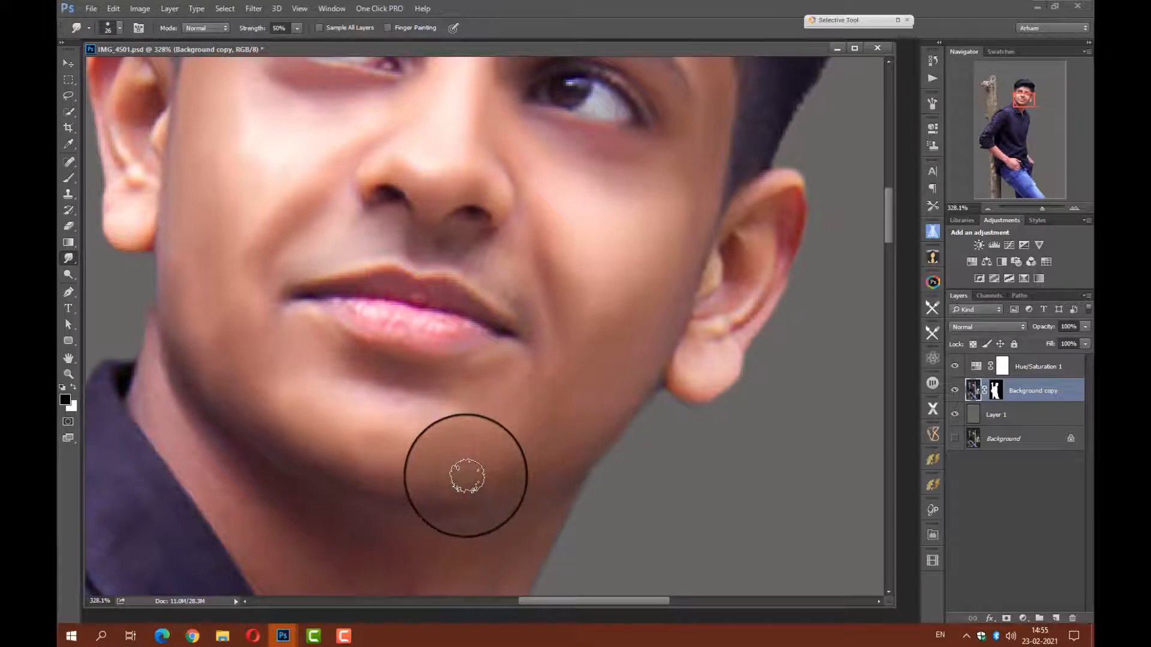
mouse_move(515, 478)
left_mouse_down()
mouse_move(581, 444)
mouse_move(526, 459)
mouse_move(593, 430)
mouse_move(540, 452)
mouse_move(611, 396)
mouse_move(558, 461)
left_mouse_up()
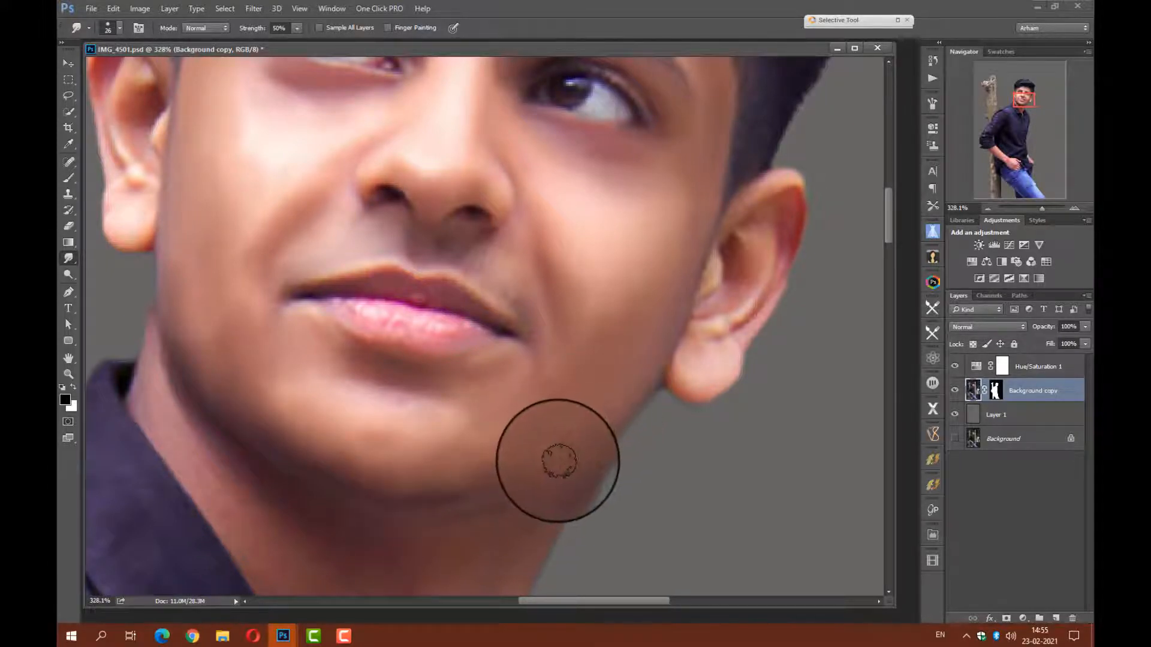
mouse_move(643, 357)
left_mouse_down()
mouse_move(628, 305)
mouse_move(607, 344)
mouse_move(596, 293)
left_mouse_up()
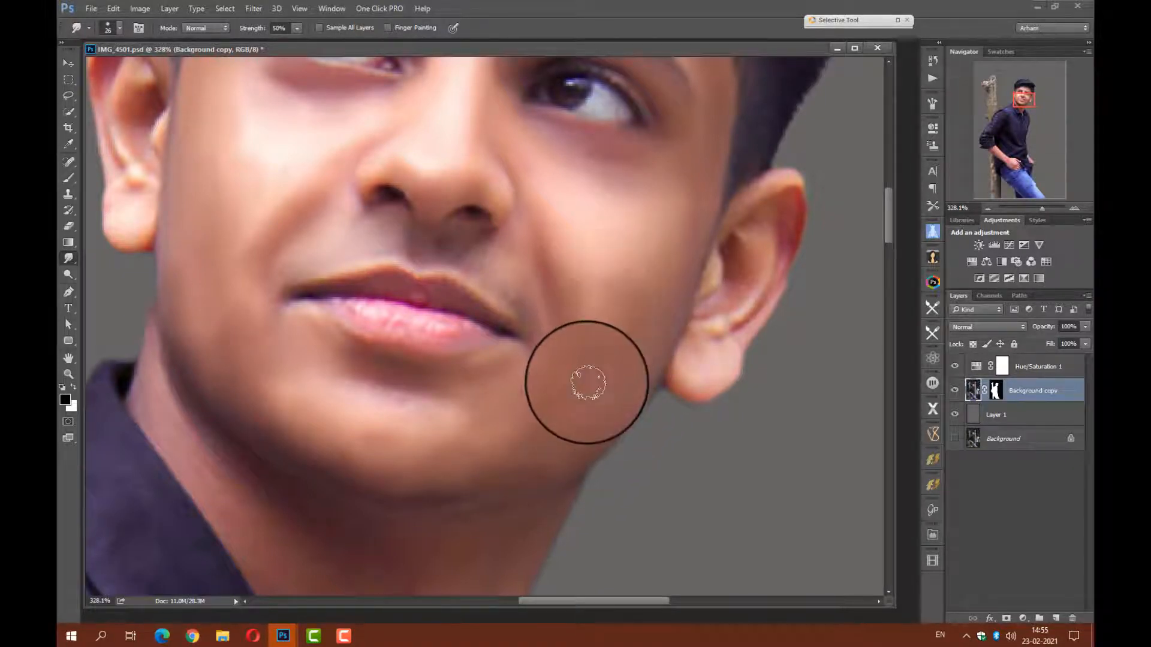
mouse_move(478, 404)
left_mouse_down()
mouse_move(479, 372)
mouse_move(503, 365)
mouse_move(431, 379)
mouse_move(456, 390)
mouse_move(370, 360)
left_mouse_up()
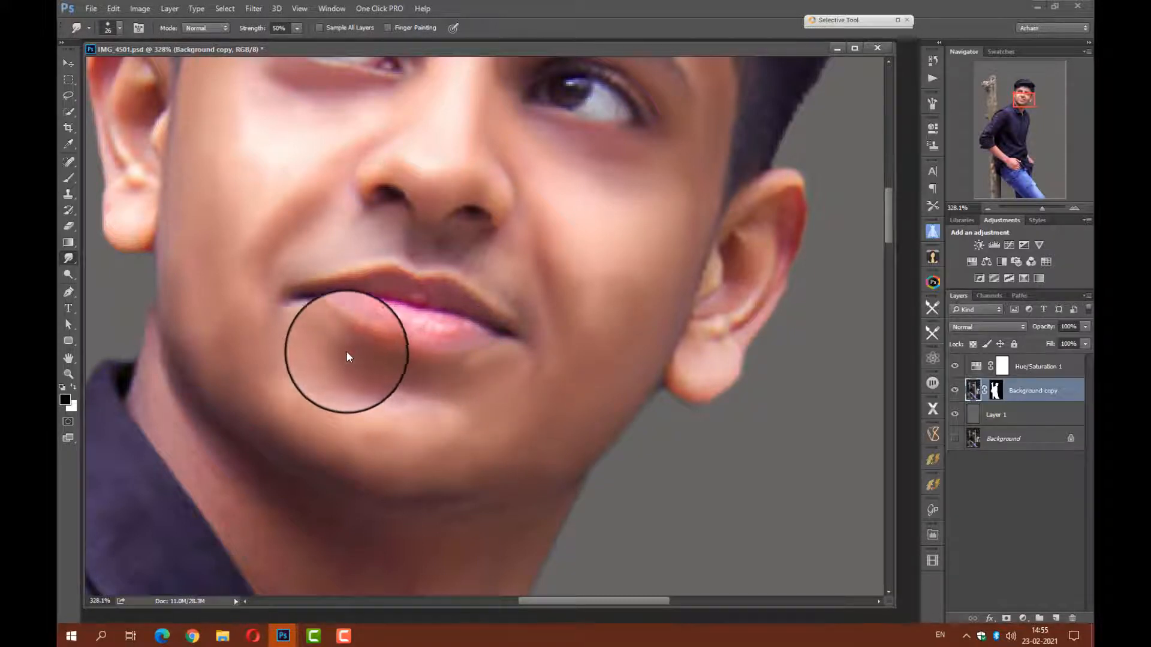
mouse_move(462, 248)
left_mouse_down()
mouse_move(487, 259)
mouse_move(494, 243)
mouse_move(524, 304)
mouse_move(481, 274)
mouse_move(527, 315)
left_mouse_up()
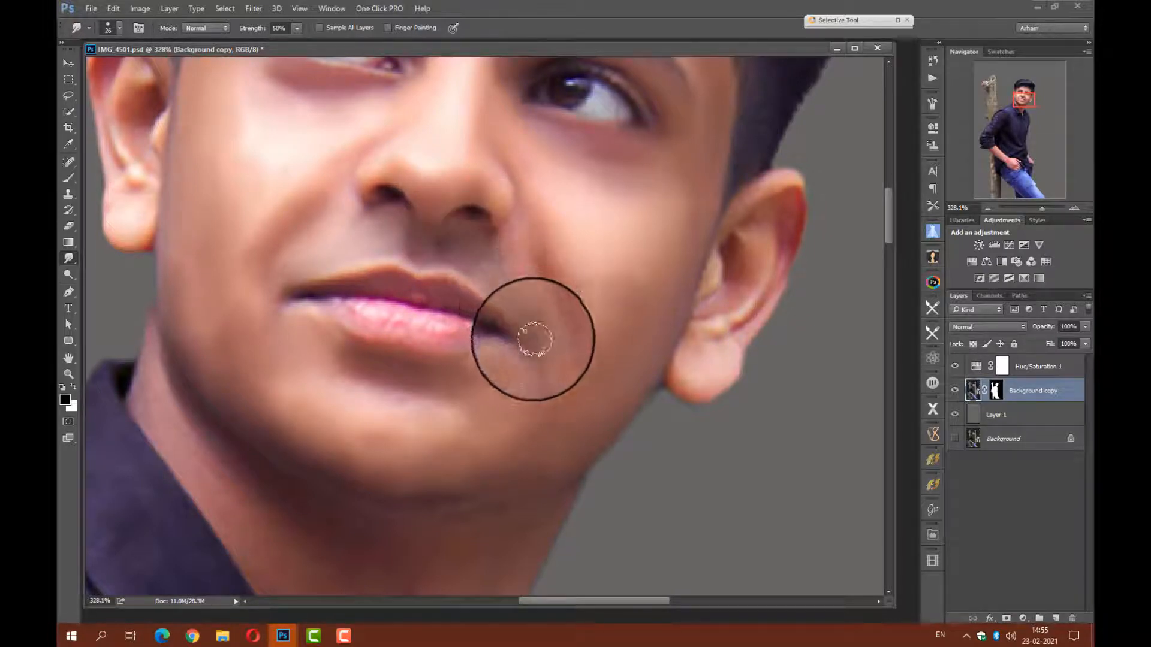
mouse_move(532, 366)
left_mouse_down()
mouse_move(491, 272)
mouse_move(414, 254)
mouse_move(431, 241)
mouse_move(416, 237)
mouse_move(459, 234)
mouse_move(427, 238)
mouse_move(417, 226)
mouse_move(442, 240)
left_mouse_up()
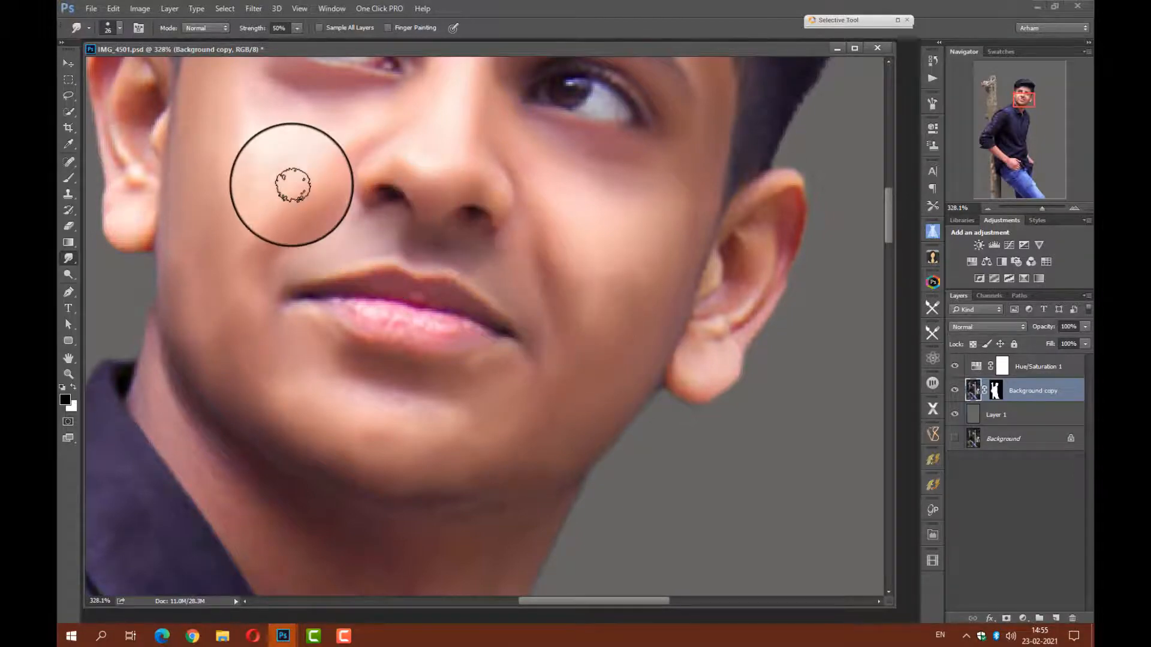
Set the Smudge brush to 15 px and smooth the skin inside and along both ears.
mouse_move(319, 218)
left_mouse_down()
mouse_move(421, 321)
mouse_move(433, 300)
left_mouse_up()
right_click(400, 292)
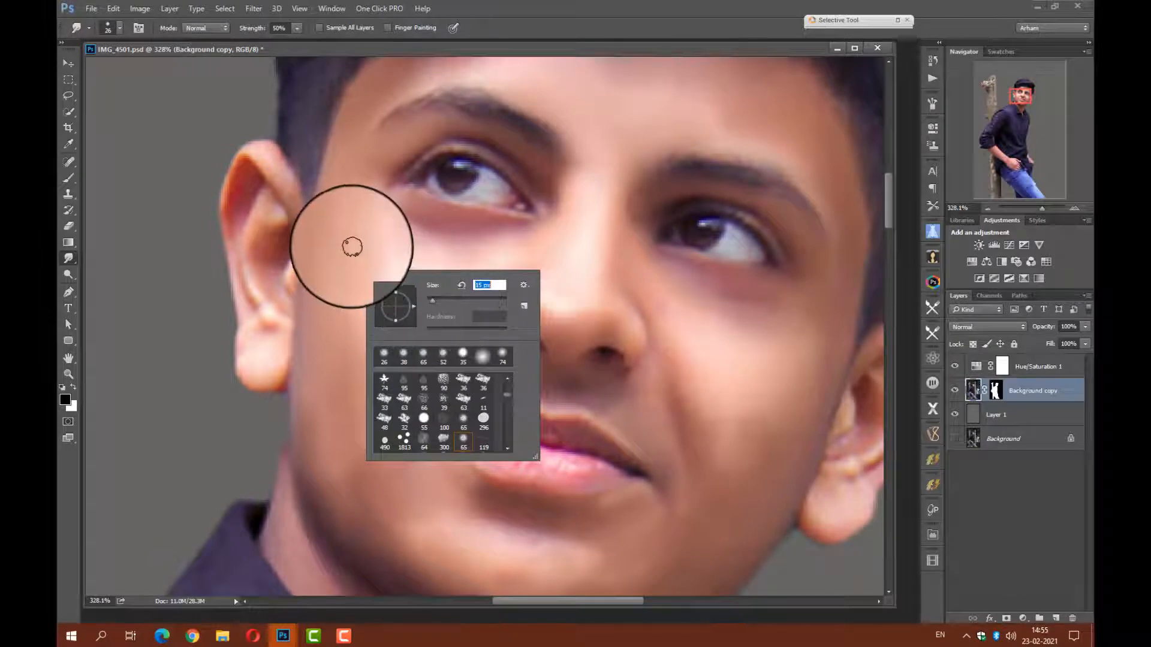
left_click(296, 217)
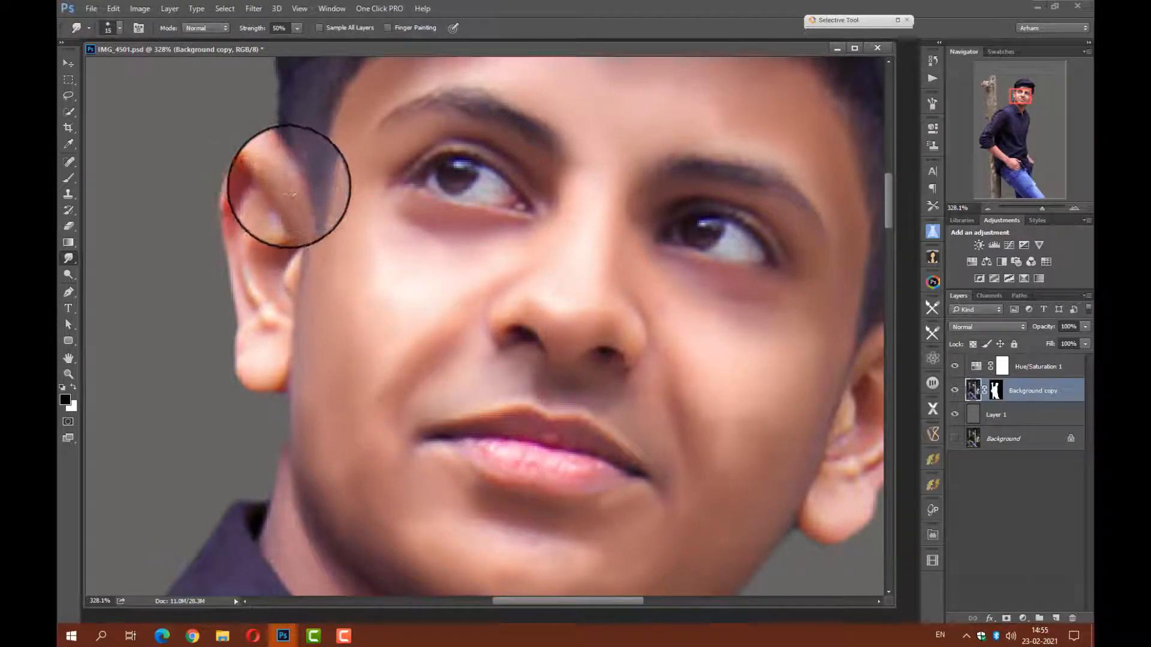
mouse_move(279, 165)
left_mouse_down()
mouse_move(264, 144)
mouse_move(276, 158)
mouse_move(247, 156)
mouse_move(228, 204)
mouse_move(231, 231)
mouse_move(244, 206)
mouse_move(237, 259)
mouse_move(261, 192)
mouse_move(279, 218)
mouse_move(279, 208)
mouse_move(261, 258)
mouse_move(271, 296)
mouse_move(268, 276)
mouse_move(279, 297)
mouse_move(295, 264)
mouse_move(306, 268)
mouse_move(285, 328)
mouse_move(237, 262)
mouse_move(264, 385)
mouse_move(282, 366)
mouse_move(270, 396)
mouse_move(230, 346)
mouse_move(272, 340)
mouse_move(305, 418)
left_mouse_up()
left_click_drag(699, 378, 393, 313)
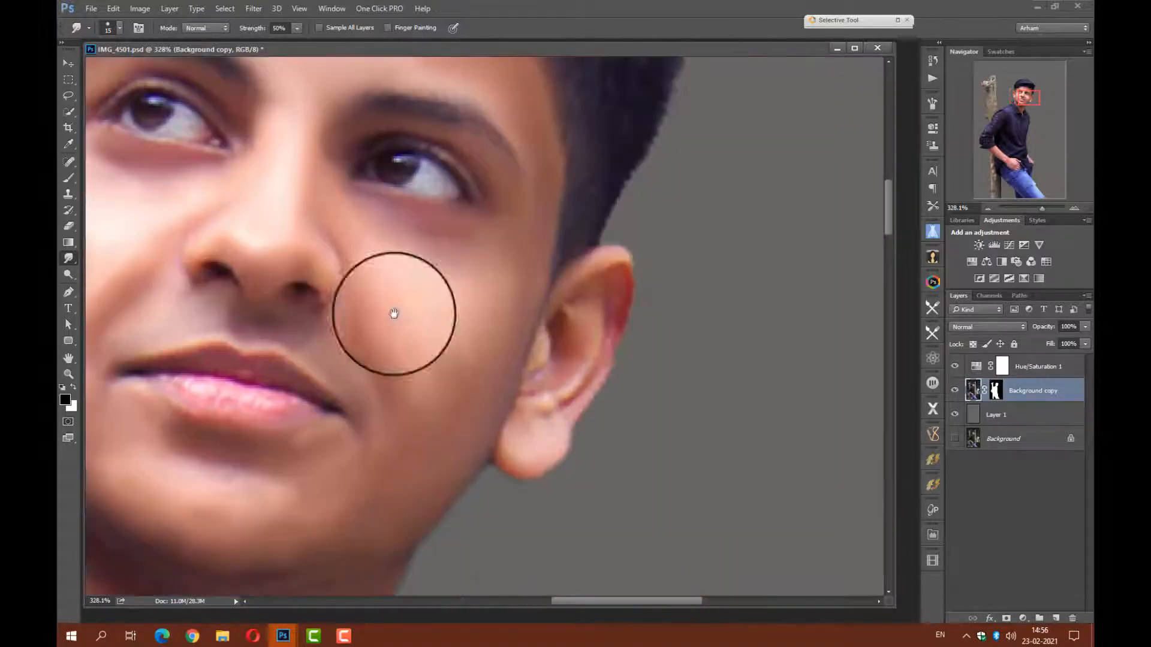
mouse_move(535, 359)
left_mouse_down()
mouse_move(572, 282)
mouse_move(596, 266)
mouse_move(624, 314)
mouse_move(622, 297)
mouse_move(587, 387)
mouse_move(595, 353)
mouse_move(584, 295)
mouse_move(572, 312)
mouse_move(601, 329)
mouse_move(577, 314)
mouse_move(576, 348)
mouse_move(561, 358)
mouse_move(572, 367)
mouse_move(535, 384)
mouse_move(549, 400)
mouse_move(604, 371)
mouse_move(557, 457)
mouse_move(509, 461)
mouse_move(546, 461)
mouse_move(506, 437)
mouse_move(550, 416)
mouse_move(562, 366)
left_mouse_up()
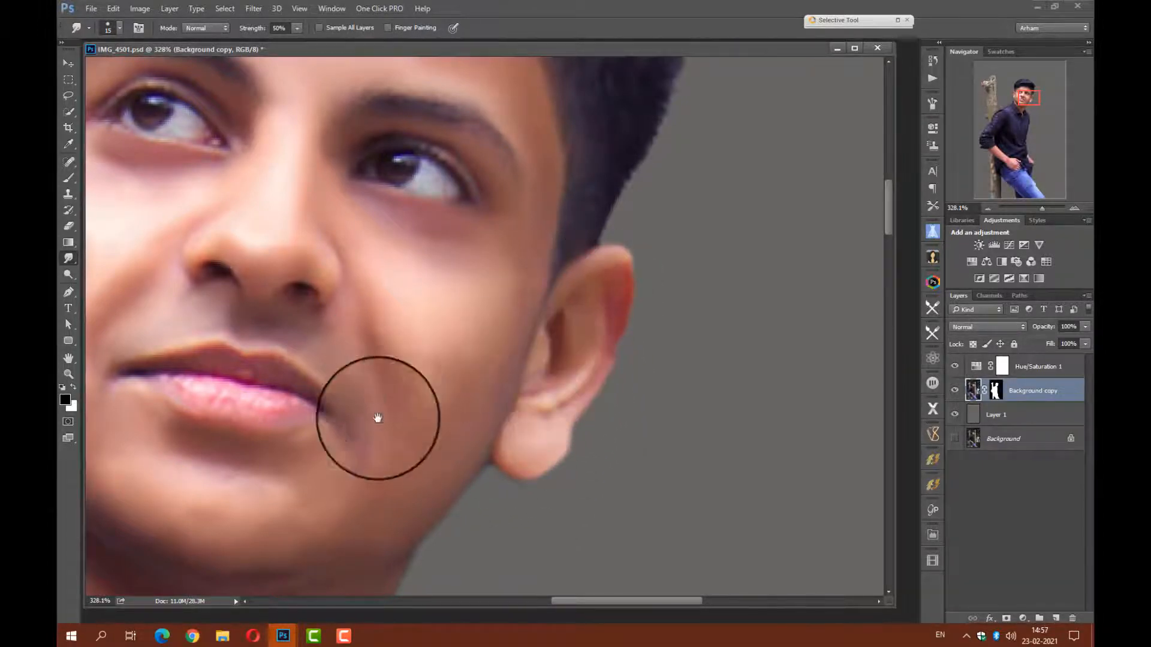
Enlarge the Smudge brush to 26 px and smooth the skin of the neck under the chin.
mouse_move(455, 405)
left_mouse_down()
mouse_move(565, 220)
mouse_move(659, 99)
left_mouse_up()
right_click(566, 292)
left_click_drag(638, 329, 642, 329)
key("Return")
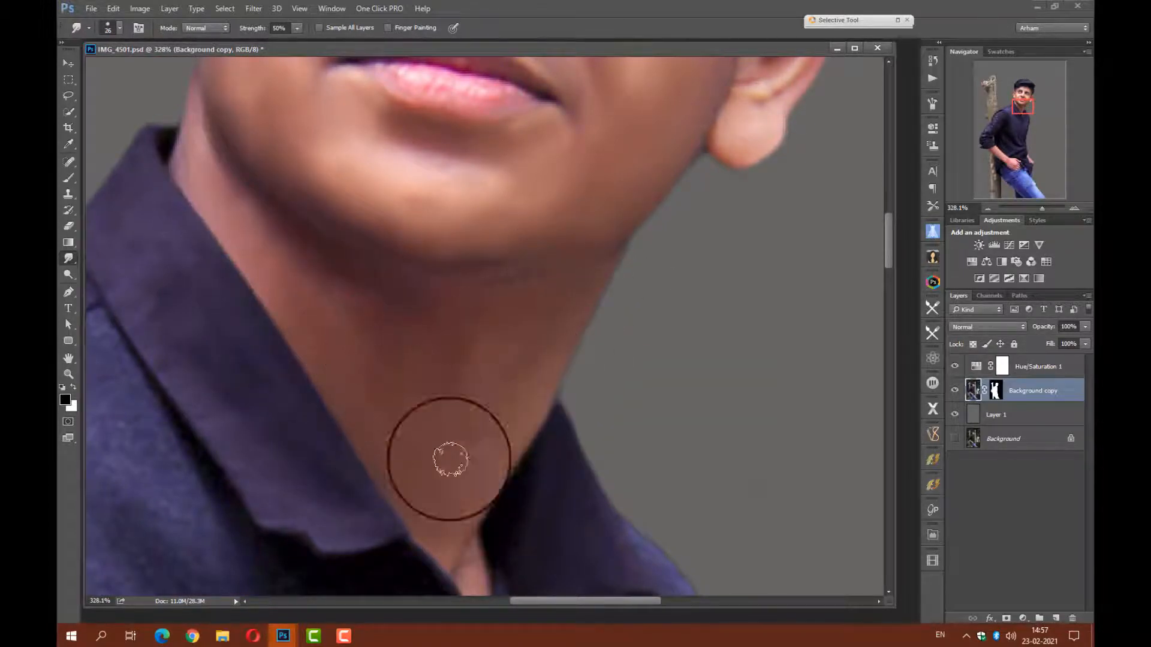
left_click_drag(441, 400, 444, 481)
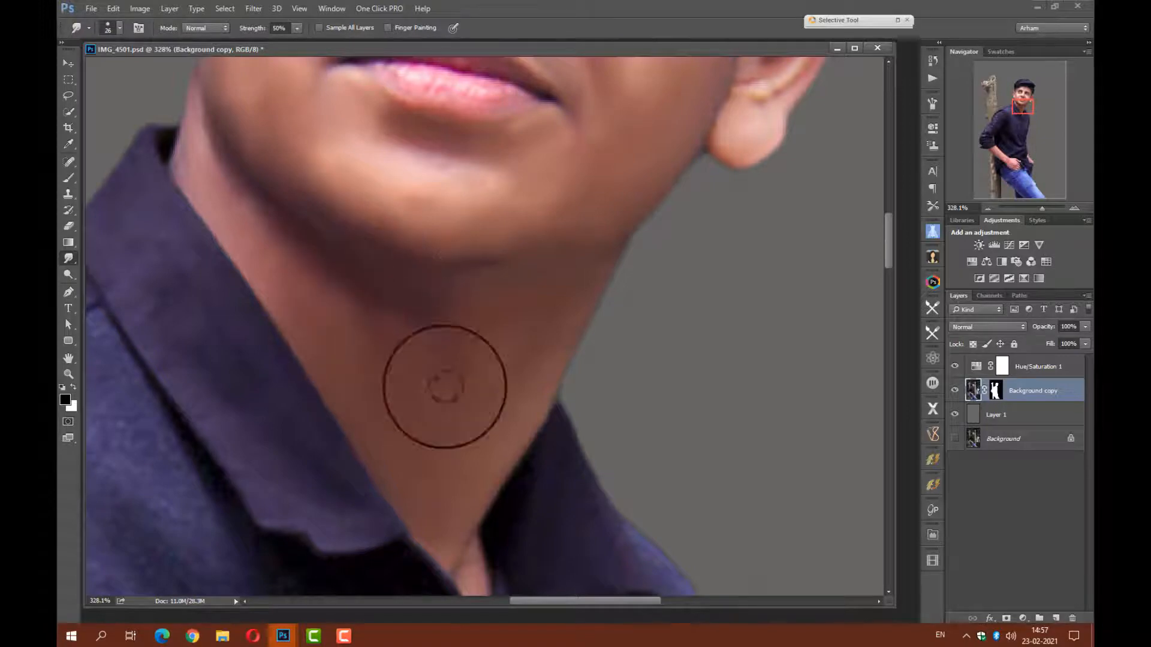
Set the Smudge brush to 34 px and smooth the shirt's shoulder and upper chest, blending away the pale print on the shoulder.
scroll(527, 359, "down", 5)
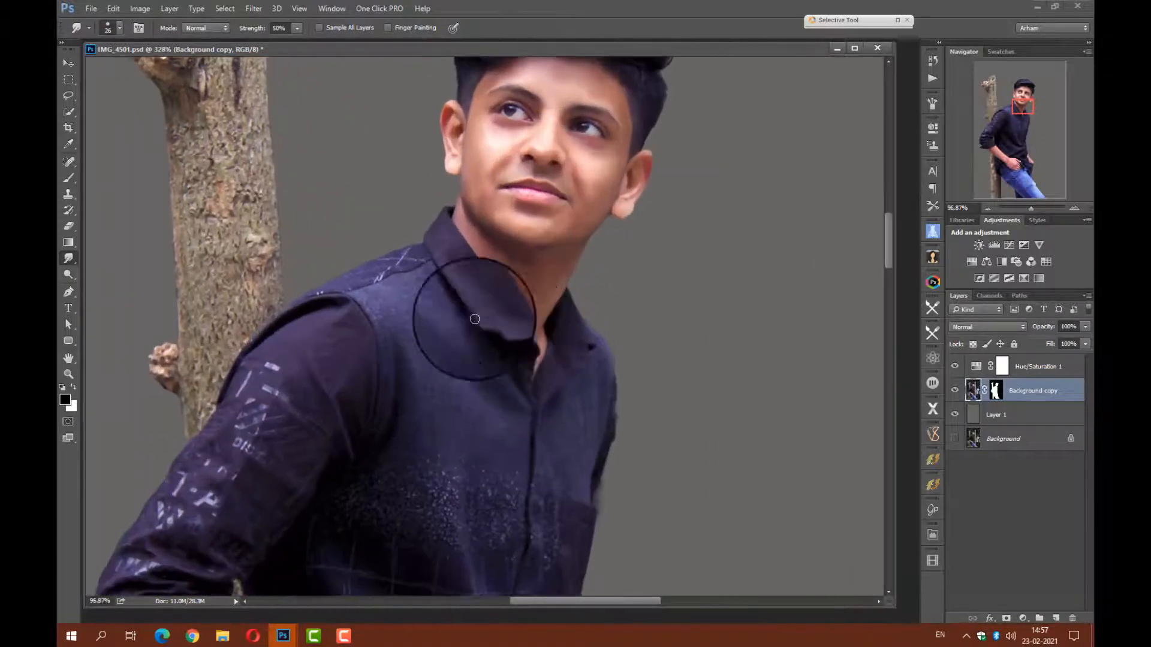
right_click(461, 270)
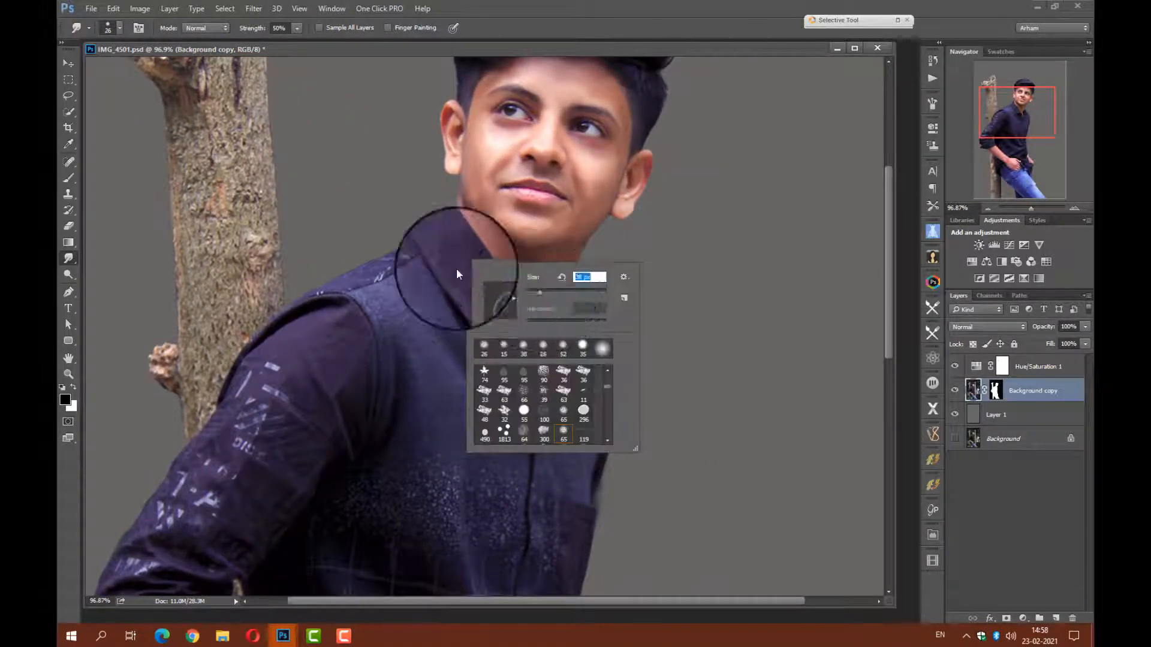
type("34")
key("Return")
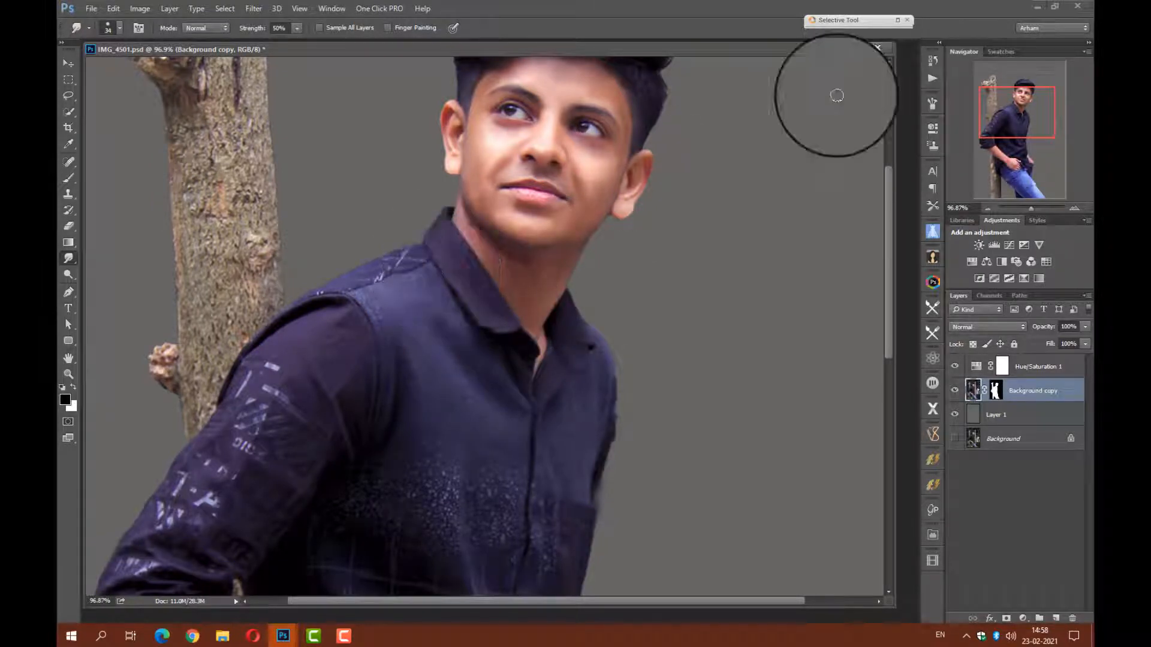
mouse_move(416, 257)
left_mouse_down()
mouse_move(353, 282)
mouse_move(430, 274)
mouse_move(467, 341)
mouse_move(460, 323)
mouse_move(483, 327)
mouse_move(502, 374)
mouse_move(415, 337)
left_mouse_up()
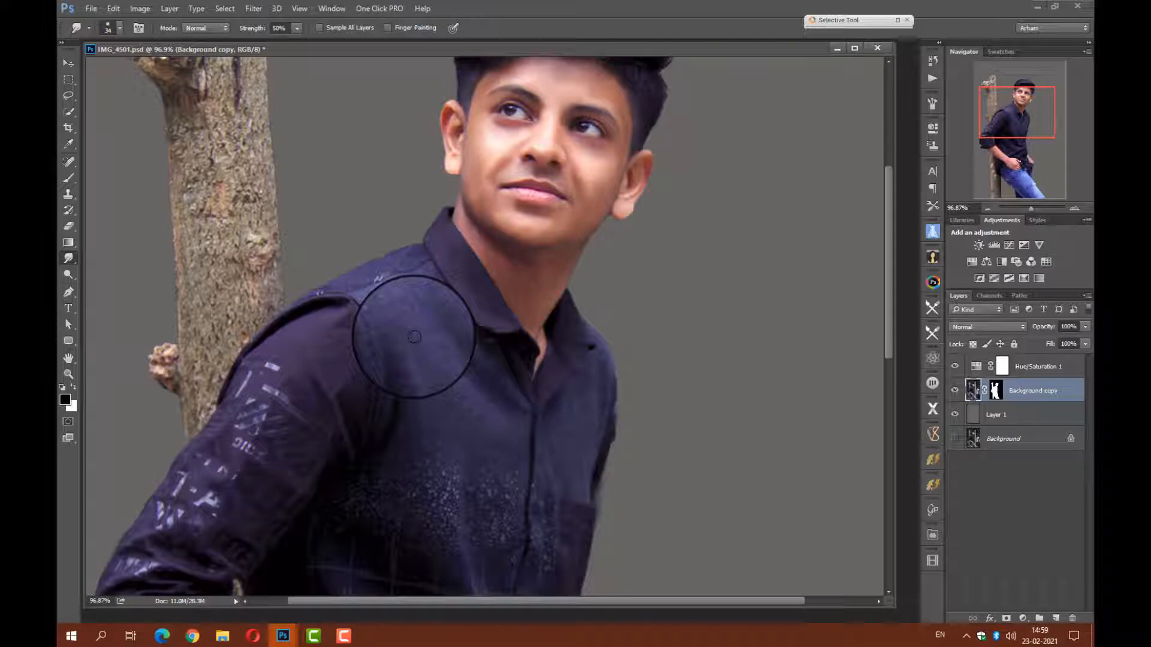
scroll(384, 315, "up", 5)
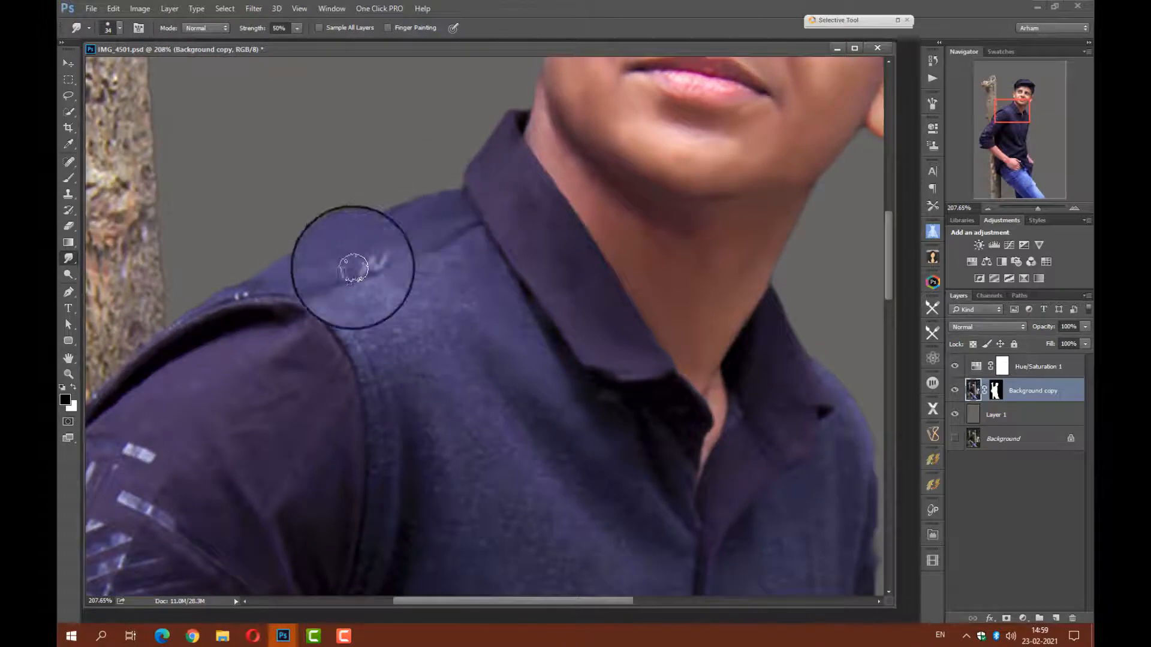
mouse_move(354, 268)
left_mouse_down()
mouse_move(226, 296)
mouse_move(344, 326)
mouse_move(436, 258)
mouse_move(532, 334)
mouse_move(462, 257)
mouse_move(409, 286)
left_mouse_up()
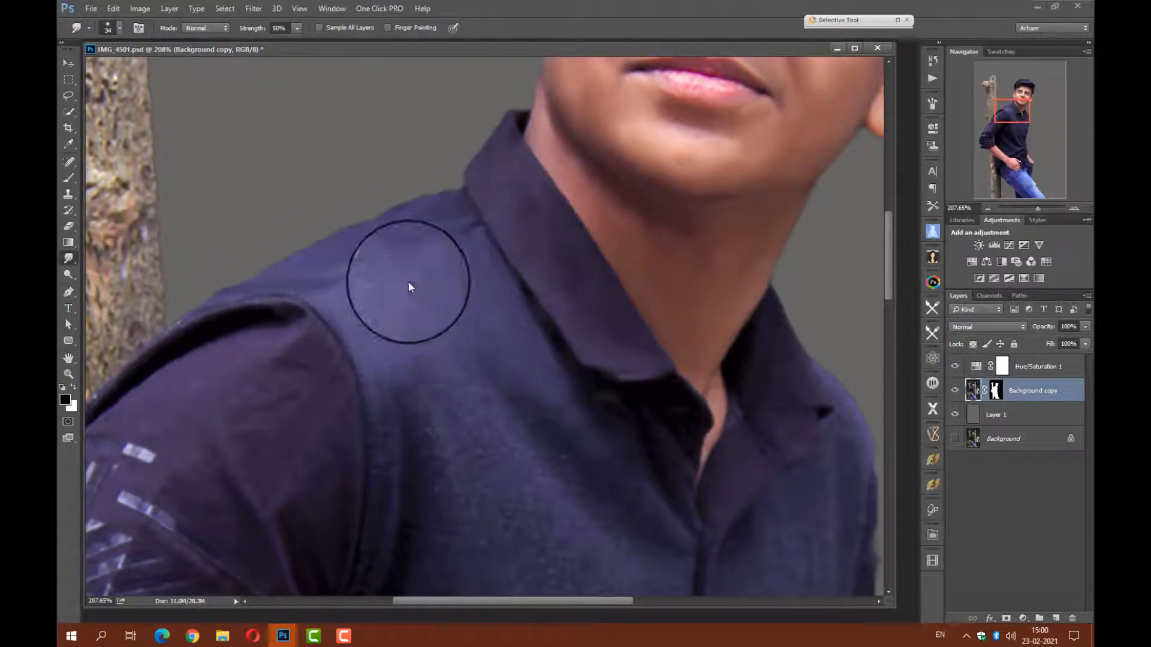
mouse_move(390, 445)
left_mouse_down()
mouse_move(386, 497)
mouse_move(427, 454)
left_mouse_up()
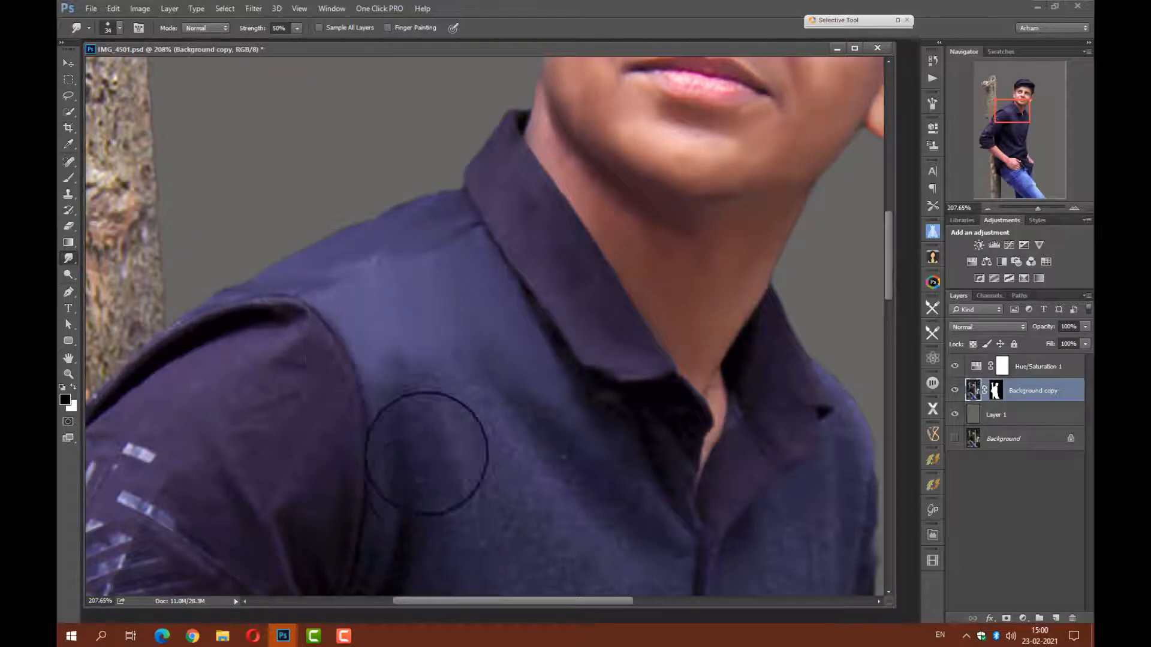
mouse_move(514, 443)
left_mouse_down()
mouse_move(498, 393)
mouse_move(564, 431)
mouse_move(560, 406)
mouse_move(623, 433)
mouse_move(540, 312)
mouse_move(602, 406)
mouse_move(668, 459)
mouse_move(687, 426)
mouse_move(688, 483)
mouse_move(663, 429)
mouse_move(630, 458)
mouse_move(652, 530)
mouse_move(619, 492)
mouse_move(589, 490)
mouse_move(591, 461)
mouse_move(535, 305)
left_mouse_up()
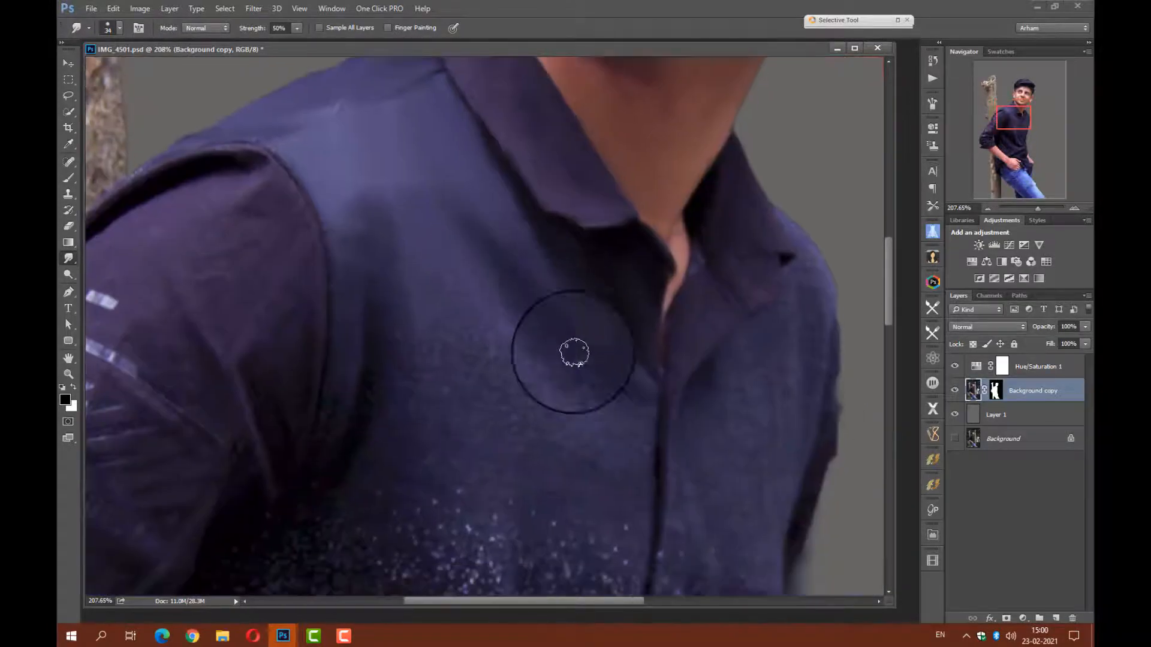
left_click_drag(573, 351, 636, 479)
Enlarge the Smudge brush to 82 px and smooth the shirt fabric across the chest, armhole and upper sleeve.
right_click(574, 393)
left_click(670, 424)
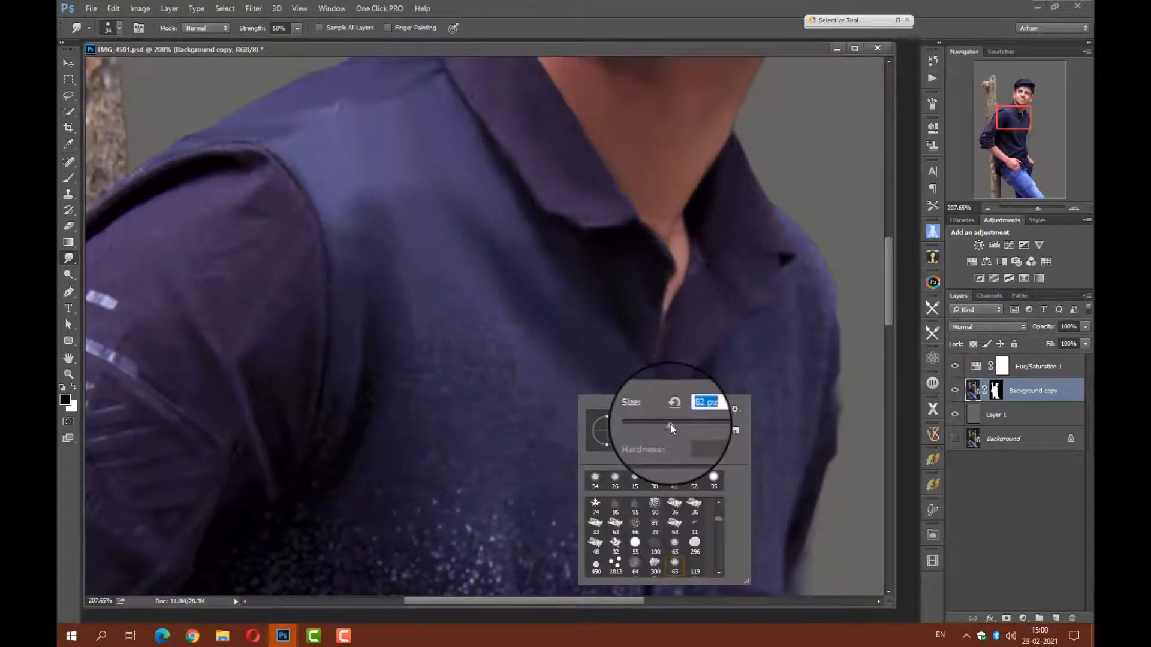
mouse_move(537, 385)
left_mouse_down()
mouse_move(576, 437)
mouse_move(520, 401)
left_mouse_up()
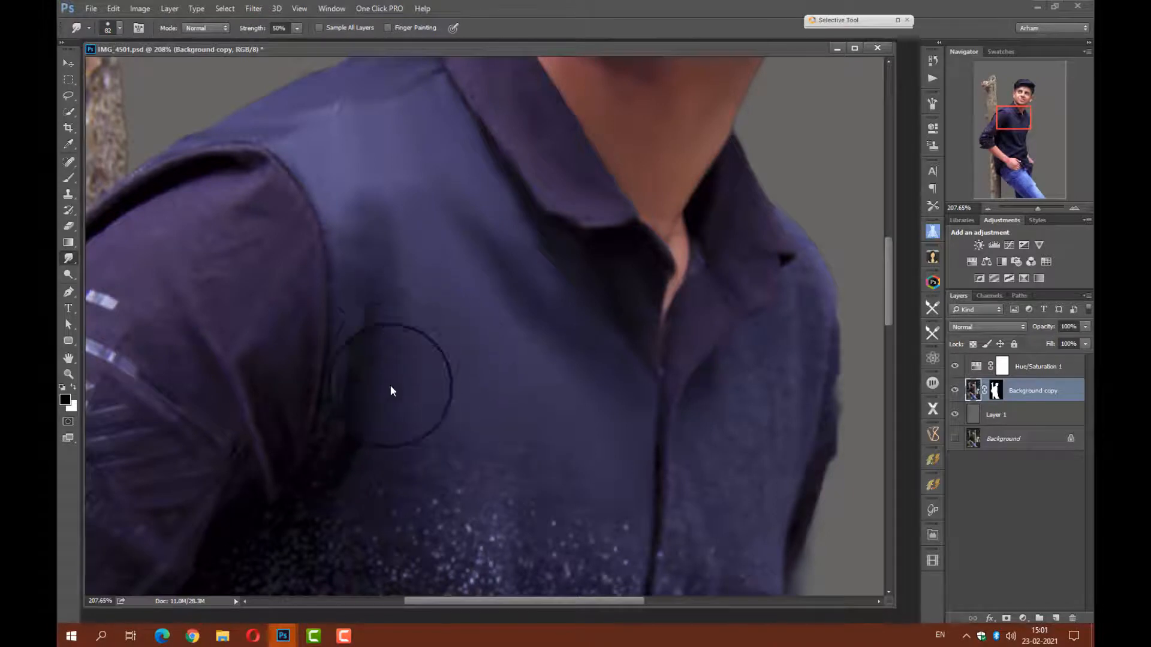
mouse_move(391, 386)
left_mouse_down()
mouse_move(496, 313)
mouse_move(400, 284)
mouse_move(401, 457)
left_mouse_up()
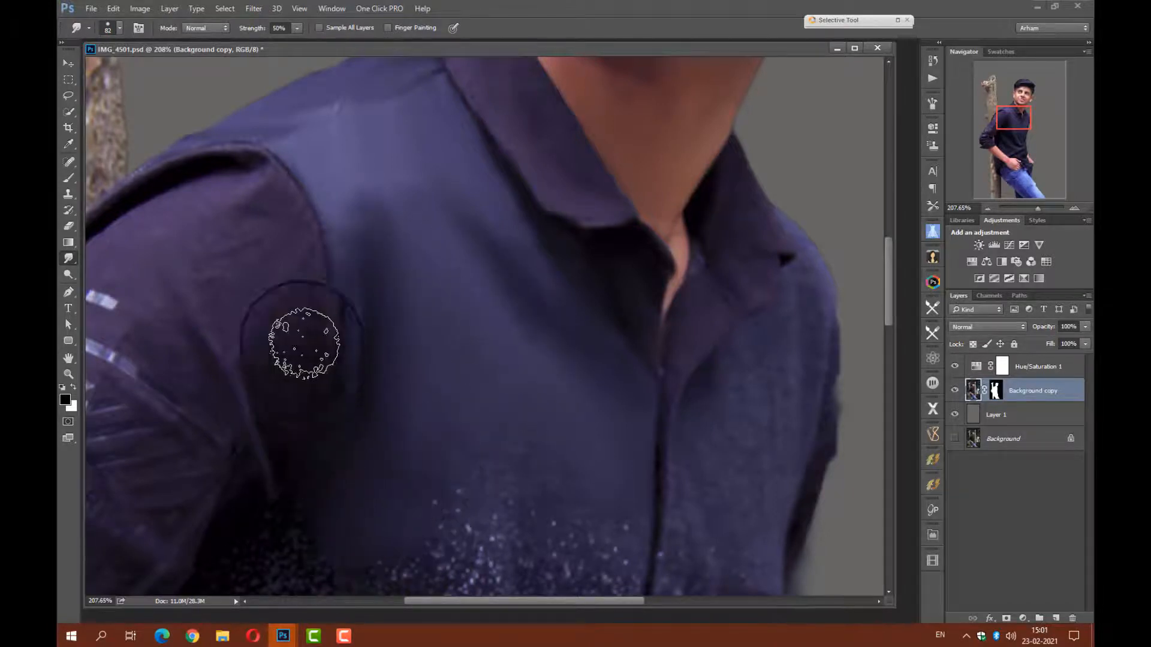
mouse_move(302, 343)
left_mouse_down()
mouse_move(252, 185)
mouse_move(302, 263)
mouse_move(234, 294)
mouse_move(209, 220)
mouse_move(165, 228)
mouse_move(229, 271)
mouse_move(185, 343)
left_mouse_up()
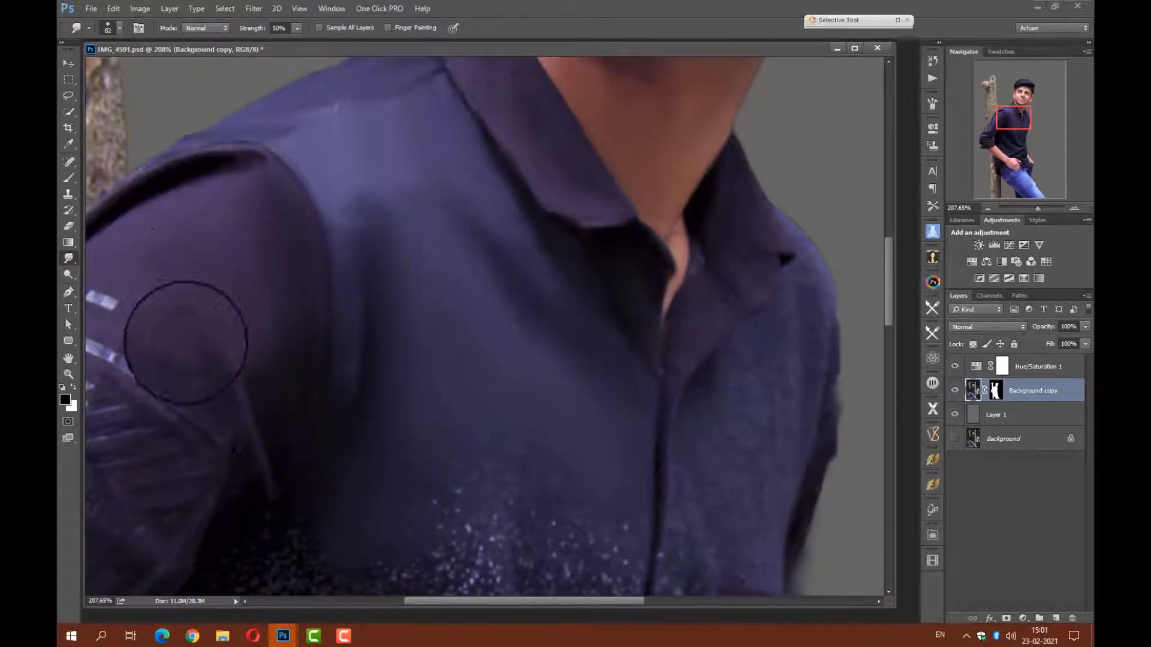
Smudge away the white speckled print on the shirt front and smooth the fabric beside the placket and pocket.
scroll(273, 382, "down", 5)
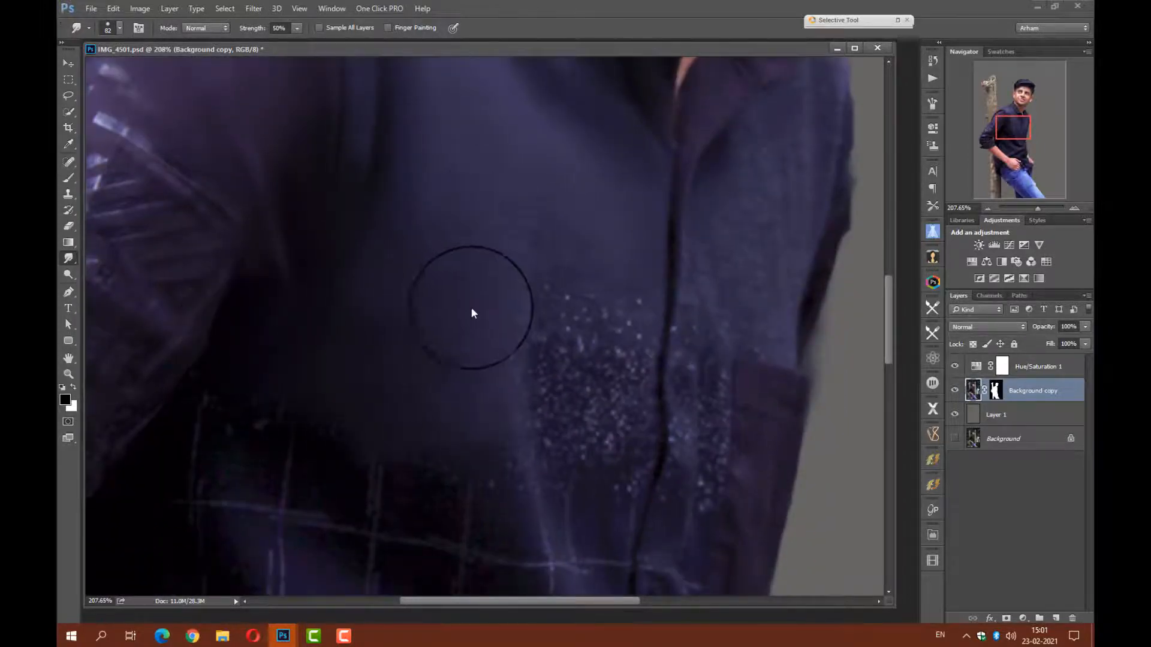
left_click_drag(472, 309, 543, 359)
mouse_move(530, 449)
left_mouse_down()
mouse_move(585, 440)
mouse_move(620, 479)
mouse_move(623, 357)
mouse_move(570, 307)
left_mouse_up()
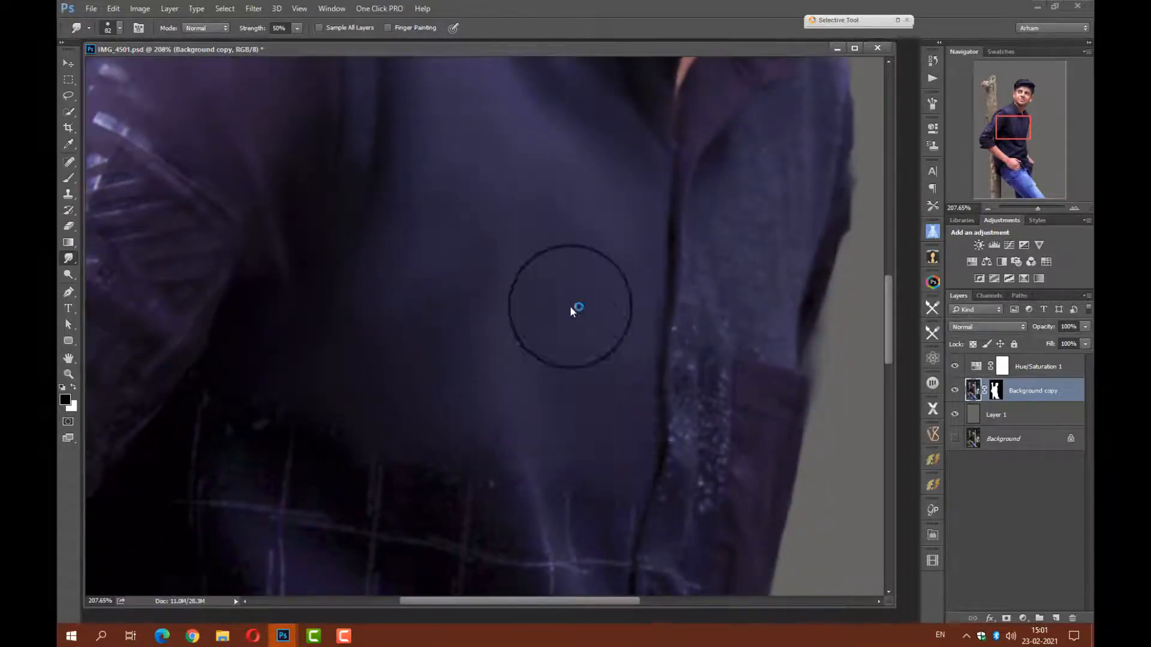
mouse_move(743, 329)
left_mouse_down()
mouse_move(544, 397)
mouse_move(483, 527)
mouse_move(494, 219)
left_mouse_up()
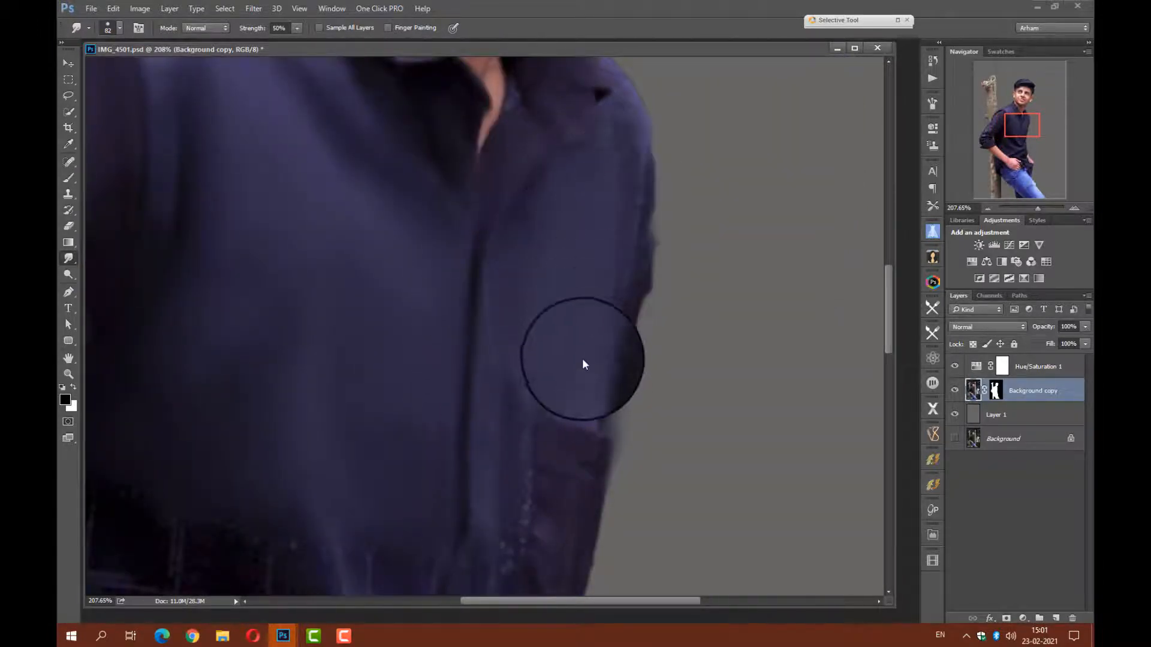
scroll(560, 296, "down", 5)
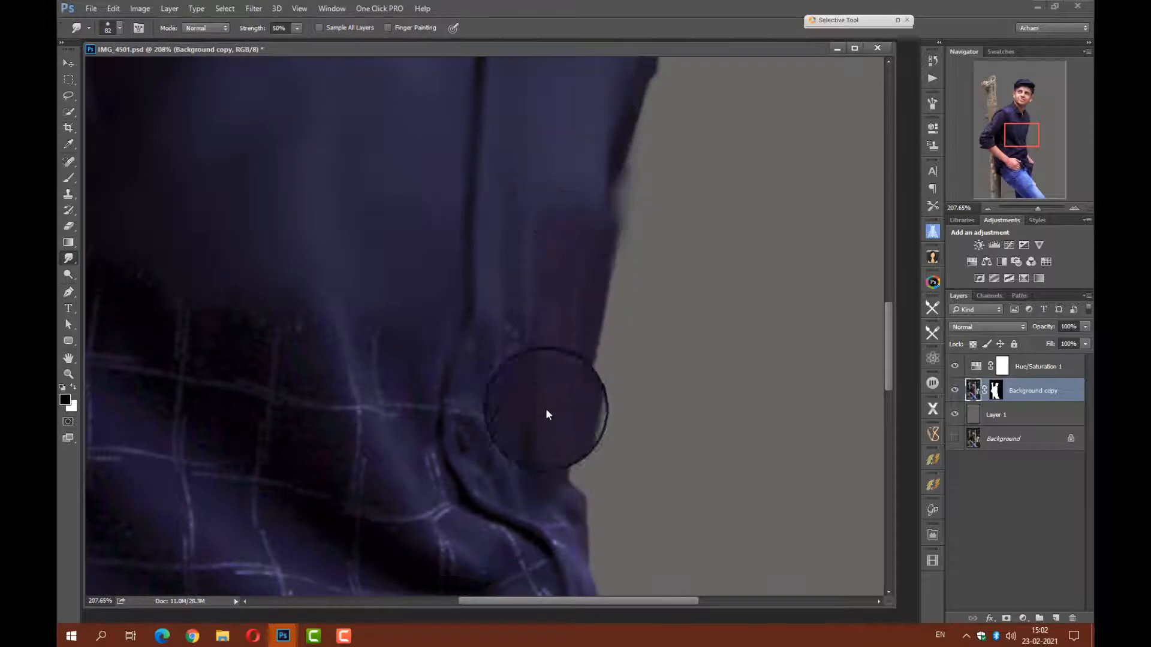
Set the Smudge brush to 44 px and blend away the pale check lines on the shirt front above the waist.
mouse_move(299, 372)
left_mouse_down()
mouse_move(247, 308)
mouse_move(182, 375)
mouse_move(318, 284)
mouse_move(271, 378)
mouse_move(434, 301)
mouse_move(259, 375)
left_mouse_up()
right_click(442, 299)
left_click(444, 330)
left_click_drag(178, 325, 274, 356)
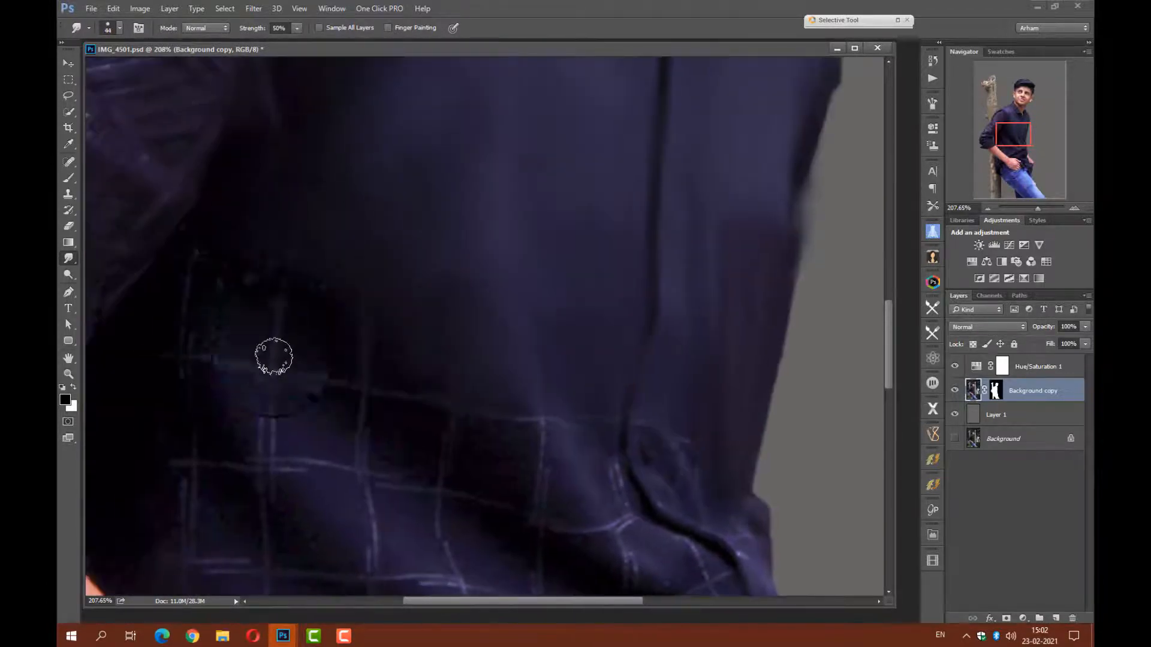
left_click_drag(393, 364, 484, 433)
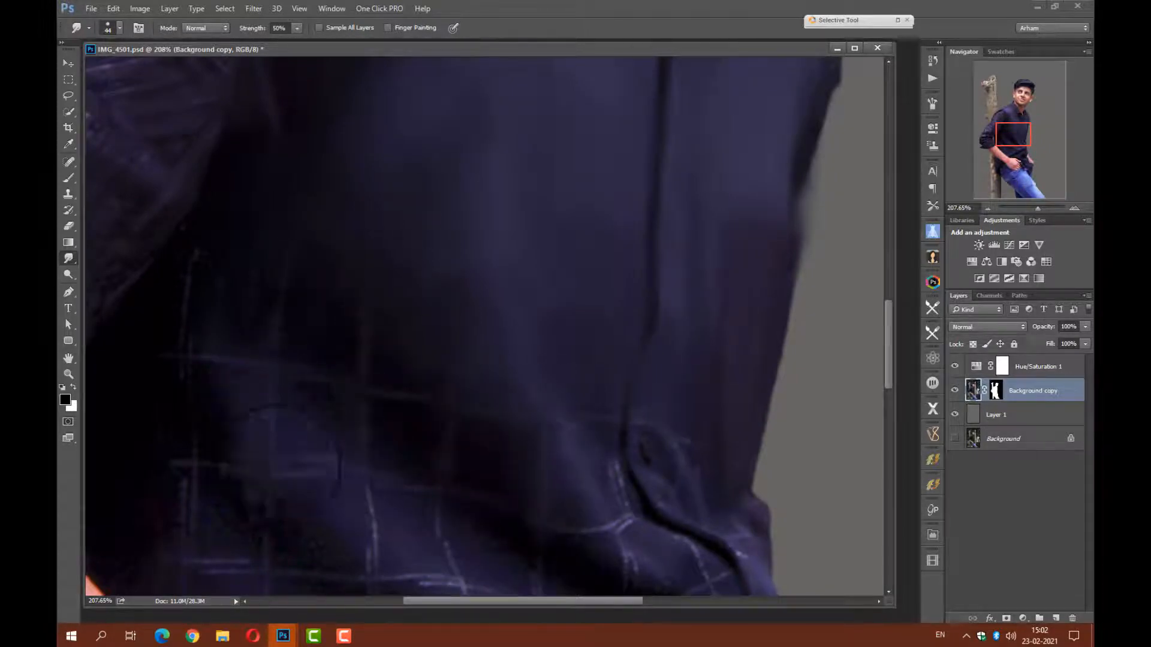
left_click_drag(262, 474, 263, 424)
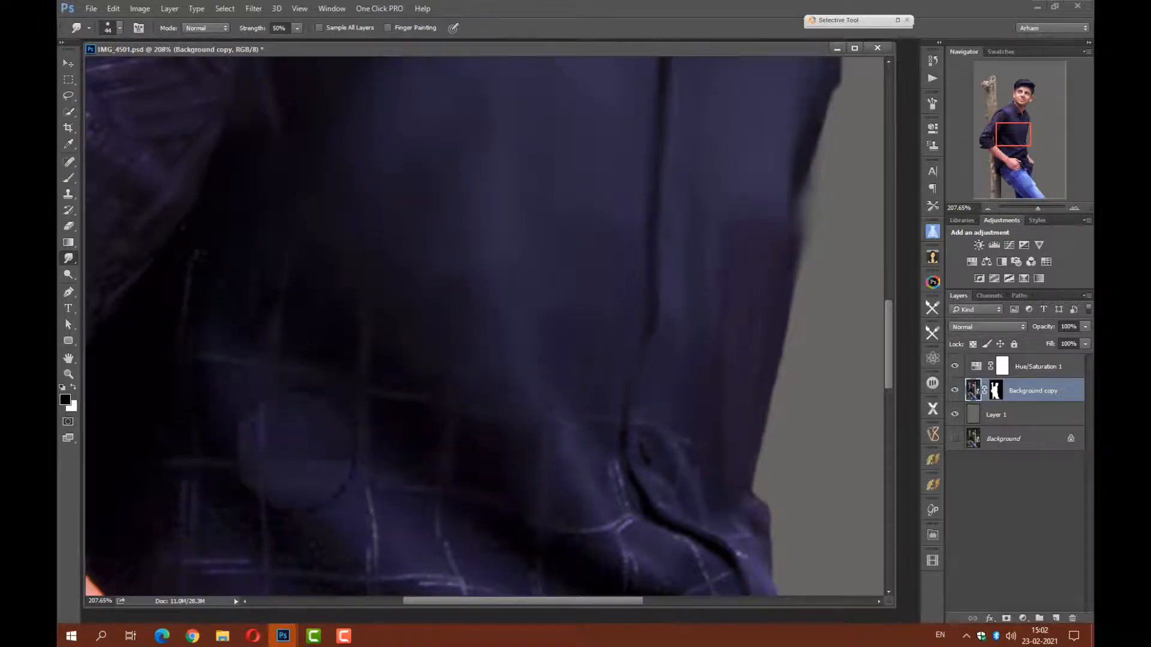
Smudge the check lines and folds across the shirt's waist and beside the lower placket.
scroll(489, 378, "down", 3)
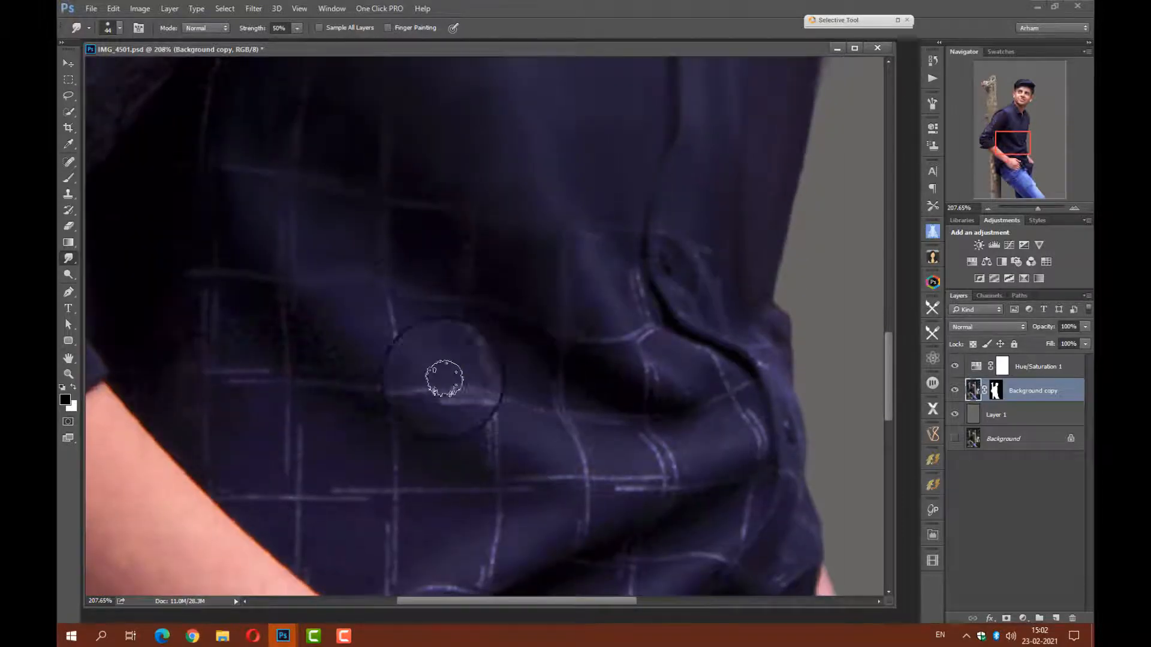
mouse_move(399, 387)
left_mouse_down()
mouse_move(388, 352)
mouse_move(465, 395)
mouse_move(236, 373)
mouse_move(178, 416)
left_mouse_up()
key("ctrl+z")
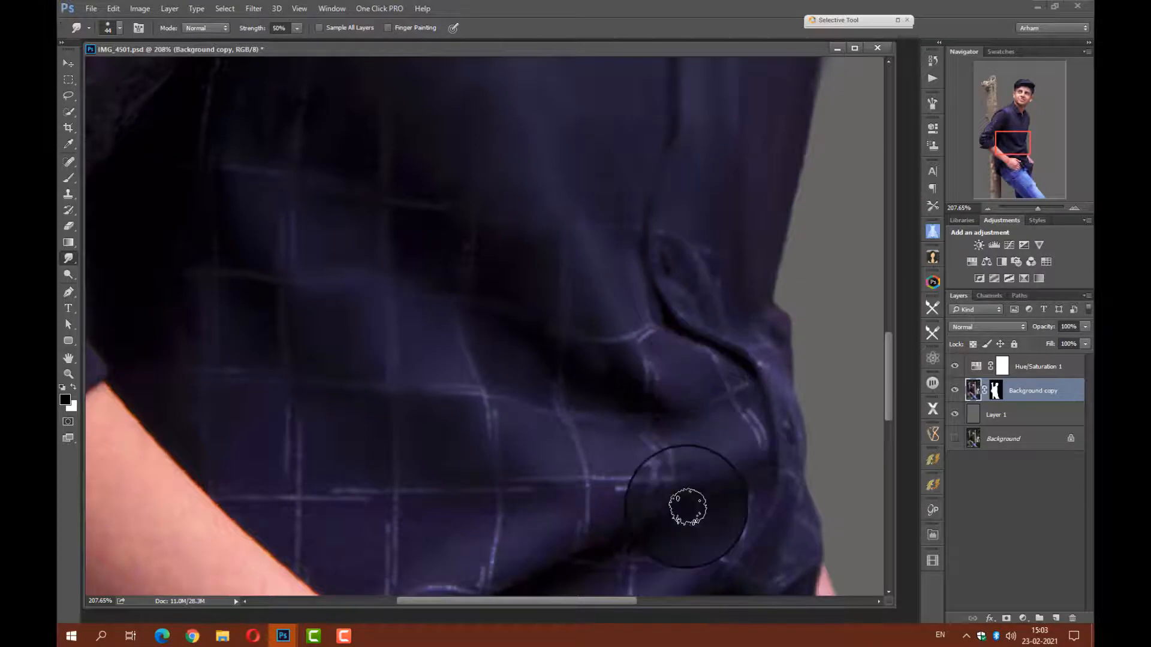
left_click_drag(637, 534, 591, 324)
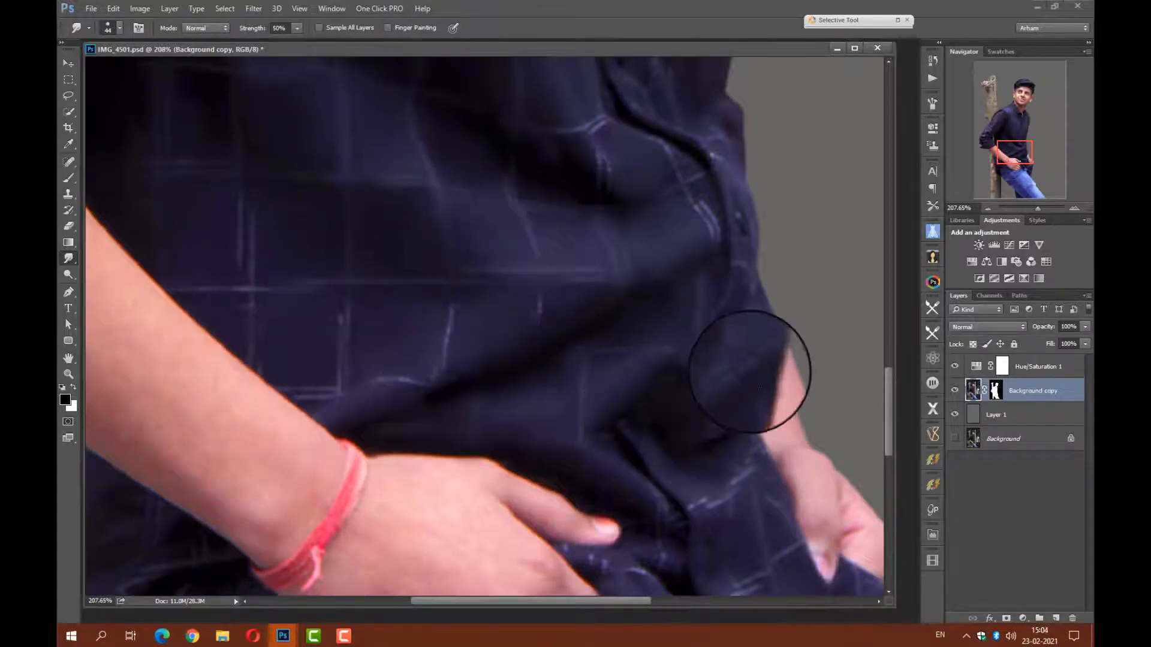
scroll(719, 254, "up", 4)
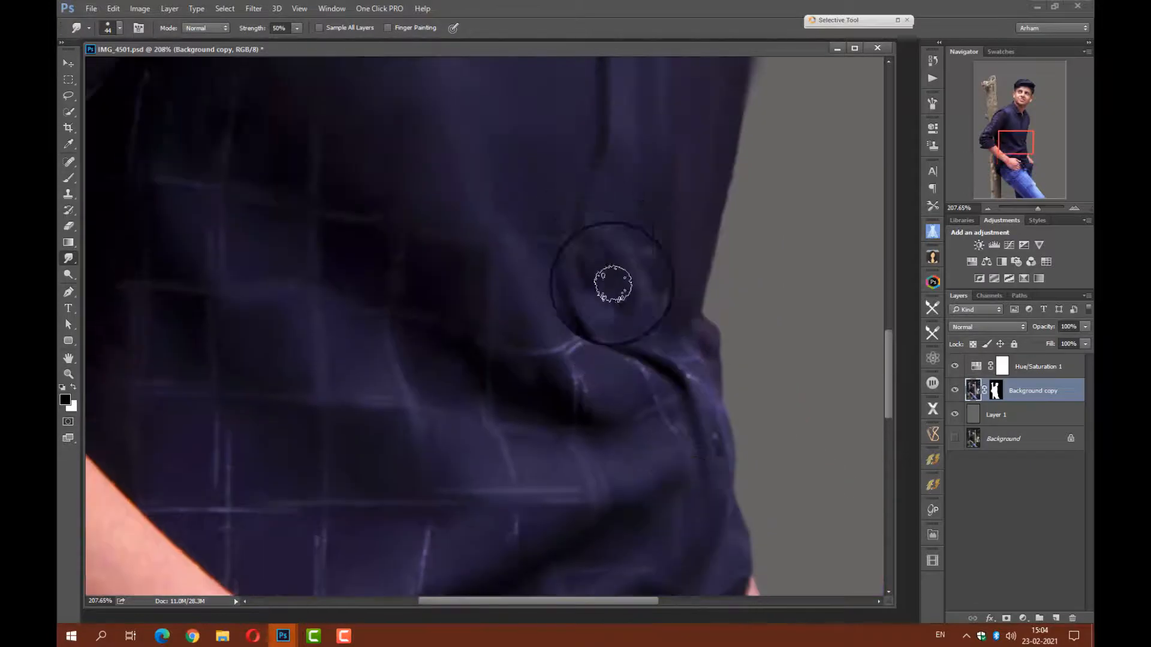
scroll(693, 476, "down", 4)
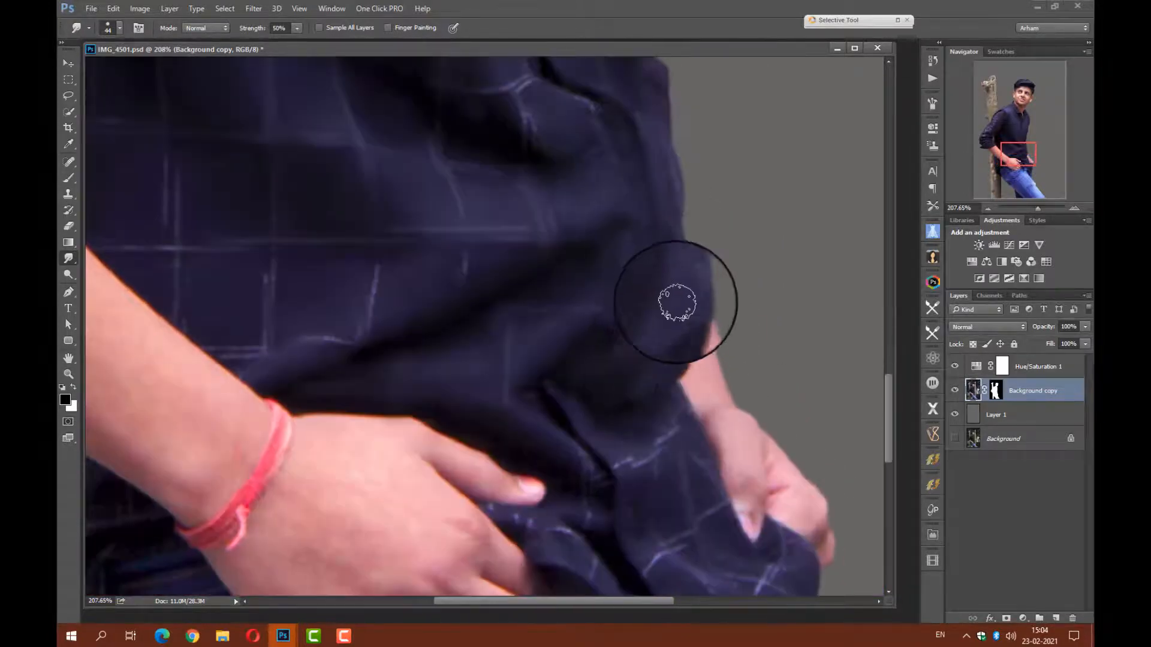
Smooth the shirt's hanging hem and its folds between the two hands, fading the remaining check lines.
left_click_drag(535, 394, 594, 483)
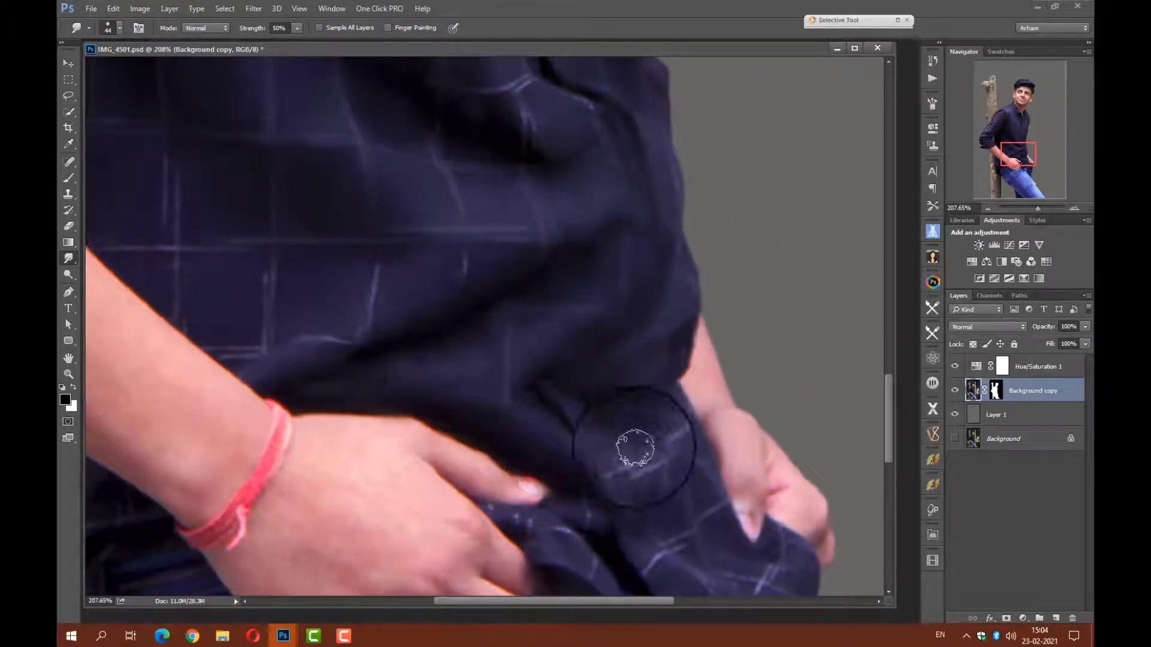
left_click_drag(637, 448, 700, 528)
scroll(694, 478, "down", 4)
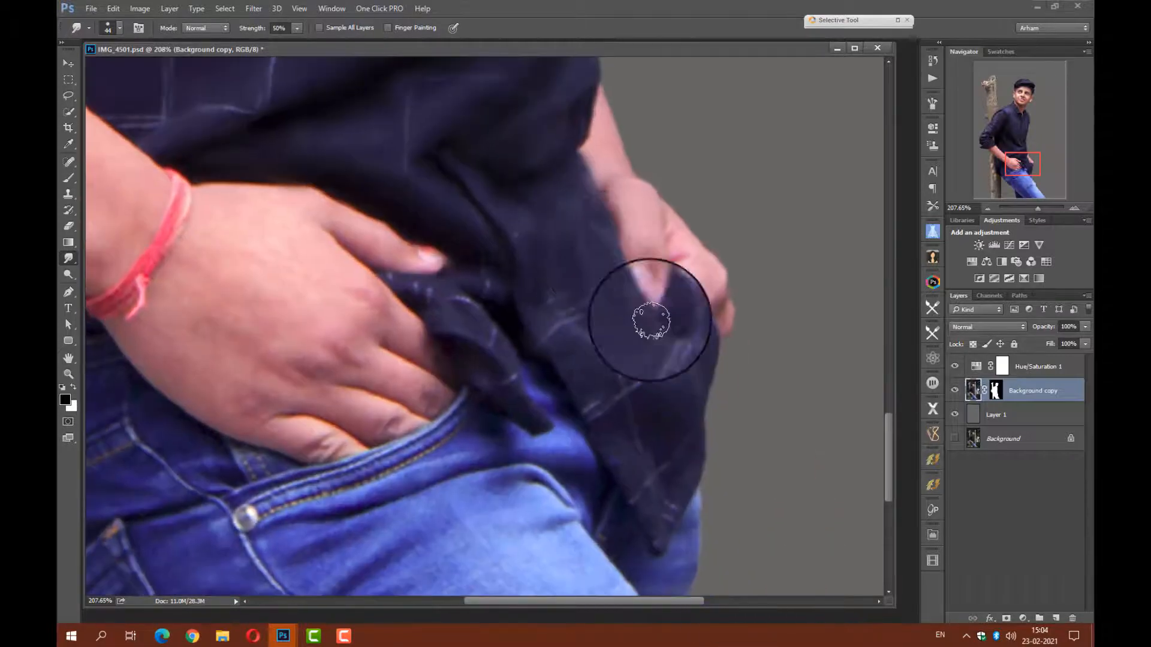
mouse_move(670, 405)
left_mouse_down()
mouse_move(646, 453)
mouse_move(615, 360)
mouse_move(578, 370)
mouse_move(611, 330)
mouse_move(529, 278)
mouse_move(462, 310)
mouse_move(490, 364)
mouse_move(487, 280)
mouse_move(405, 264)
left_mouse_up()
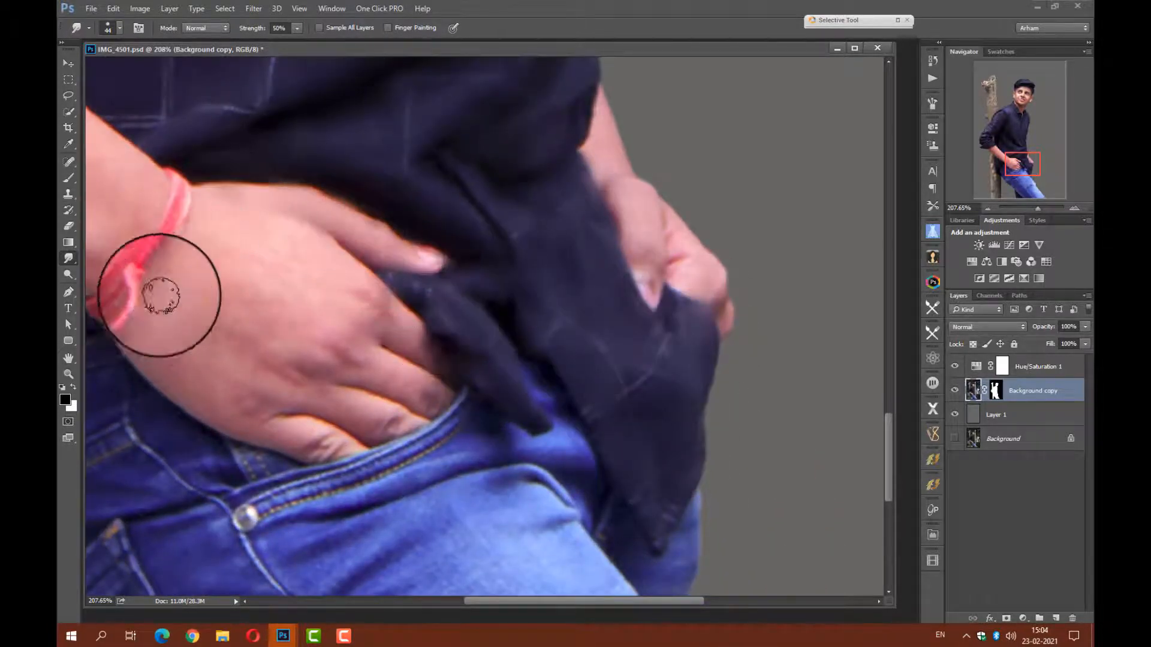
Smooth the skin of both hands and fingers, and blend the edge of the jeans pocket beneath them.
mouse_move(251, 416)
left_mouse_down()
mouse_move(300, 434)
mouse_move(355, 405)
mouse_move(234, 364)
mouse_move(179, 272)
mouse_move(290, 227)
mouse_move(355, 309)
mouse_move(274, 321)
mouse_move(434, 395)
mouse_move(381, 314)
mouse_move(347, 396)
left_mouse_up()
mouse_move(708, 293)
left_mouse_down()
mouse_move(648, 247)
mouse_move(607, 106)
mouse_move(698, 277)
mouse_move(727, 303)
mouse_move(678, 295)
left_mouse_up()
mouse_move(429, 326)
left_mouse_down()
mouse_move(388, 286)
mouse_move(486, 383)
mouse_move(551, 392)
mouse_move(581, 453)
mouse_move(500, 447)
mouse_move(408, 471)
mouse_move(530, 479)
mouse_move(539, 508)
mouse_move(501, 530)
mouse_move(437, 515)
mouse_move(322, 540)
mouse_move(260, 498)
left_mouse_up()
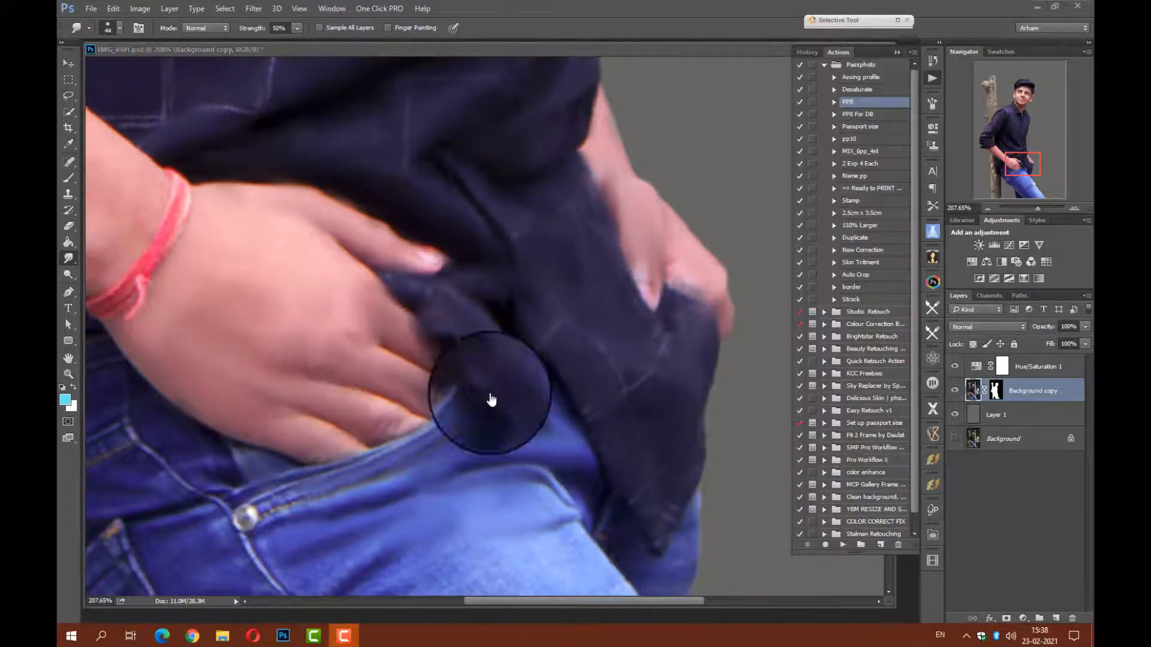
left_click(288, 414)
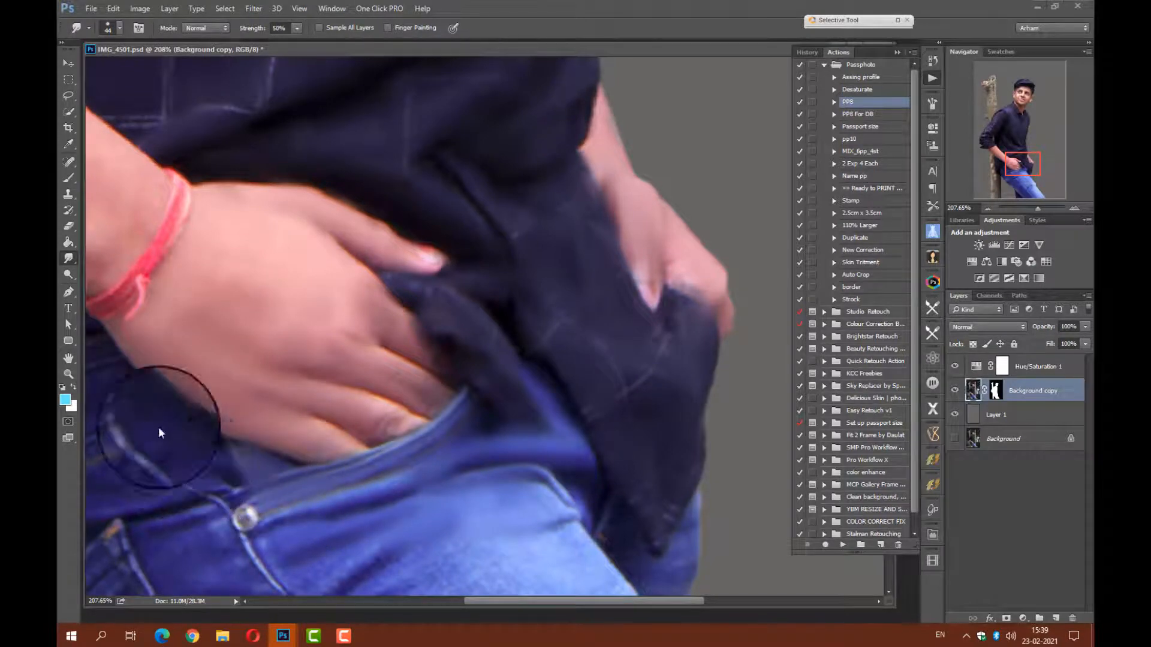
Smudge the jeans' waistband and the dark denim below the wristband, softening the stitching around the belt area.
left_click_drag(206, 415, 444, 303)
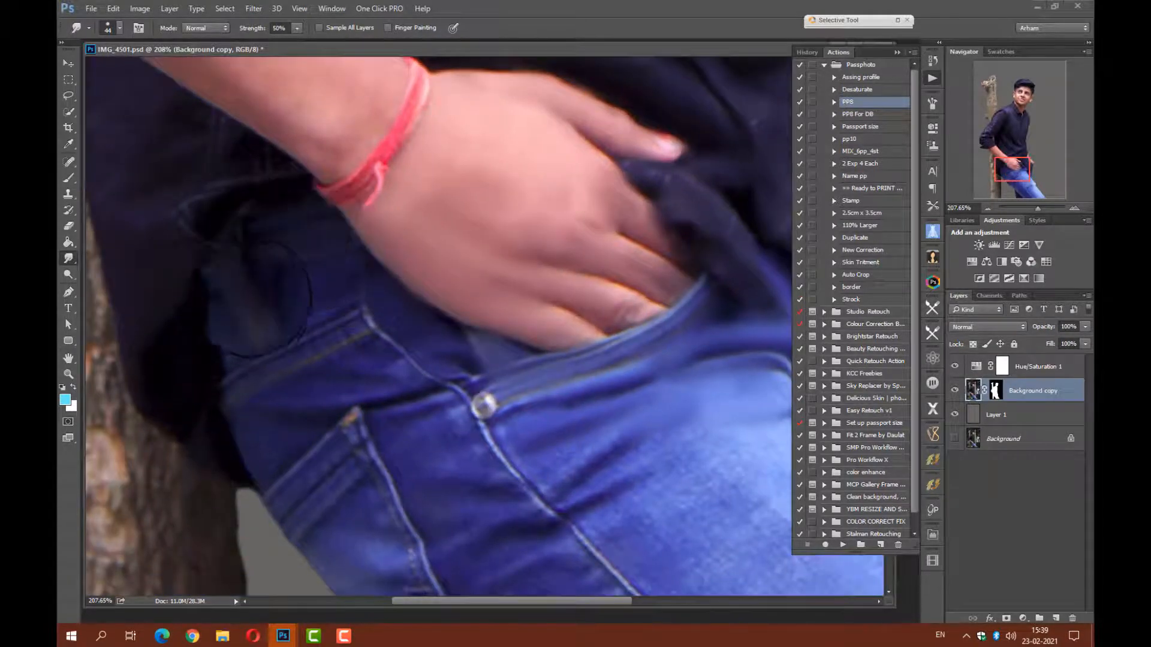
mouse_move(289, 318)
left_mouse_down()
mouse_move(271, 335)
mouse_move(354, 299)
mouse_move(284, 356)
left_mouse_up()
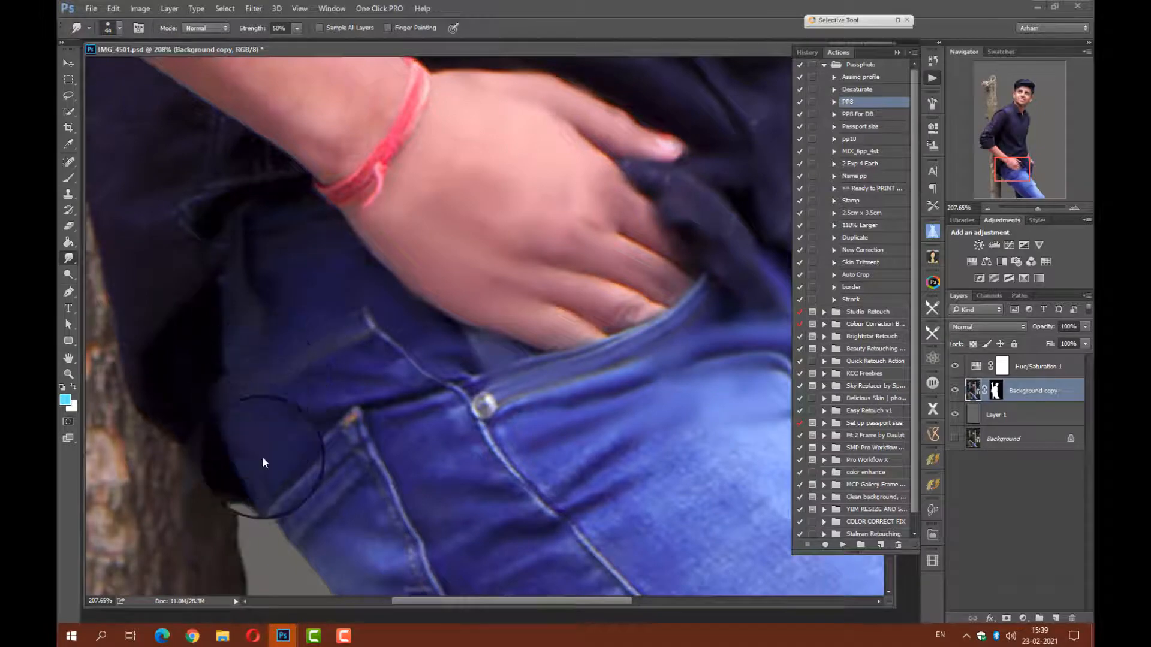
mouse_move(305, 410)
left_mouse_down()
mouse_move(400, 393)
mouse_move(346, 373)
mouse_move(393, 355)
left_mouse_up()
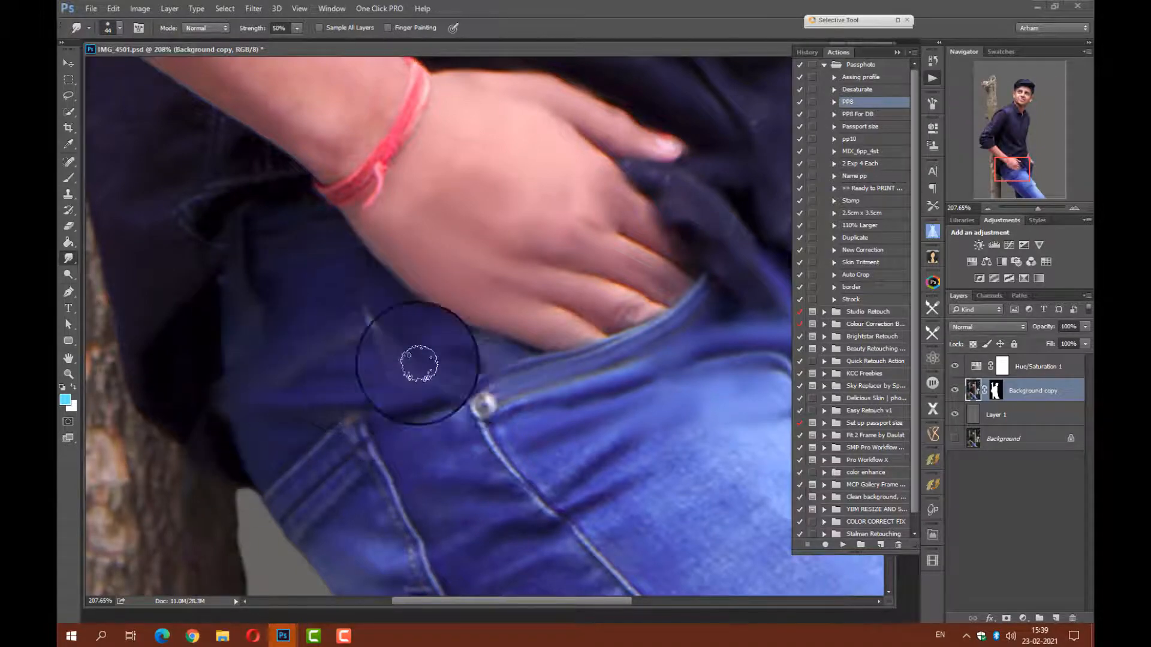
Smooth the denim between the fly and the pocket rivet, blending away the fly stitching and creases.
left_click_drag(484, 503, 376, 317)
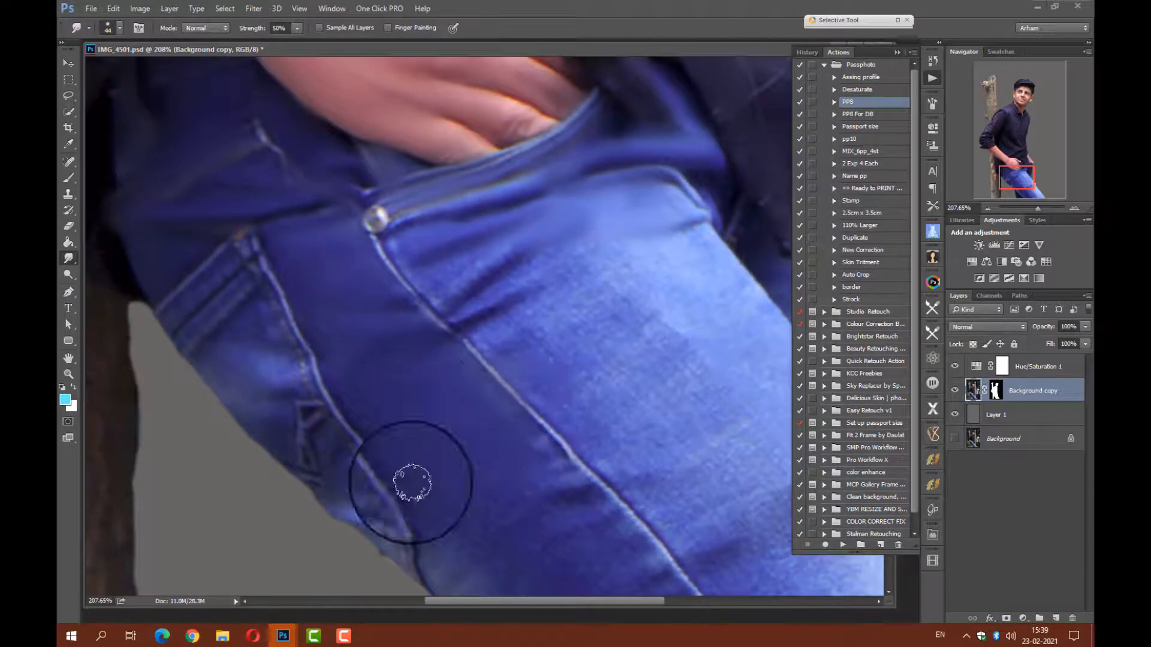
mouse_move(412, 483)
left_mouse_down()
mouse_move(384, 484)
mouse_move(294, 332)
mouse_move(263, 245)
mouse_move(189, 304)
mouse_move(217, 251)
mouse_move(165, 271)
mouse_move(212, 313)
mouse_move(239, 316)
mouse_move(277, 432)
mouse_move(263, 275)
left_mouse_up()
mouse_move(358, 491)
left_mouse_down()
mouse_move(388, 538)
mouse_move(327, 486)
mouse_move(319, 401)
mouse_move(297, 441)
mouse_move(272, 397)
mouse_move(228, 387)
left_mouse_up()
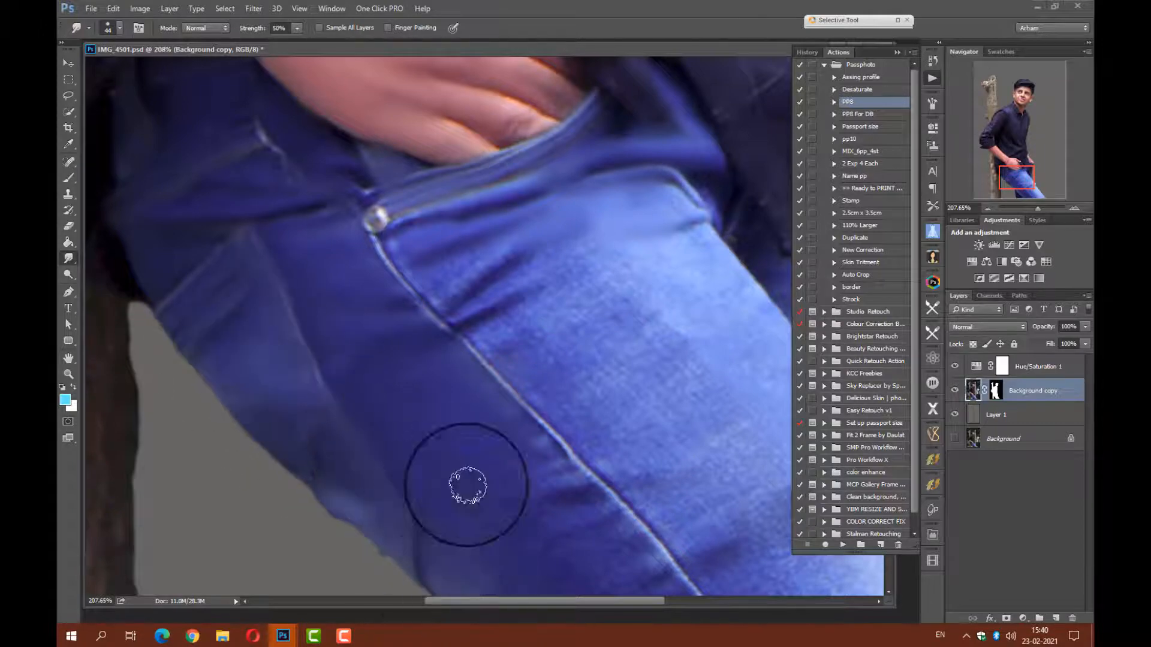
Smooth the dark inner thigh of the jeans and soften the long seam running down the leg.
left_click_drag(570, 519, 426, 324)
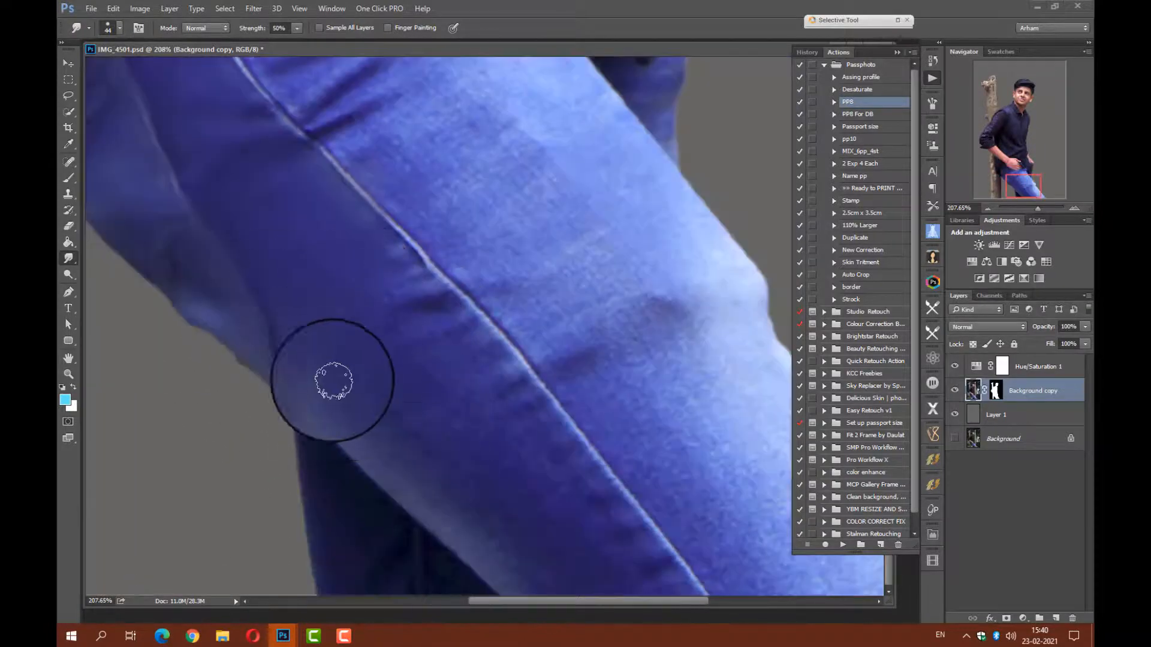
mouse_move(334, 196)
left_mouse_down()
mouse_move(462, 302)
mouse_move(545, 398)
mouse_move(385, 218)
mouse_move(579, 436)
mouse_move(653, 565)
left_mouse_up()
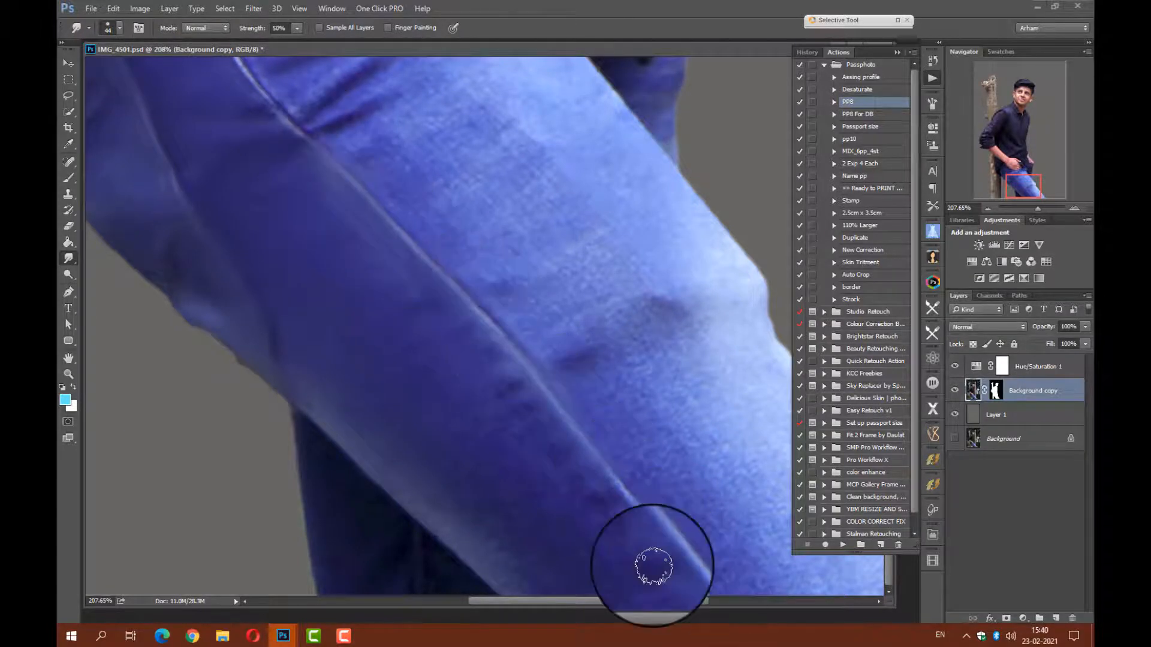
mouse_move(587, 542)
left_mouse_down()
mouse_move(543, 569)
mouse_move(450, 508)
mouse_move(502, 579)
mouse_move(457, 469)
mouse_move(379, 368)
mouse_move(396, 396)
mouse_move(422, 337)
mouse_move(531, 464)
mouse_move(497, 440)
left_mouse_up()
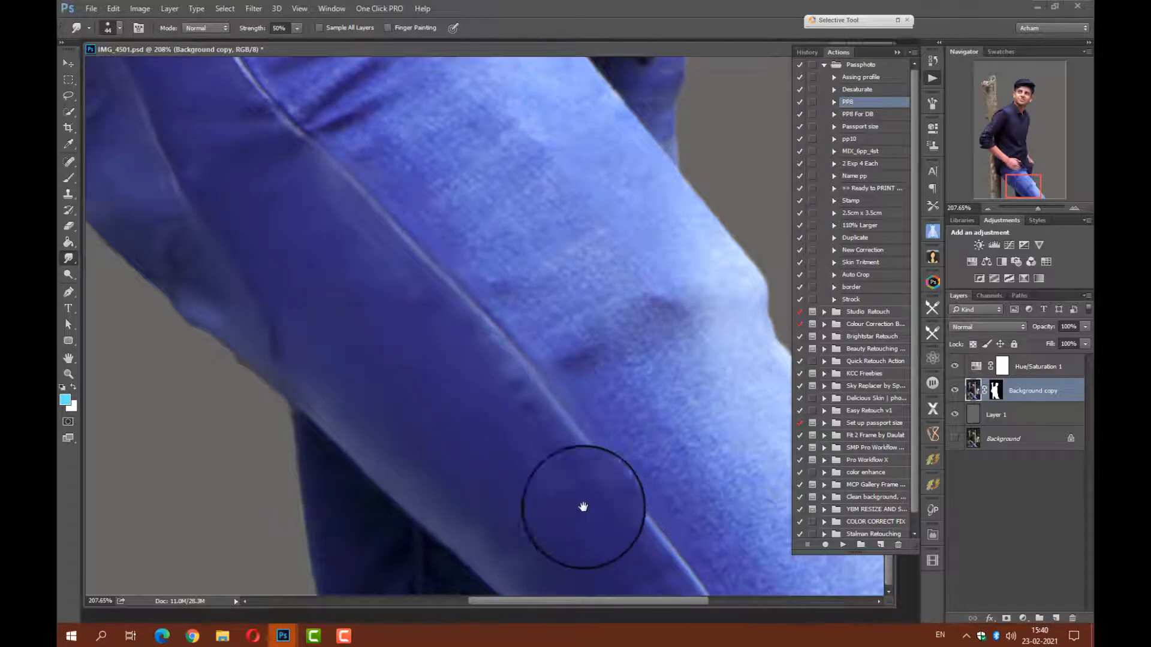
Smooth the light denim on the outer thigh around the knee crease and the lower leg.
left_click_drag(583, 507, 475, 507)
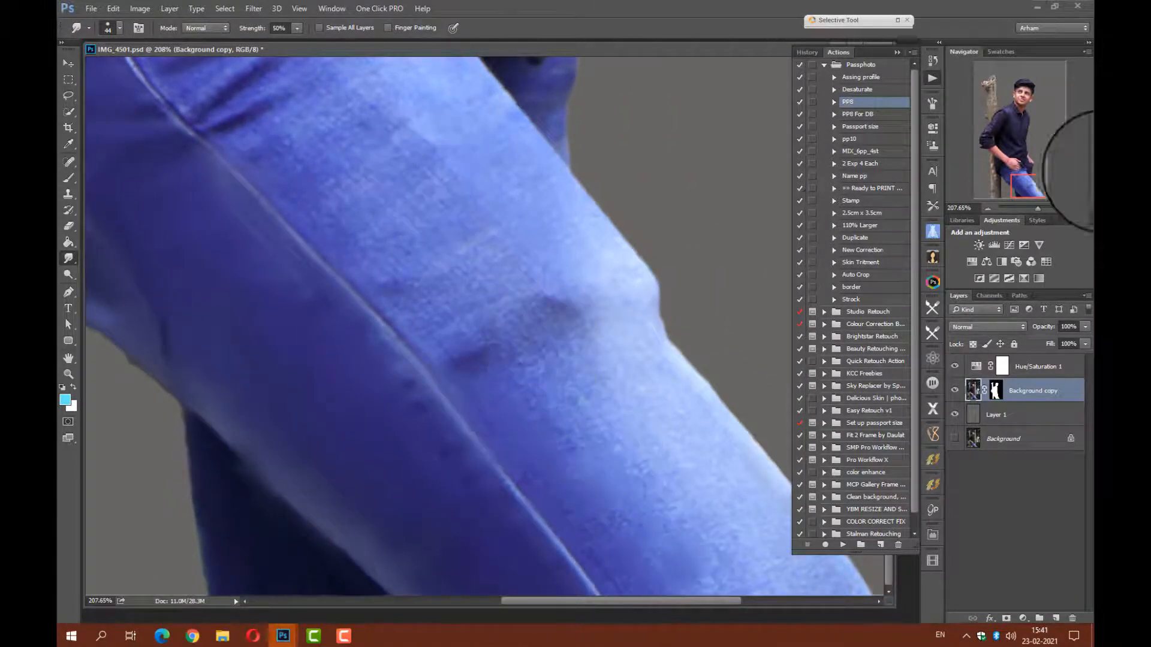
left_click_drag(1038, 187, 1044, 184)
mouse_move(608, 422)
left_mouse_down()
mouse_move(726, 581)
mouse_move(576, 541)
mouse_move(697, 581)
mouse_move(543, 576)
mouse_move(465, 459)
mouse_move(546, 509)
mouse_move(516, 440)
mouse_move(616, 514)
left_mouse_up()
right_click(516, 437)
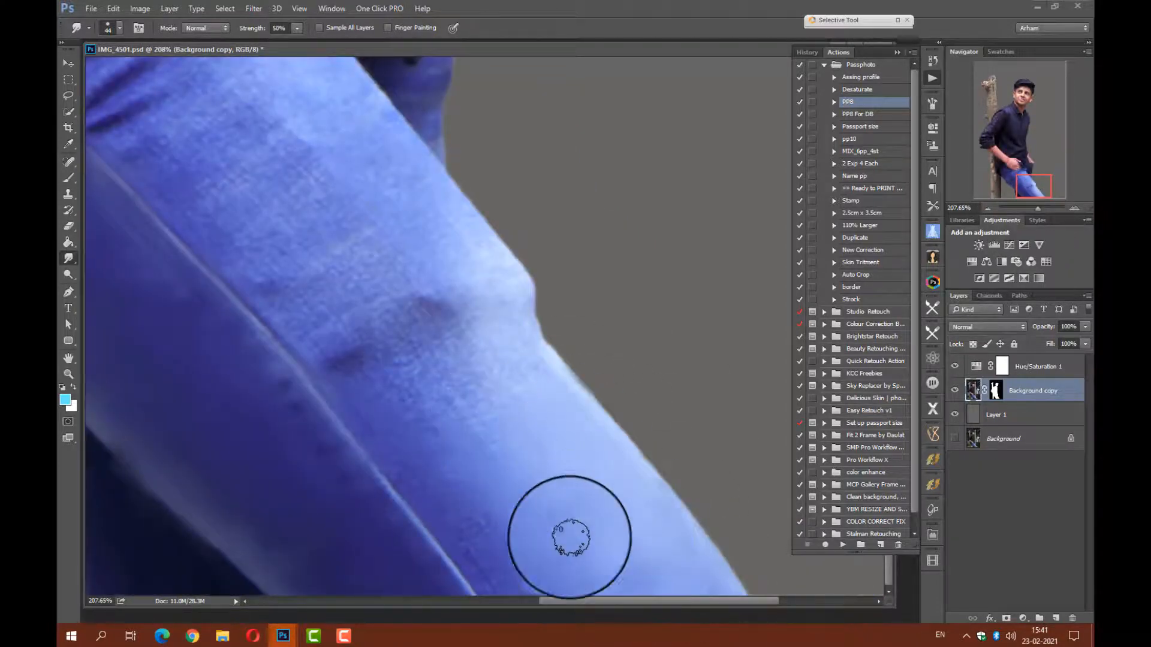
mouse_move(412, 369)
left_mouse_down()
mouse_move(386, 455)
mouse_move(508, 591)
mouse_move(524, 588)
mouse_move(453, 408)
mouse_move(460, 326)
mouse_move(508, 326)
mouse_move(458, 241)
mouse_move(481, 275)
mouse_move(332, 311)
mouse_move(495, 364)
mouse_move(468, 352)
mouse_move(456, 367)
mouse_move(505, 297)
left_mouse_up()
Smudge the denim texture and creases on the upper thigh below the front pocket.
left_click_drag(388, 195, 570, 429)
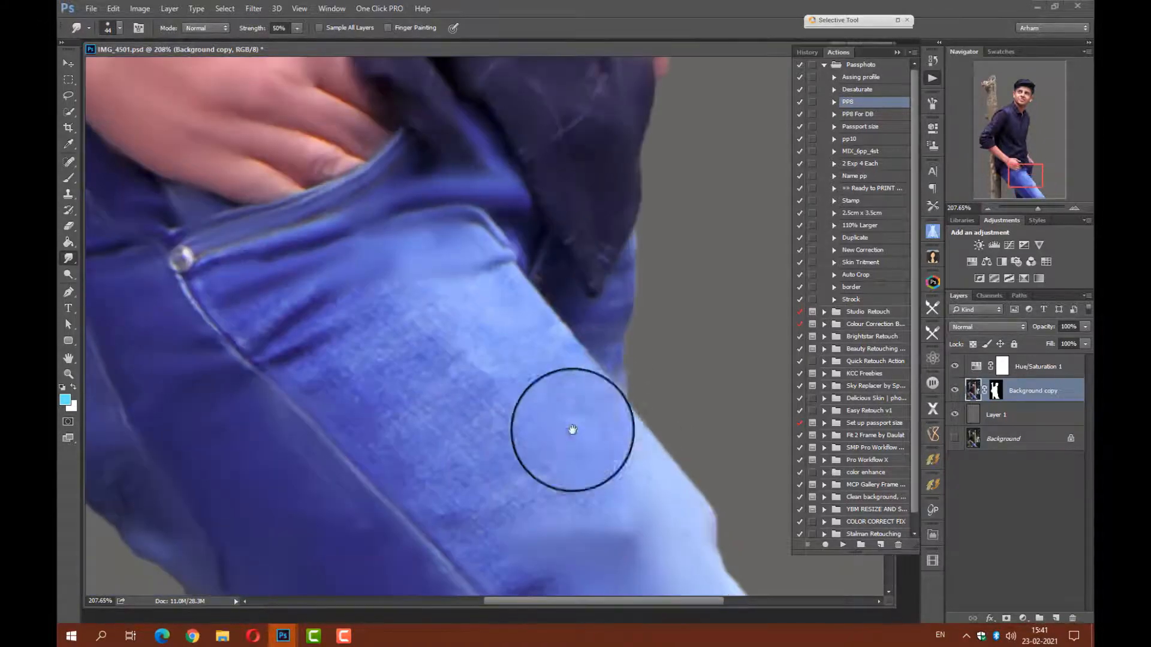
mouse_move(450, 277)
left_mouse_down()
mouse_move(426, 381)
mouse_move(356, 324)
mouse_move(246, 326)
left_mouse_up()
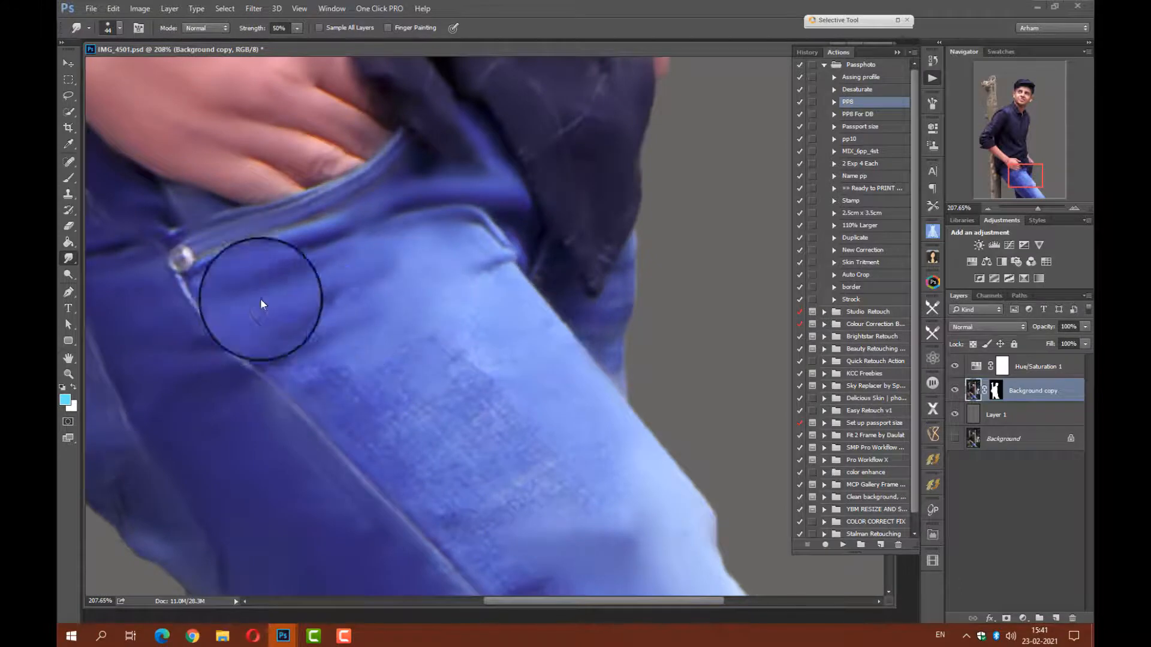
left_click_drag(429, 221, 402, 115)
mouse_move(286, 250)
left_mouse_down()
mouse_move(311, 281)
mouse_move(326, 254)
mouse_move(398, 214)
mouse_move(443, 240)
mouse_move(391, 296)
mouse_move(413, 278)
mouse_move(367, 269)
mouse_move(336, 327)
mouse_move(441, 427)
mouse_move(523, 460)
mouse_move(395, 348)
mouse_move(443, 304)
mouse_move(516, 356)
mouse_move(471, 337)
mouse_move(439, 350)
mouse_move(531, 358)
mouse_move(555, 390)
mouse_move(590, 380)
mouse_move(565, 313)
mouse_move(518, 275)
mouse_move(560, 215)
mouse_move(570, 136)
mouse_move(588, 251)
mouse_move(556, 191)
mouse_move(518, 154)
mouse_move(530, 356)
mouse_move(489, 346)
mouse_move(546, 505)
left_mouse_up()
mouse_move(623, 424)
left_mouse_down()
mouse_move(594, 381)
mouse_move(692, 282)
left_mouse_up()
mouse_move(566, 450)
left_mouse_down()
mouse_move(459, 396)
mouse_move(630, 486)
left_mouse_up()
Smooth the skin of the bent forearm and the fabric of the rolled-up shirt cuff.
left_click_drag(384, 240, 583, 396)
mouse_move(386, 115)
left_mouse_down()
mouse_move(584, 272)
mouse_move(613, 381)
left_mouse_up()
mouse_move(560, 358)
left_mouse_down()
mouse_move(516, 459)
mouse_move(489, 476)
mouse_move(529, 466)
mouse_move(569, 420)
mouse_move(554, 433)
mouse_move(486, 404)
mouse_move(513, 410)
mouse_move(527, 346)
mouse_move(467, 420)
mouse_move(389, 374)
mouse_move(426, 402)
mouse_move(311, 288)
mouse_move(395, 366)
mouse_move(322, 227)
mouse_move(326, 293)
mouse_move(353, 324)
mouse_move(324, 296)
mouse_move(395, 328)
mouse_move(410, 321)
mouse_move(284, 307)
mouse_move(380, 363)
mouse_move(324, 342)
mouse_move(157, 210)
mouse_move(164, 151)
mouse_move(185, 179)
mouse_move(163, 150)
mouse_move(233, 210)
mouse_move(253, 250)
mouse_move(310, 248)
mouse_move(250, 141)
mouse_move(252, 108)
mouse_move(340, 188)
mouse_move(348, 225)
mouse_move(325, 234)
mouse_move(263, 173)
mouse_move(332, 188)
mouse_move(301, 234)
mouse_move(384, 317)
mouse_move(296, 241)
mouse_move(318, 223)
mouse_move(429, 316)
mouse_move(411, 336)
mouse_move(512, 363)
mouse_move(533, 356)
mouse_move(560, 445)
mouse_move(596, 467)
mouse_move(601, 436)
mouse_move(685, 410)
mouse_move(417, 445)
left_mouse_up()
mouse_move(231, 259)
left_mouse_down()
mouse_move(498, 365)
mouse_move(450, 231)
mouse_move(419, 290)
left_mouse_up()
mouse_move(156, 442)
left_mouse_down()
mouse_move(302, 485)
mouse_move(320, 446)
left_mouse_up()
left_click_drag(270, 418, 337, 373)
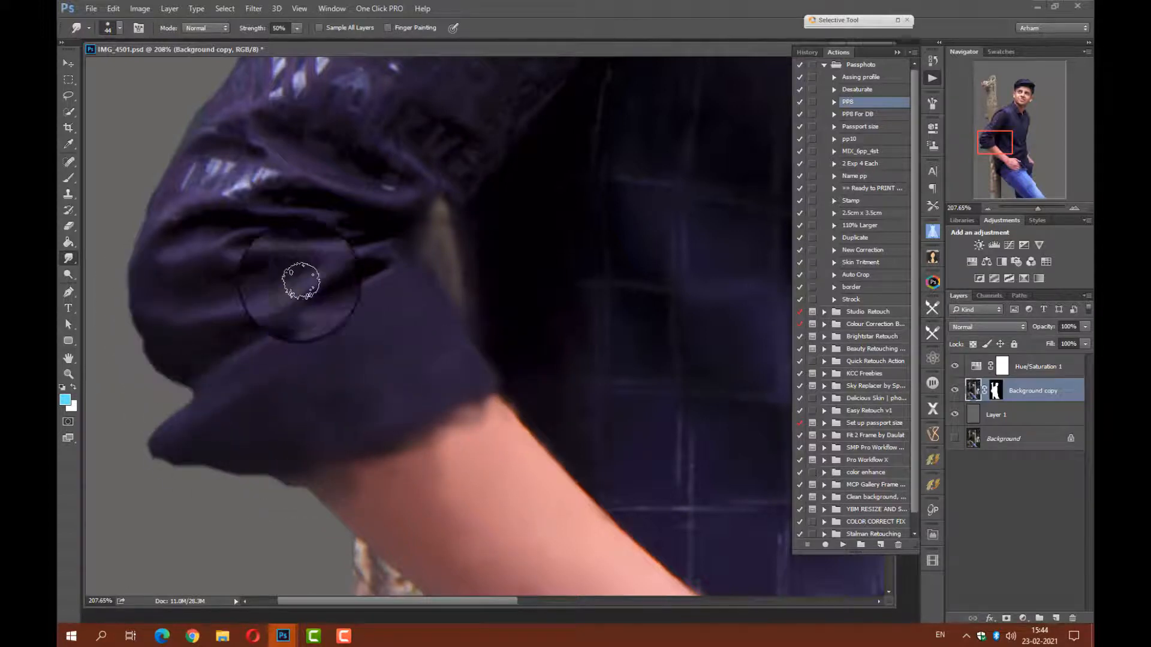
Smudge the wrinkles and pale highlights on the sleeve above the cuff and up the arm.
mouse_move(324, 267)
left_mouse_down()
mouse_move(244, 303)
mouse_move(125, 292)
mouse_move(225, 155)
mouse_move(277, 209)
mouse_move(251, 250)
mouse_move(306, 293)
mouse_move(318, 278)
left_mouse_up()
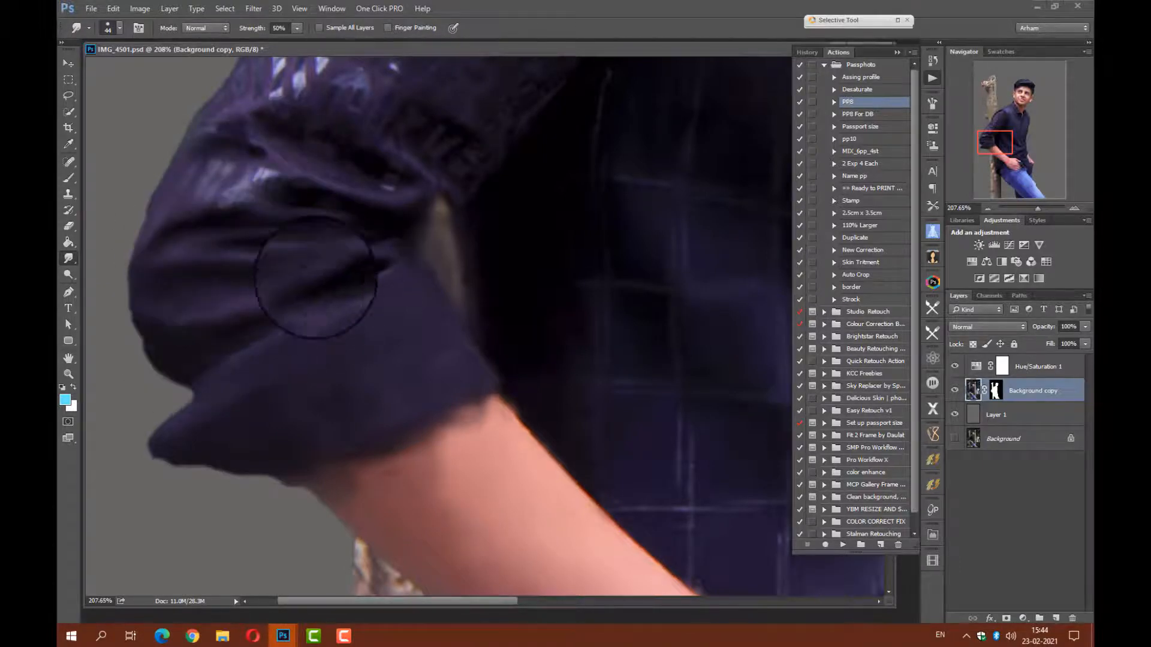
left_click_drag(322, 236, 318, 485)
mouse_move(251, 433)
left_mouse_down()
mouse_move(205, 437)
mouse_move(278, 278)
mouse_move(363, 326)
mouse_move(417, 401)
mouse_move(350, 394)
mouse_move(318, 354)
mouse_move(308, 200)
mouse_move(358, 132)
mouse_move(404, 200)
mouse_move(355, 210)
mouse_move(398, 288)
mouse_move(408, 205)
mouse_move(447, 178)
mouse_move(419, 240)
mouse_move(248, 421)
left_mouse_up()
mouse_move(390, 260)
left_mouse_down()
mouse_move(314, 178)
mouse_move(257, 244)
mouse_move(365, 312)
mouse_move(321, 249)
mouse_move(290, 354)
left_mouse_up()
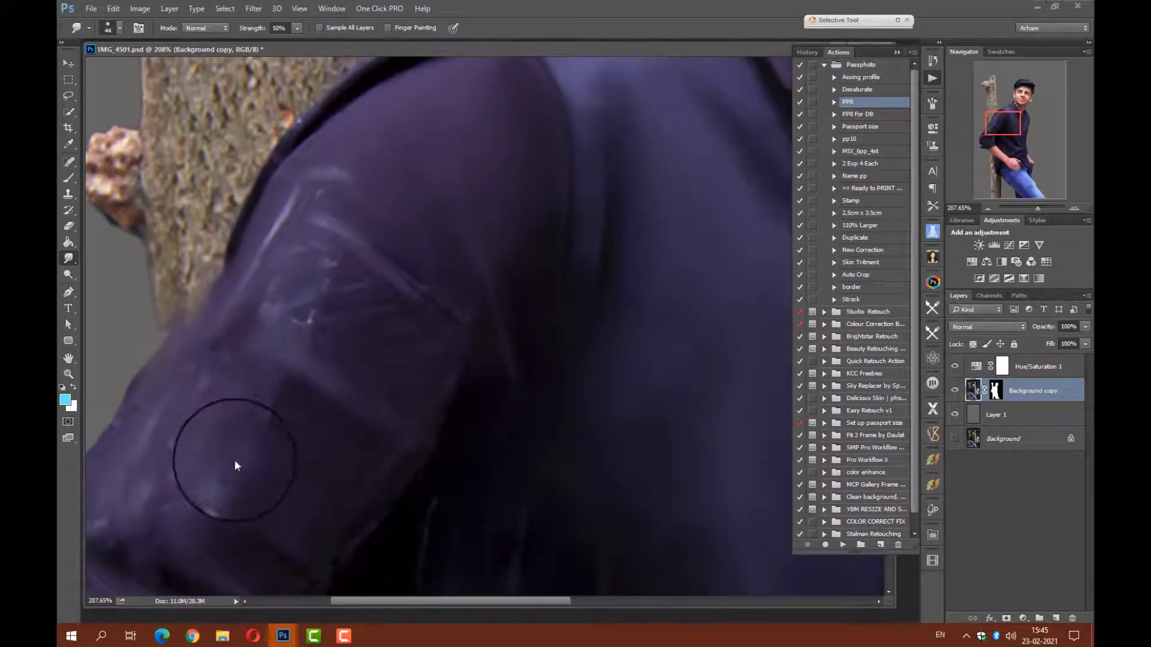
Choose the 490 brush preset for the Smudge tool, set its size to 96 px, and smudge the tree trunk's bark.
left_click_drag(307, 200, 455, 436)
mouse_move(321, 368)
left_mouse_down()
mouse_move(334, 514)
mouse_move(488, 236)
mouse_move(488, 141)
mouse_move(316, 313)
mouse_move(344, 257)
mouse_move(348, 330)
left_mouse_up()
right_click(345, 330)
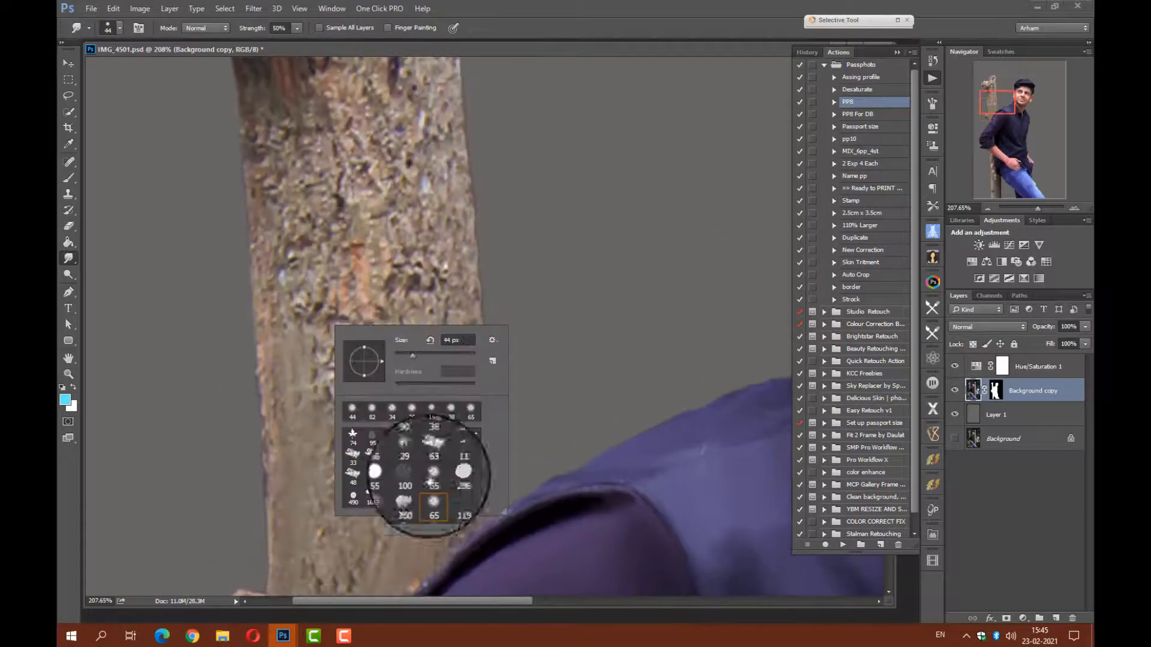
scroll(406, 487, "down", 1)
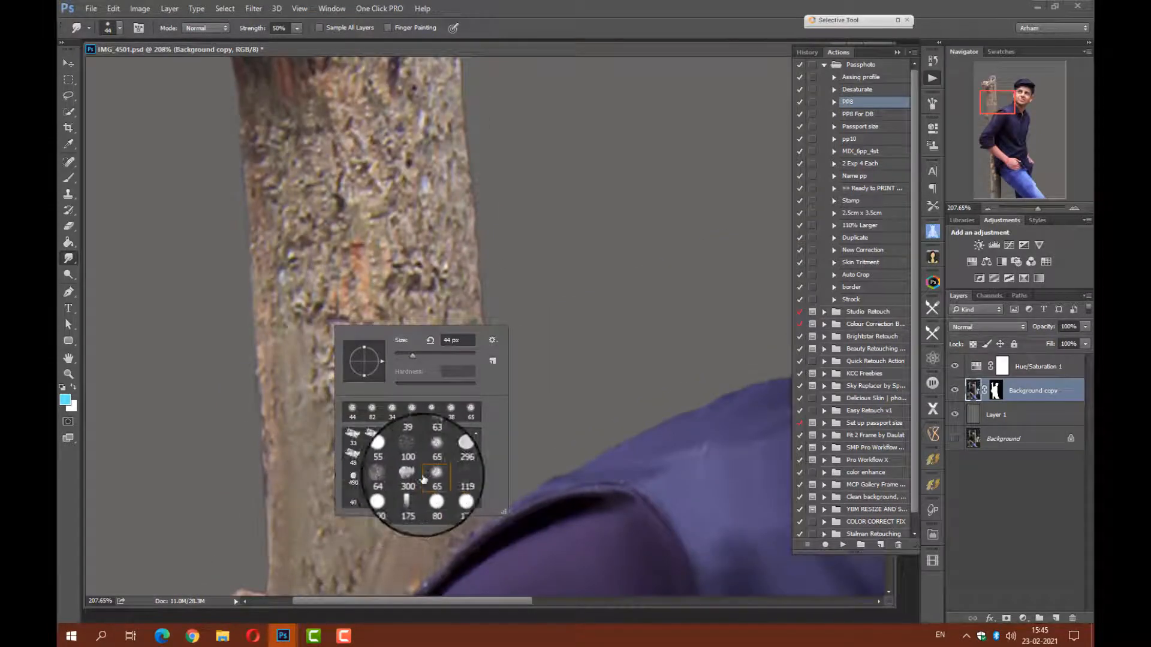
left_click(392, 477)
left_click(353, 477)
left_click_drag(434, 355, 430, 353)
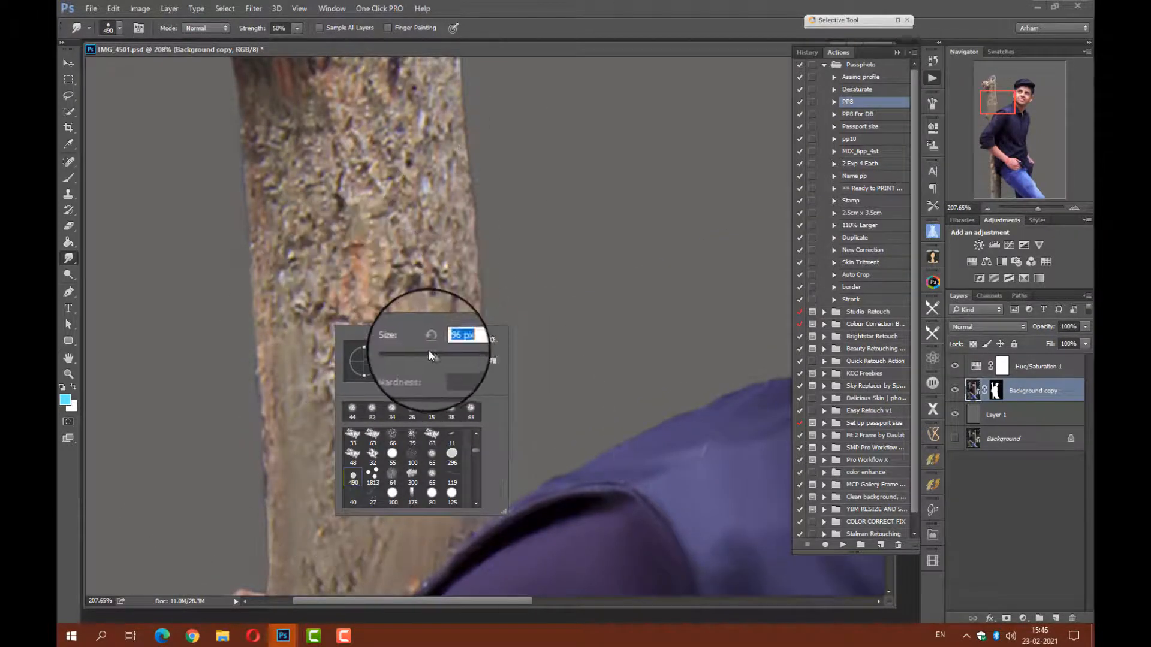
mouse_move(400, 290)
left_mouse_down()
mouse_move(396, 259)
mouse_move(383, 327)
left_mouse_up()
Switch the Smudge tool to the 65 px brush preset and smooth the rough bark along the trunk above the shoulder.
right_click(393, 312)
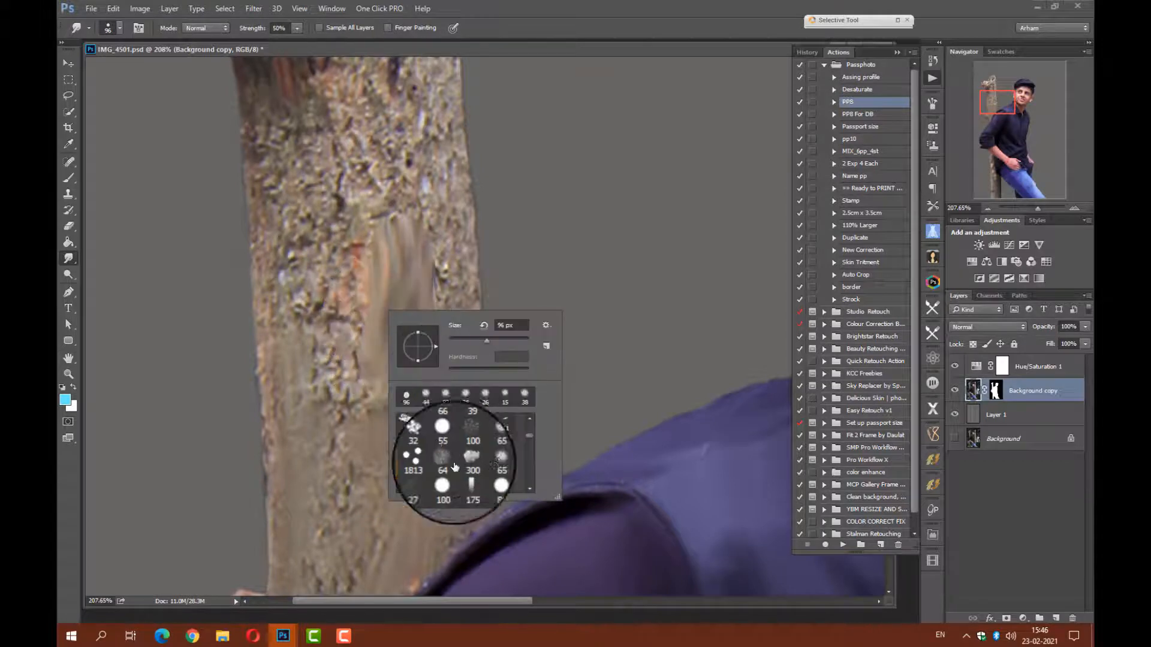
left_click(482, 463)
mouse_move(353, 378)
left_mouse_down()
mouse_move(347, 393)
mouse_move(288, 331)
mouse_move(339, 165)
mouse_move(276, 205)
mouse_move(360, 295)
mouse_move(431, 143)
mouse_move(407, 137)
mouse_move(349, 382)
mouse_move(365, 414)
mouse_move(441, 328)
left_mouse_up()
left_click_drag(421, 159, 445, 450)
mouse_move(371, 273)
left_mouse_down()
mouse_move(424, 244)
mouse_move(431, 133)
left_mouse_up()
Smooth the bark of the cut branch stub and the top end of the trunk.
mouse_move(359, 354)
left_mouse_down()
mouse_move(267, 324)
mouse_move(303, 262)
mouse_move(200, 196)
mouse_move(148, 187)
mouse_move(216, 188)
left_mouse_up()
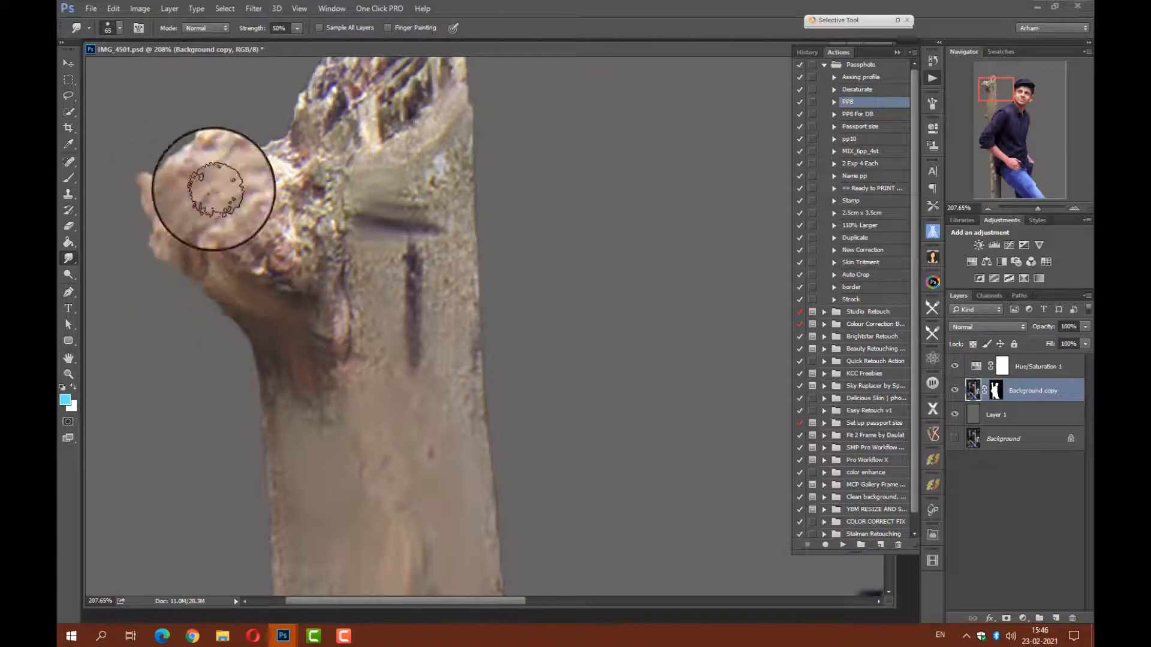
mouse_move(344, 75)
left_mouse_down()
mouse_move(309, 254)
mouse_move(357, 293)
mouse_move(281, 331)
mouse_move(411, 242)
mouse_move(254, 329)
left_mouse_up()
left_click_drag(353, 447, 364, 286)
mouse_move(309, 342)
left_mouse_down()
mouse_move(309, 428)
mouse_move(389, 420)
mouse_move(403, 157)
left_mouse_up()
Smooth the trunk's bark behind the shoulder and on the lower section below the forearm.
left_click_drag(336, 509, 362, 93)
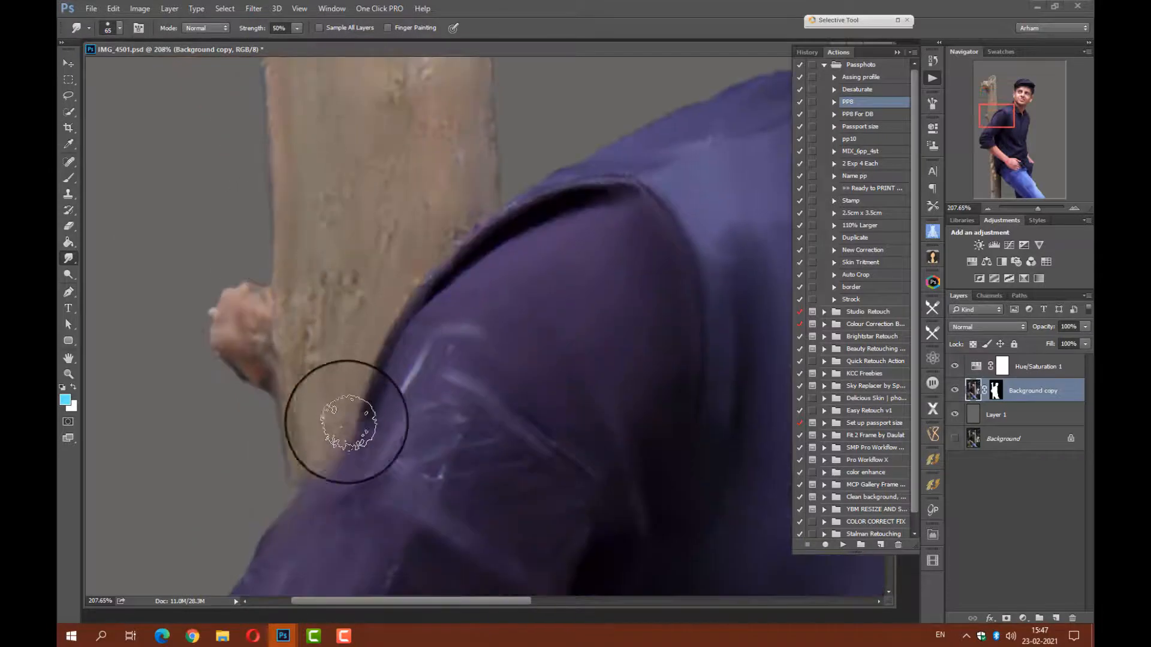
left_click_drag(365, 567, 345, 112)
mouse_move(401, 312)
left_mouse_down()
mouse_move(395, 400)
mouse_move(464, 536)
mouse_move(414, 551)
mouse_move(392, 579)
mouse_move(463, 587)
mouse_move(382, 463)
mouse_move(401, 302)
mouse_move(455, 526)
mouse_move(522, 410)
mouse_move(478, 490)
left_mouse_up()
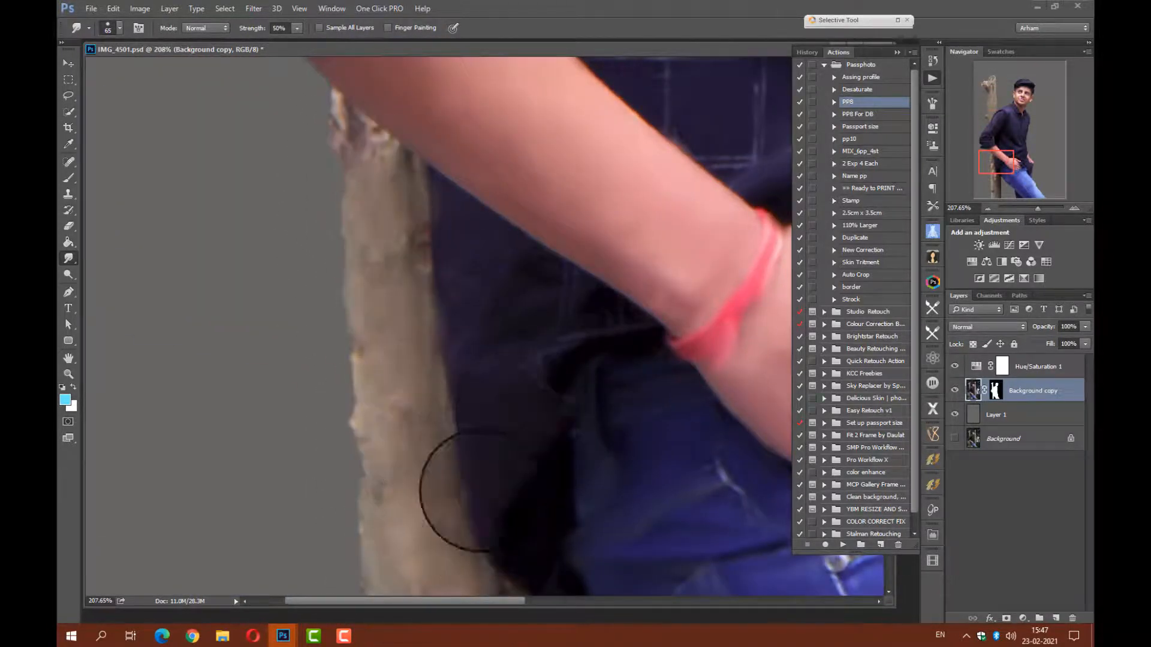
Smooth the bark on the lowest section of the tree trunk beside the jeans with the Smudge tool.
mouse_move(511, 290)
left_mouse_down()
mouse_move(568, 406)
mouse_move(437, 206)
mouse_move(396, 172)
mouse_move(419, 536)
mouse_move(355, 237)
left_mouse_up()
mouse_move(330, 562)
left_mouse_down()
mouse_move(467, 523)
mouse_move(462, 373)
mouse_move(374, 431)
mouse_move(406, 462)
mouse_move(394, 245)
left_mouse_up()
mouse_move(391, 382)
left_mouse_down()
mouse_move(350, 435)
mouse_move(403, 379)
left_mouse_up()
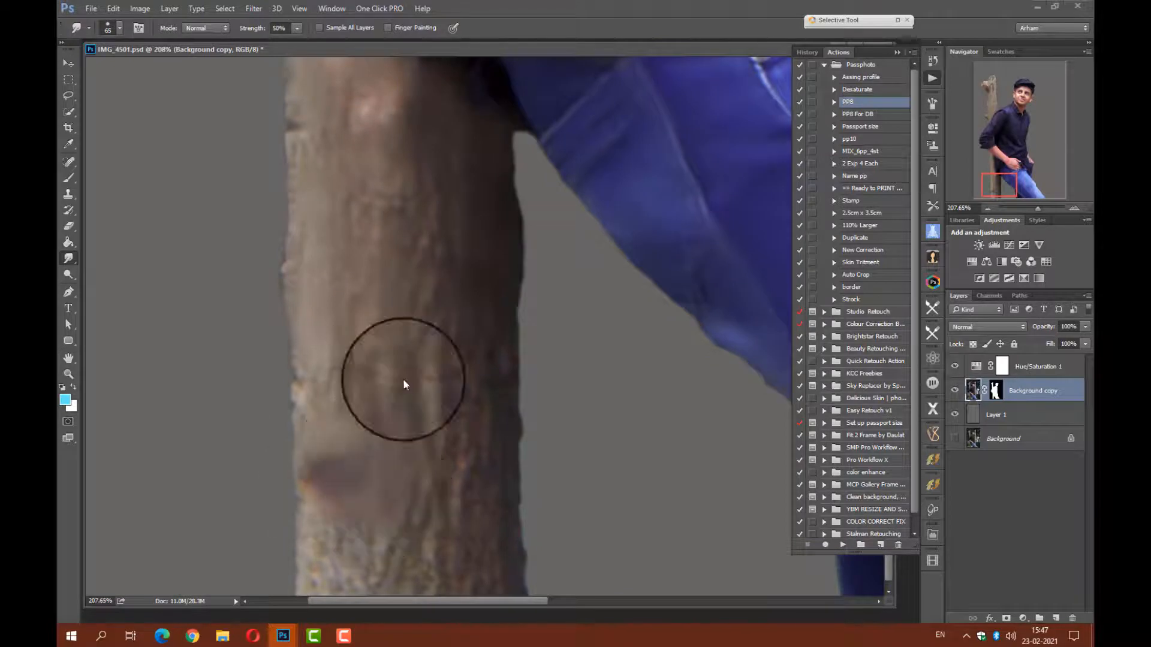
mouse_move(430, 211)
left_mouse_down()
mouse_move(441, 279)
mouse_move(479, 368)
left_mouse_up()
left_click_drag(458, 375, 445, 170)
mouse_move(365, 579)
left_mouse_down()
mouse_move(300, 574)
mouse_move(400, 576)
mouse_move(430, 386)
left_mouse_up()
left_click_drag(515, 278, 458, 342)
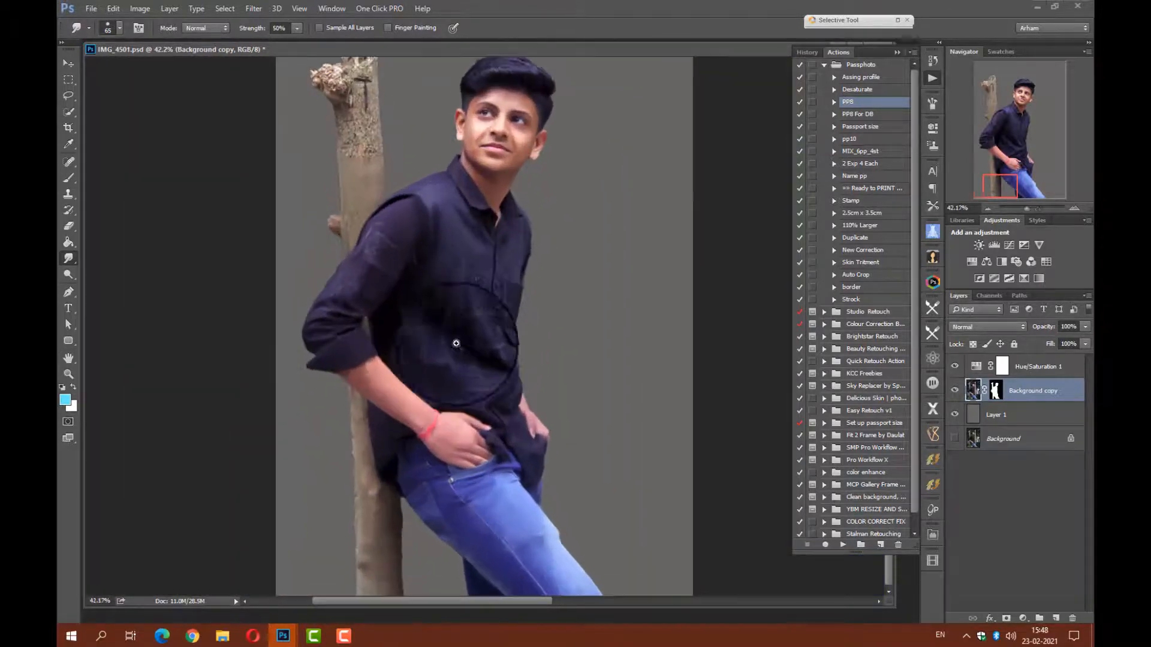
Choose the 13 px brush preset for the Smudge tool and smudge the strands of the front hair.
left_click_drag(475, 215, 501, 275)
mouse_move(499, 165)
left_mouse_down()
mouse_move(575, 378)
mouse_move(590, 374)
left_mouse_up()
left_click_drag(528, 268, 459, 290)
right_click(419, 301)
left_click(488, 328)
left_click(425, 293)
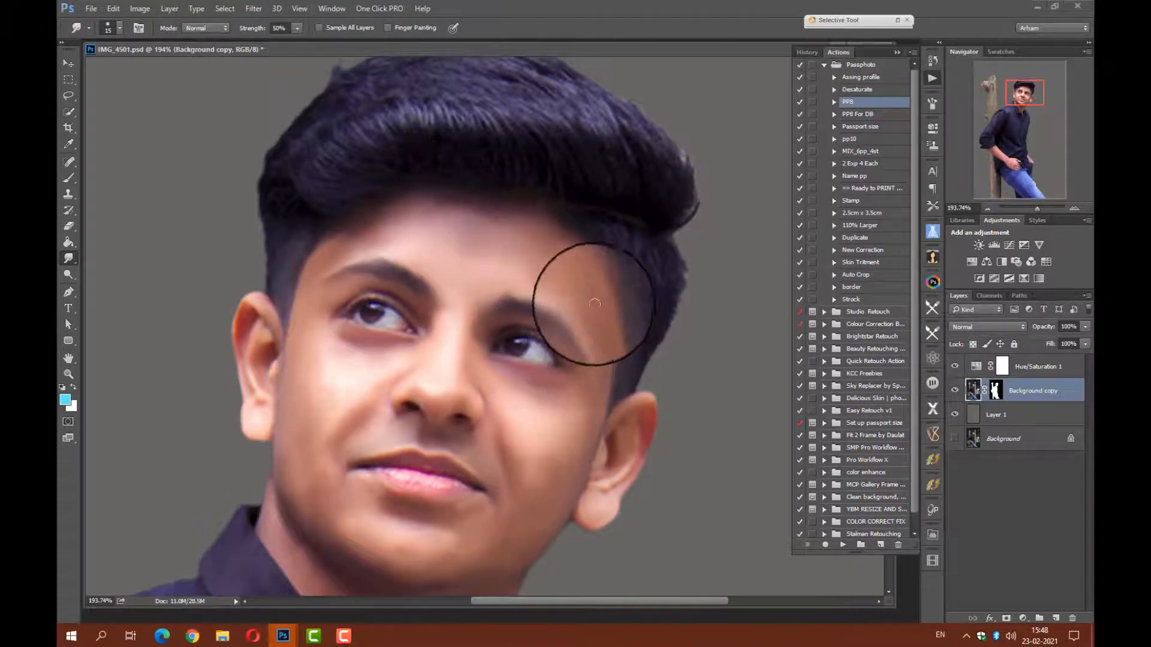
right_click(358, 273)
mouse_move(422, 302)
left_mouse_down()
mouse_move(480, 304)
mouse_move(351, 232)
mouse_move(424, 304)
left_mouse_up()
left_click(347, 124)
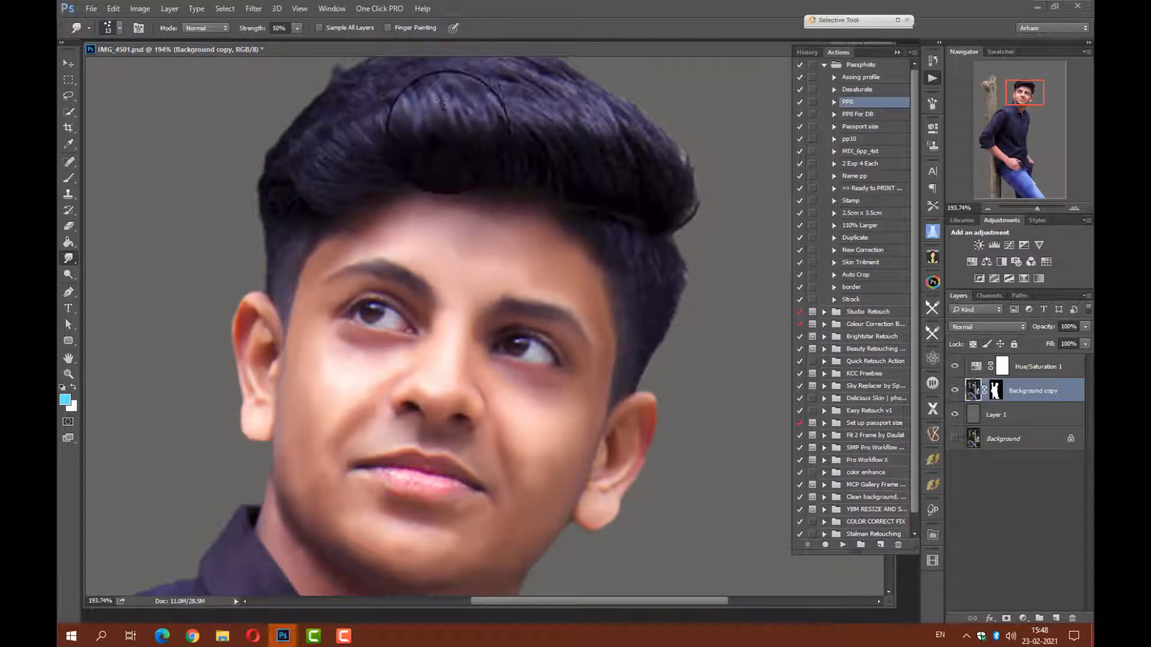
mouse_move(514, 124)
left_mouse_down()
mouse_move(517, 190)
mouse_move(543, 138)
mouse_move(546, 176)
left_mouse_up()
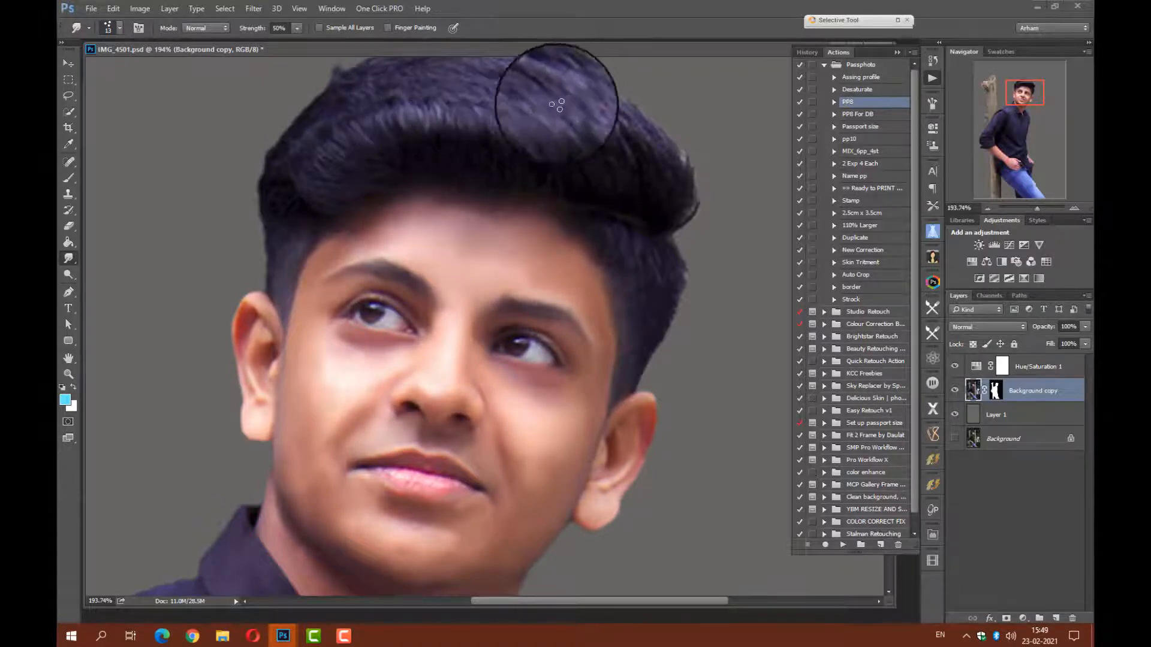
left_click_drag(575, 106, 573, 192)
Switch the Smudge tool to the 65 px brush preset and smooth the hair on the sides and crown.
right_click(593, 167)
left_click(677, 317)
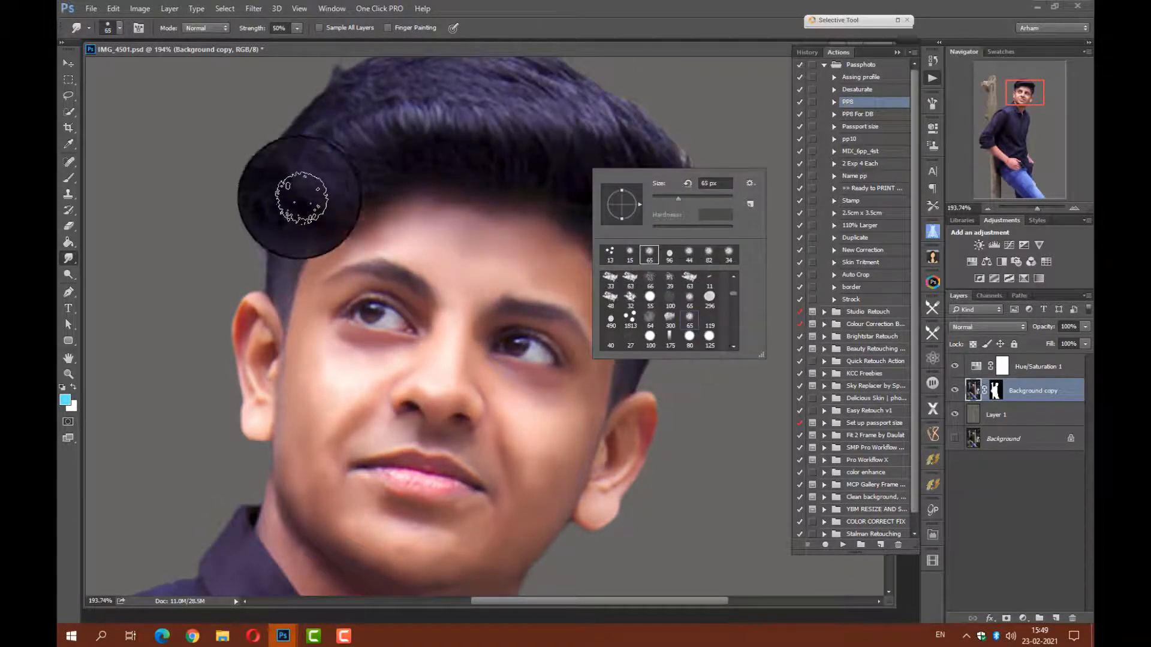
left_click(297, 200)
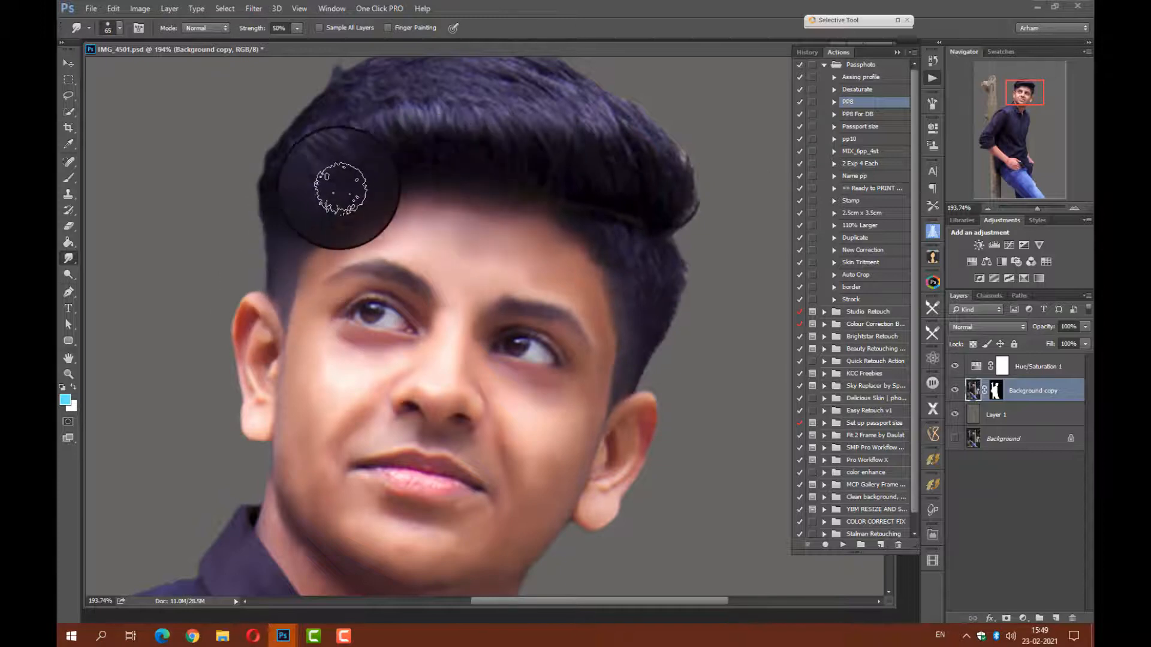
mouse_move(602, 193)
left_mouse_down()
mouse_move(657, 184)
mouse_move(667, 155)
left_mouse_up()
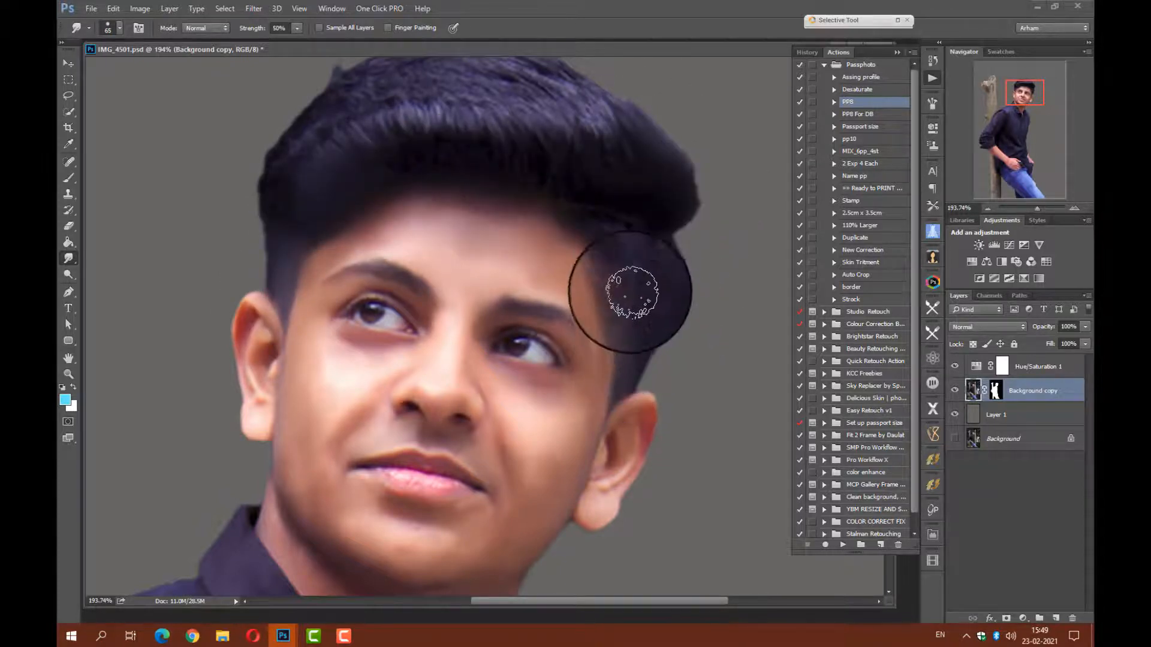
scroll(547, 160, "up", 3)
left_click_drag(534, 188, 464, 184)
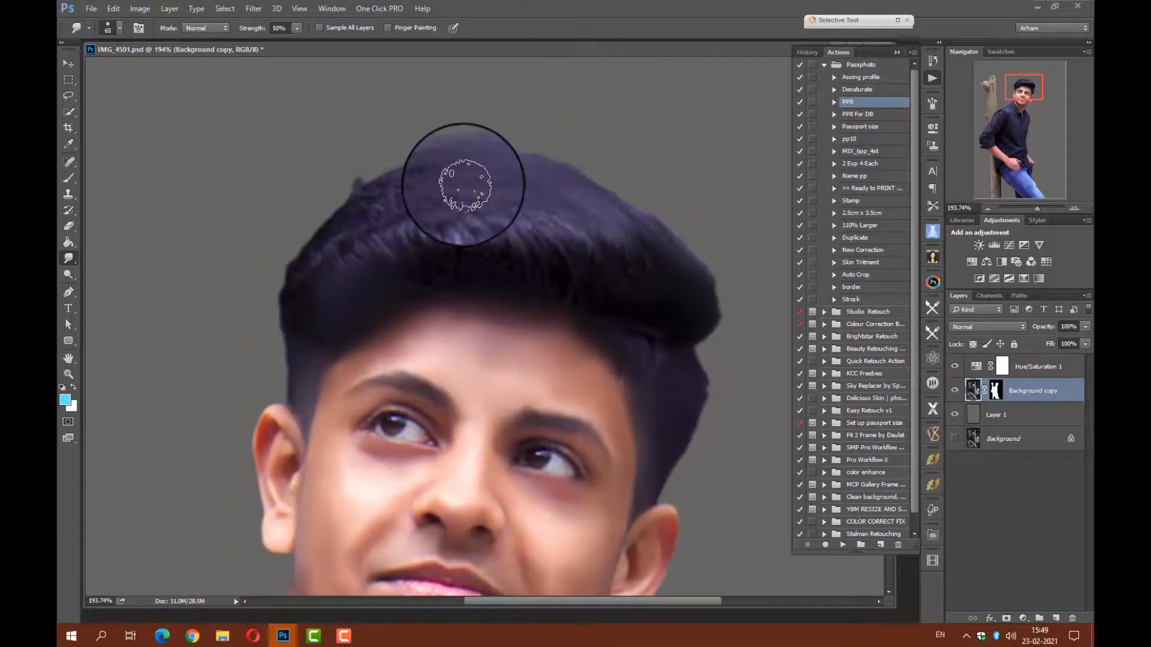
left_click_drag(516, 146, 649, 243)
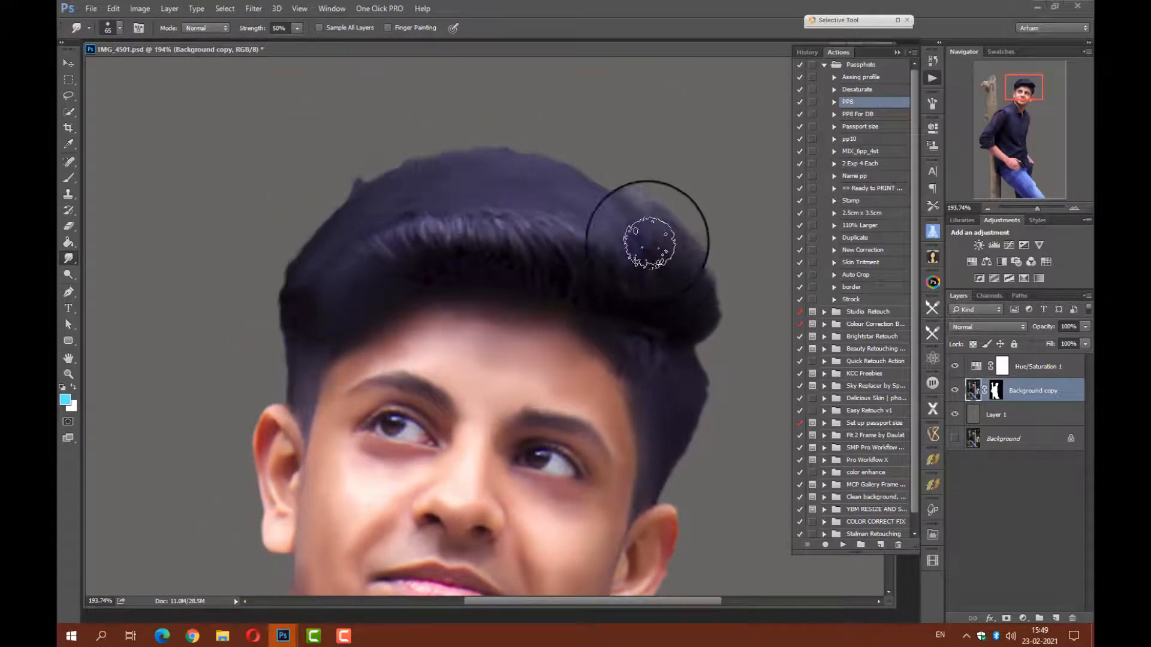
Choose the 1813 brush preset for the Smudge tool, reduce it to 7 px, and pull fine strands through the front hair.
right_click(471, 342)
left_click(454, 448)
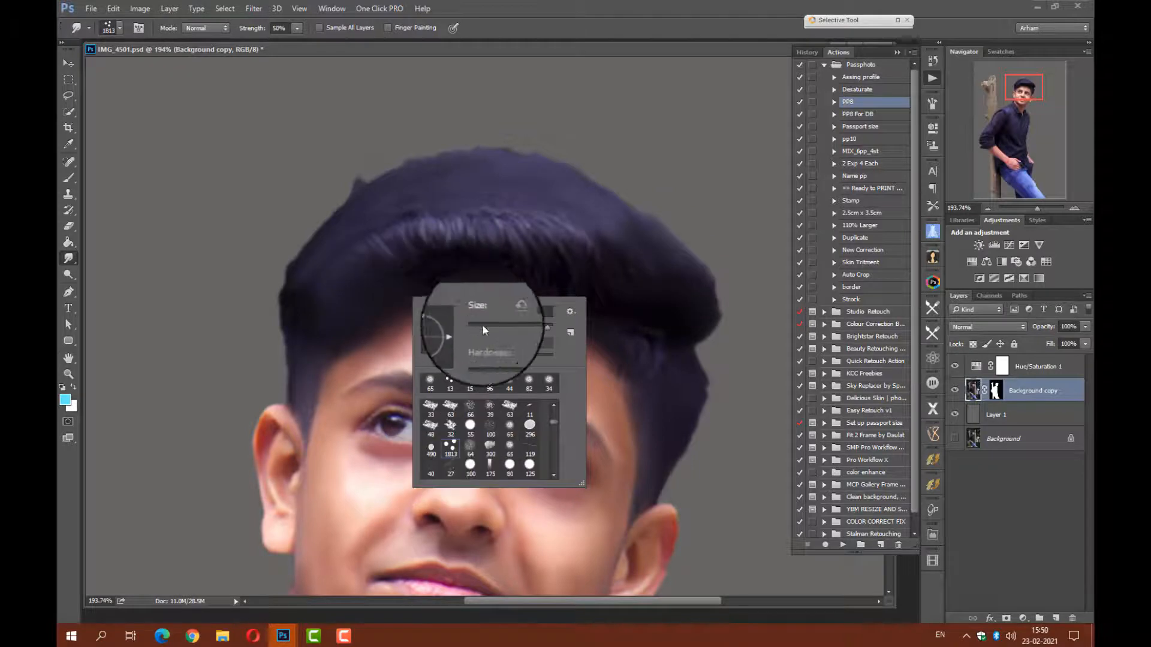
left_click_drag(481, 325, 479, 324)
left_click(381, 258)
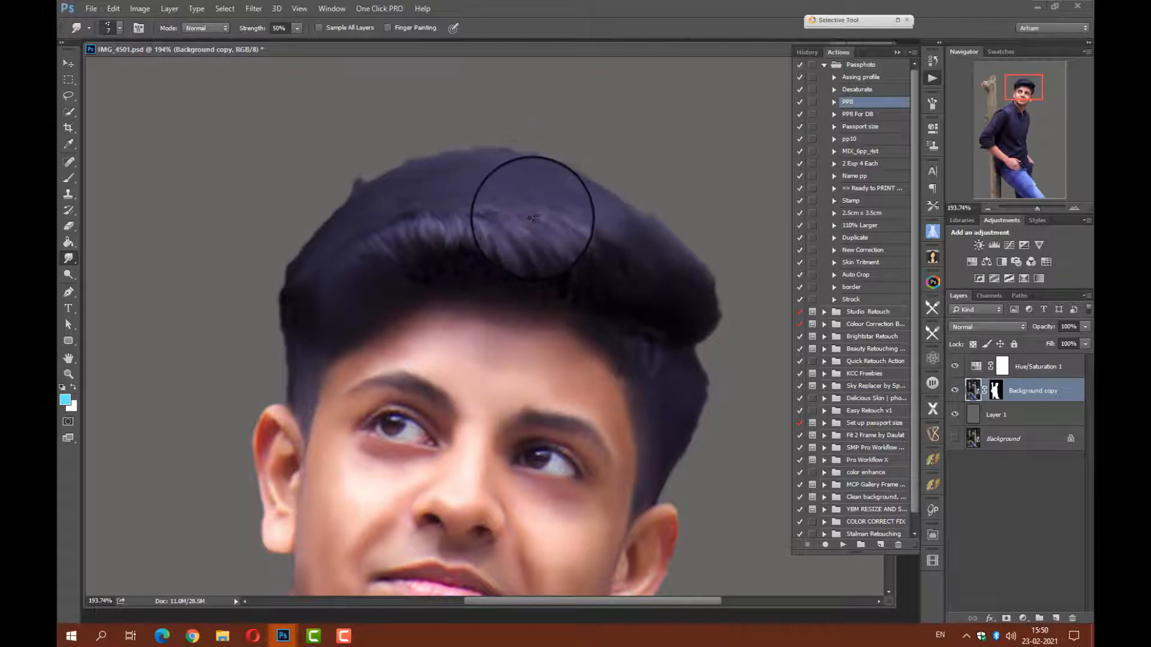
left_click_drag(533, 218, 619, 293)
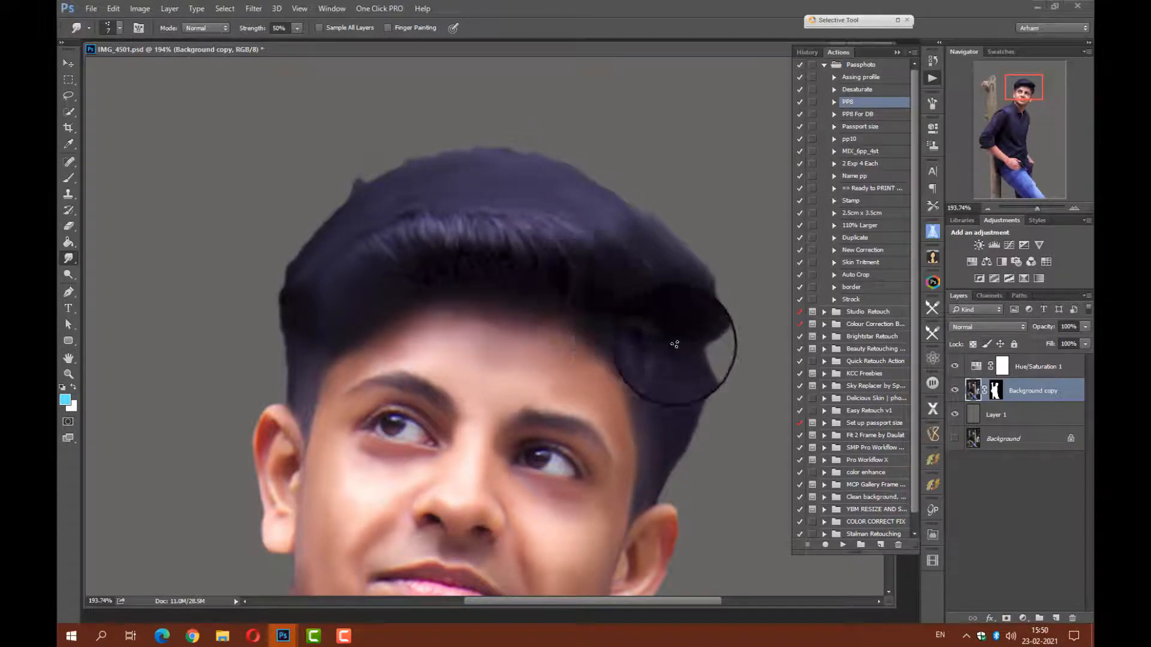
Clean up the hair's outer edge by painting on the Background copy layer's mask with a 24 px brush.
left_click(994, 390)
left_click(73, 177)
right_click(376, 188)
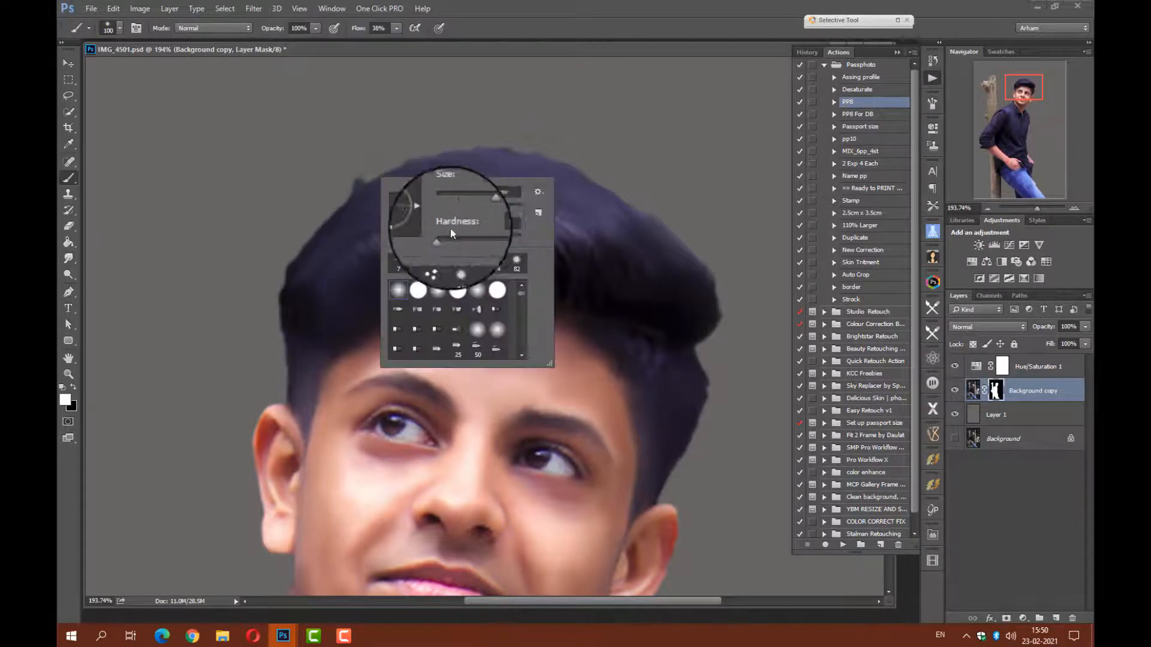
left_click(450, 206)
left_click_drag(394, 166, 341, 187)
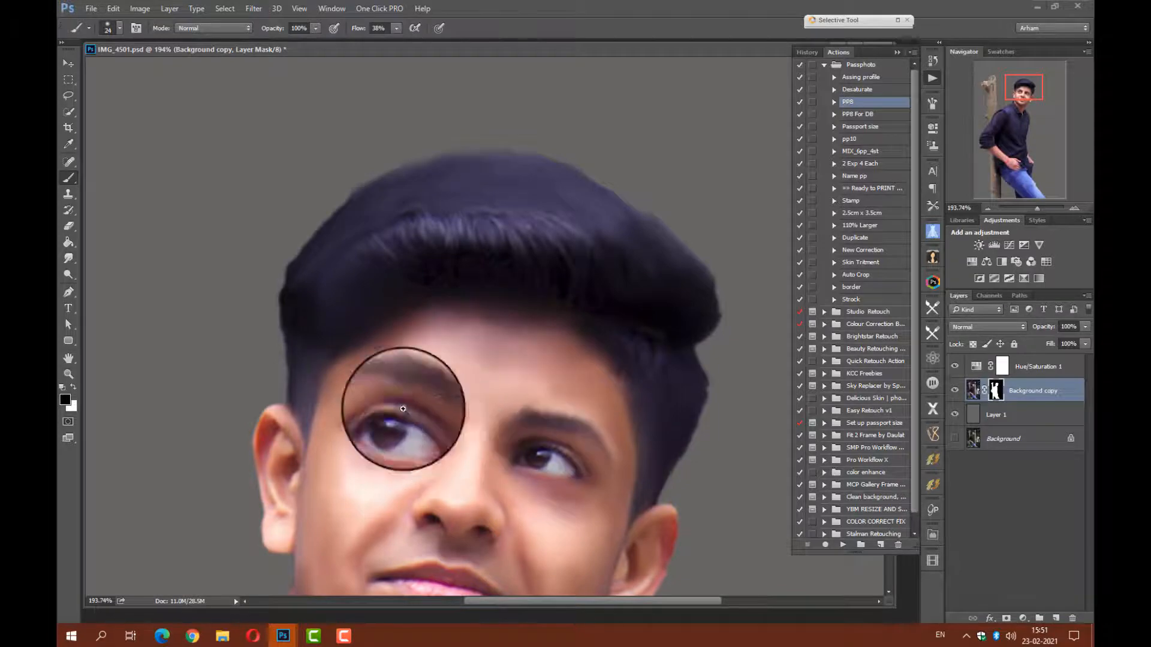
Merge the Hue/Saturation 1 and Background copy layers, and add a new empty layer above the result.
scroll(404, 411, "up", 5)
left_click_drag(407, 410, 362, 274)
left_click(1035, 372)
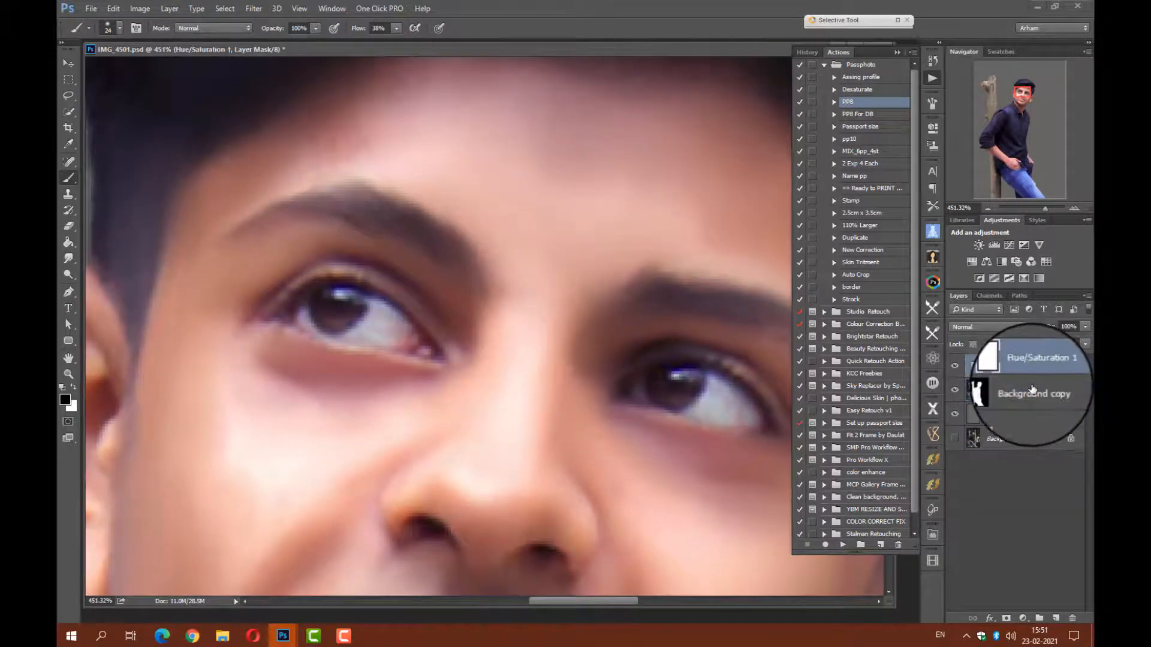
left_click(1058, 616)
Set the brush size to 7 px, paint the iris of the subject's right eye black, and add a white highlight.
right_click(359, 329)
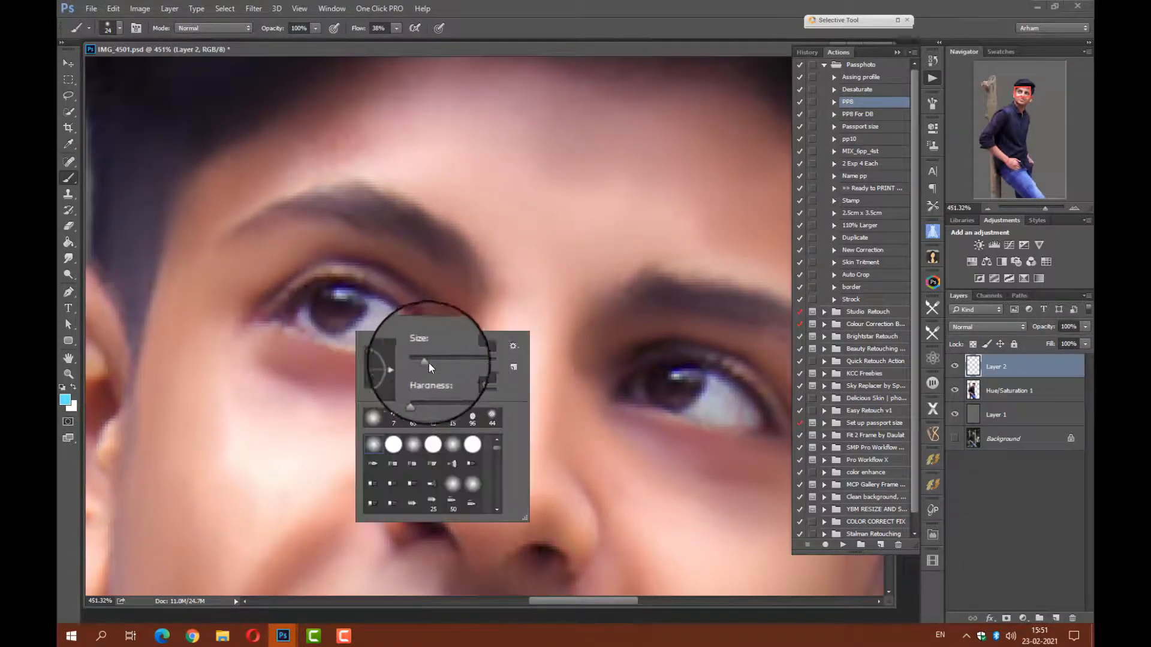
type("13")
key("Return")
right_click(384, 322)
type("7")
key("Return")
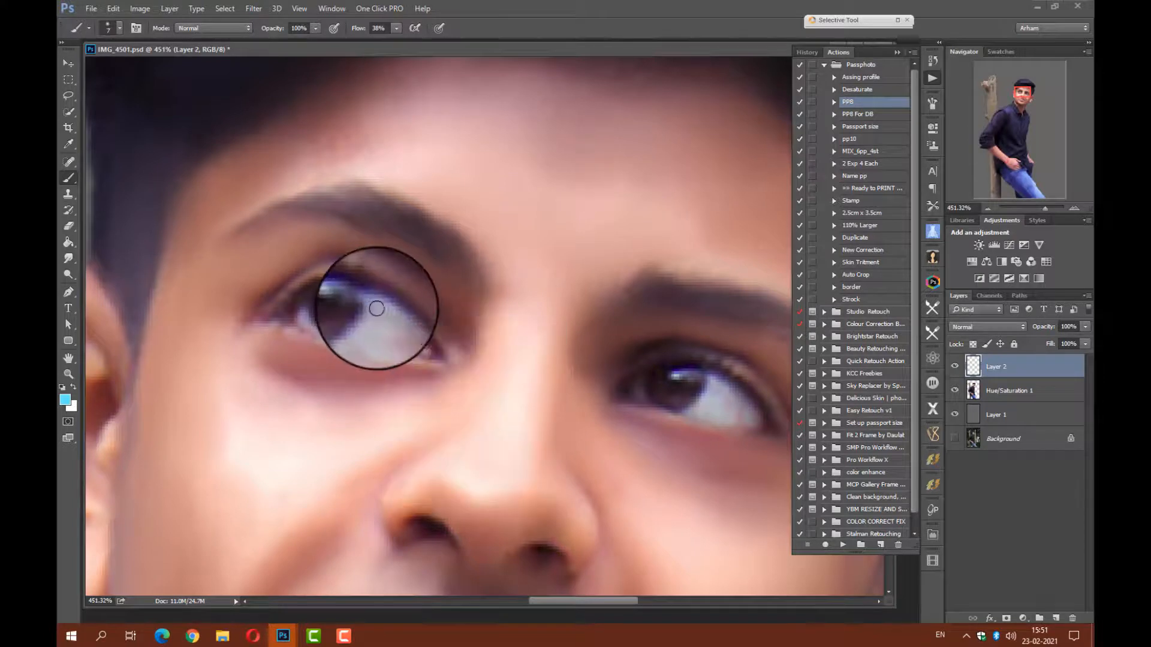
left_click(387, 324, "alt")
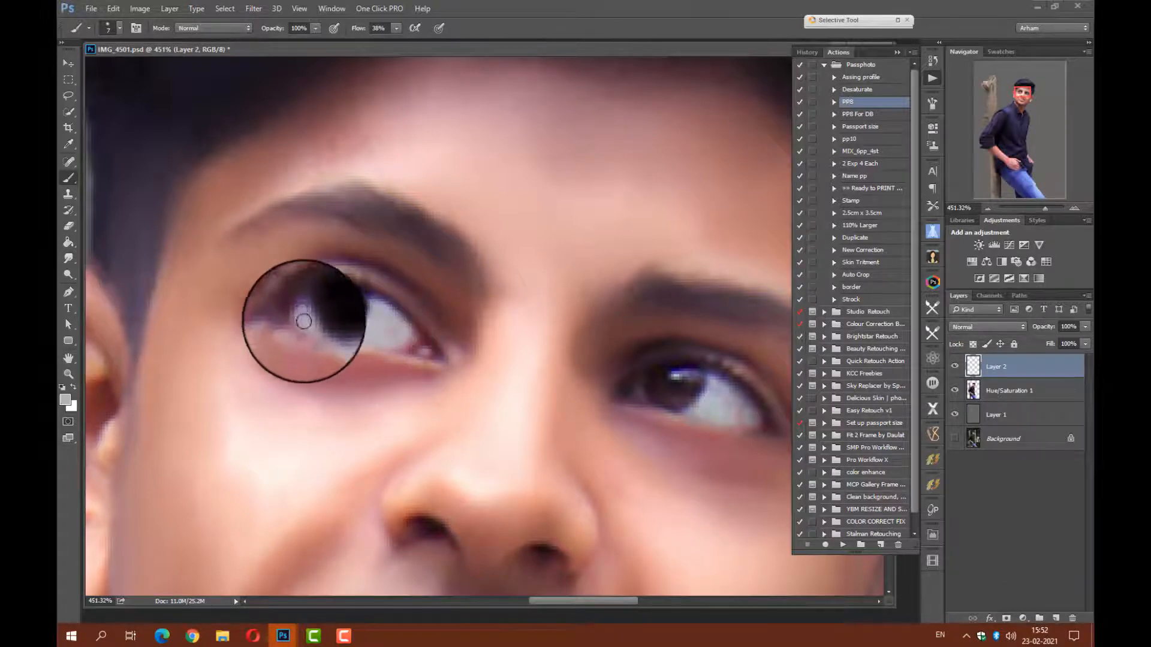
left_click(341, 297)
Pick a dark brown foreground color and paint an arc in the right eye's lower iris with a 3 px brush.
left_click(66, 401)
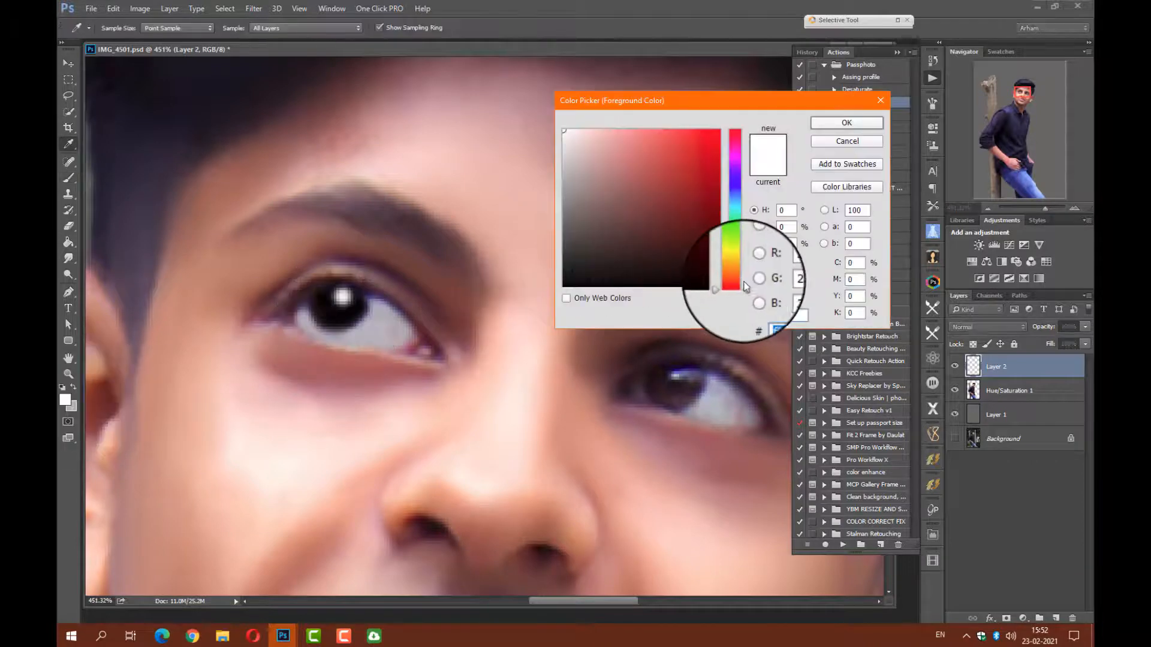
left_click(737, 271)
left_click(675, 236)
key("Return")
key("b")
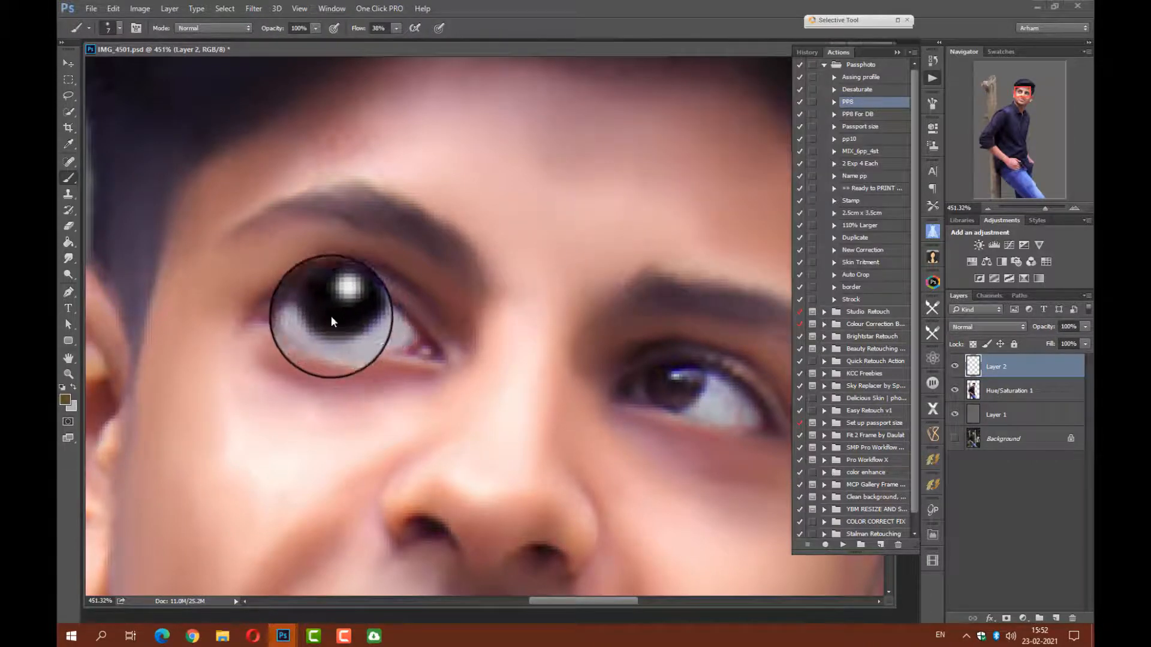
right_click(333, 316)
left_click_drag(403, 347, 400, 347)
left_click_drag(326, 313, 348, 319)
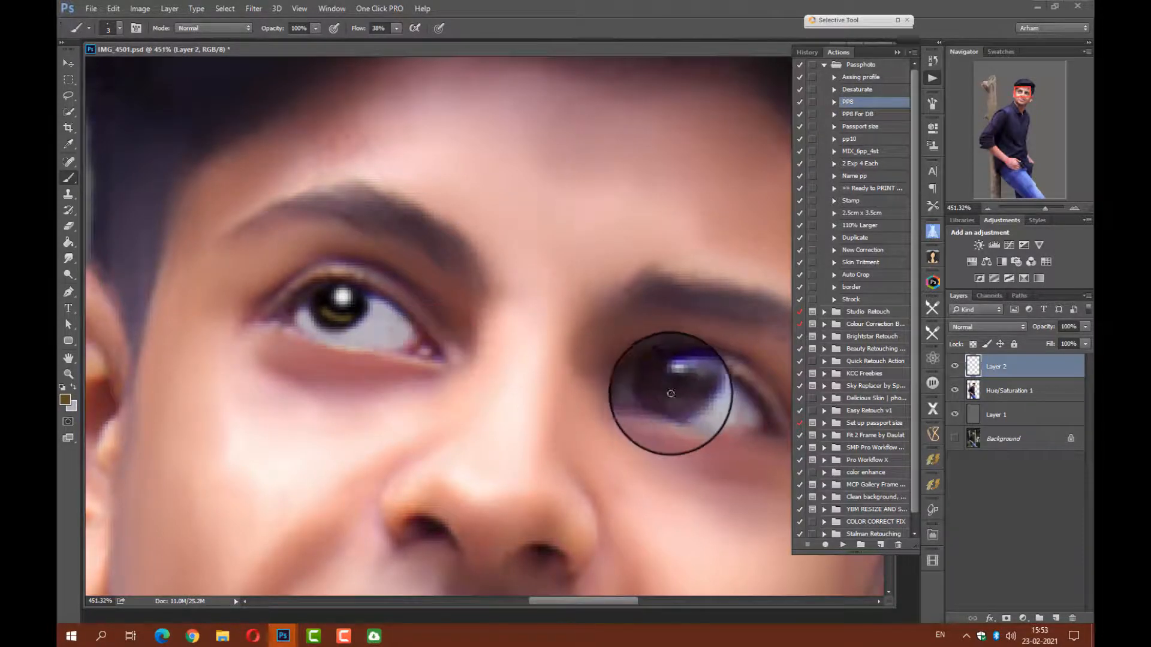
Reset the colors to default, set the brush size to 13 px, and paint the subject's left iris black.
left_click(687, 279)
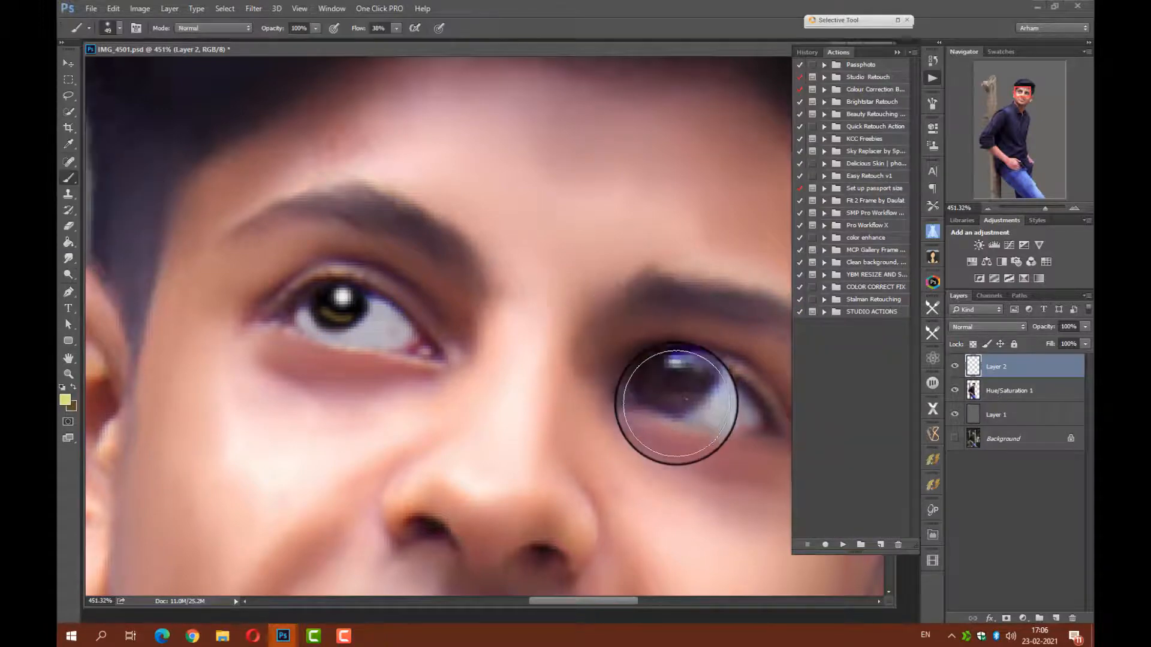
right_click(681, 400)
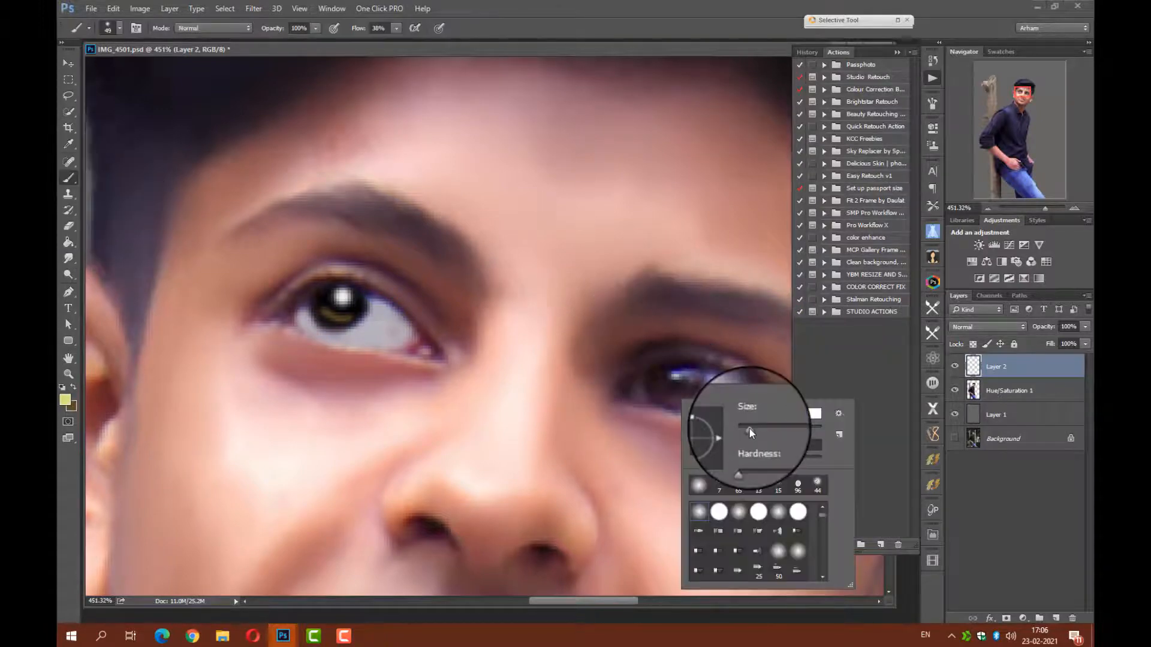
left_click_drag(749, 429, 758, 408)
left_click(62, 387)
scroll(687, 406, "down", 1)
right_click(689, 378)
mouse_move(665, 385)
left_mouse_down()
mouse_move(686, 388)
mouse_move(663, 384)
left_mouse_up()
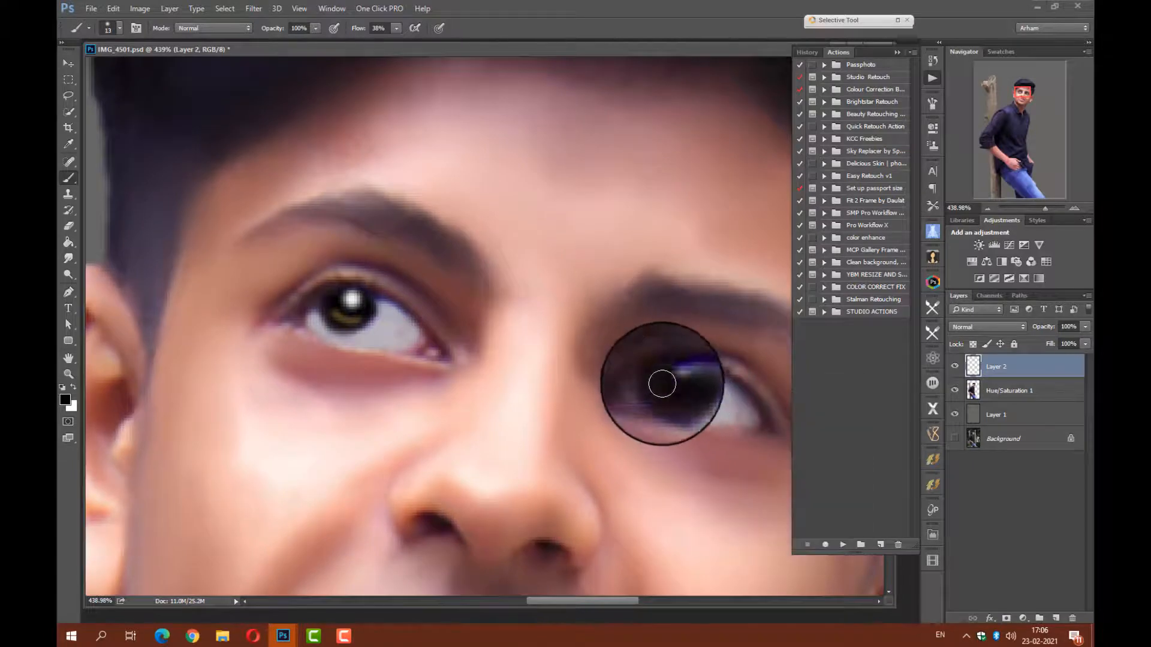
Reduce the brush size to 4 px and paint a white highlight in the left eye's iris.
right_click(684, 388)
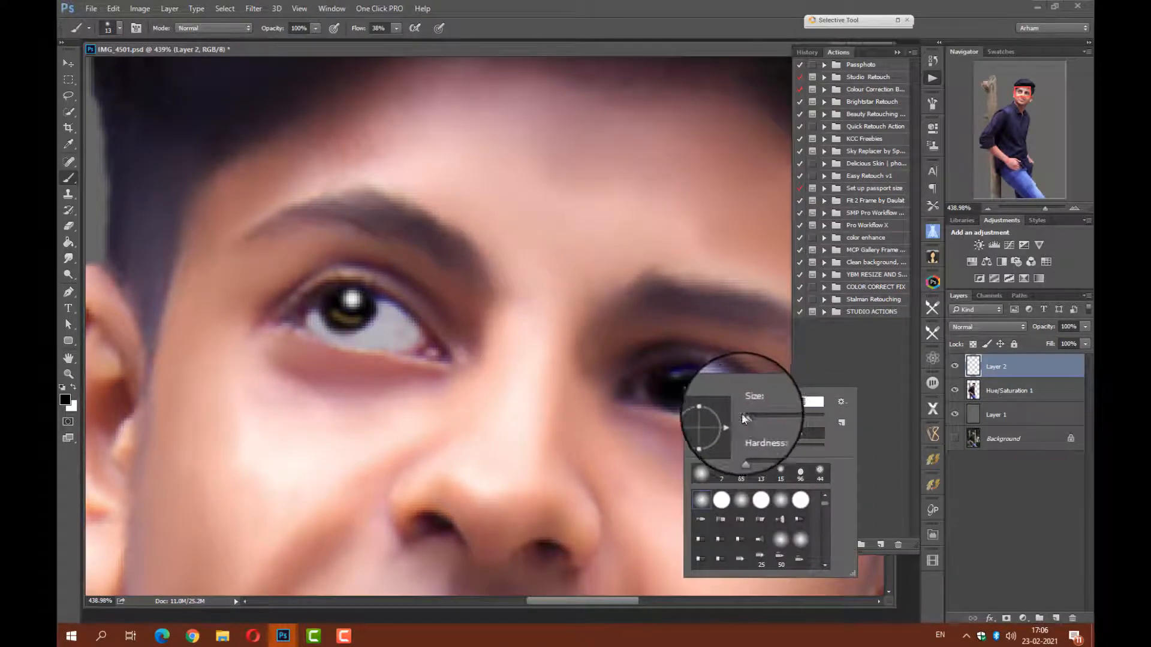
left_click_drag(742, 412, 740, 413)
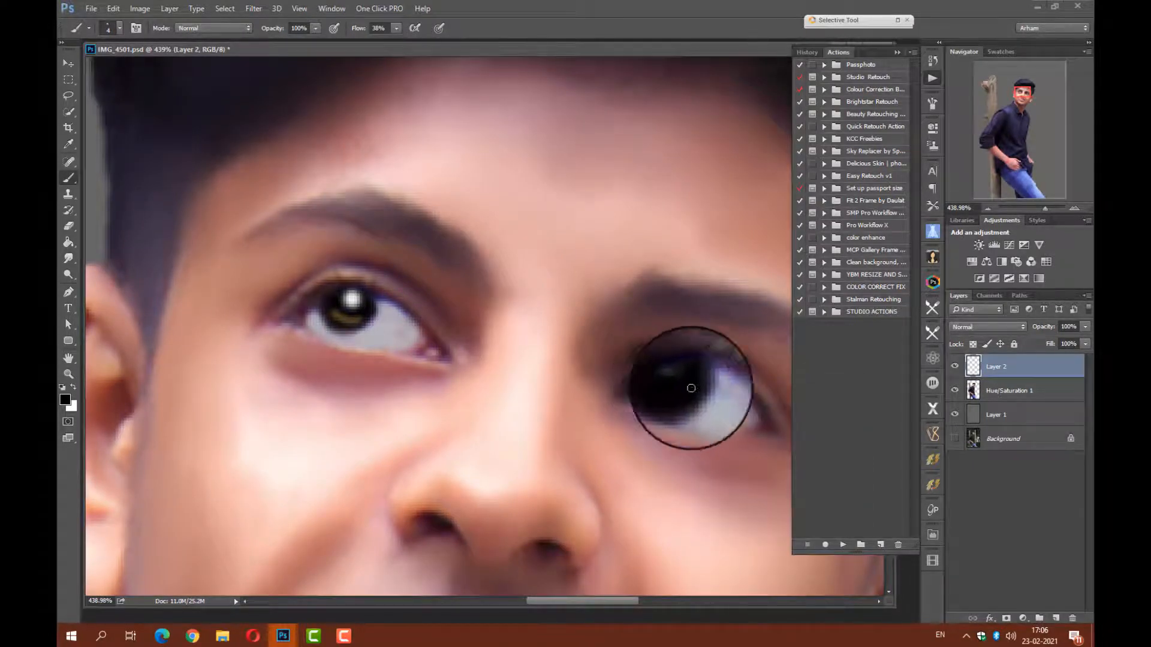
left_click(73, 387)
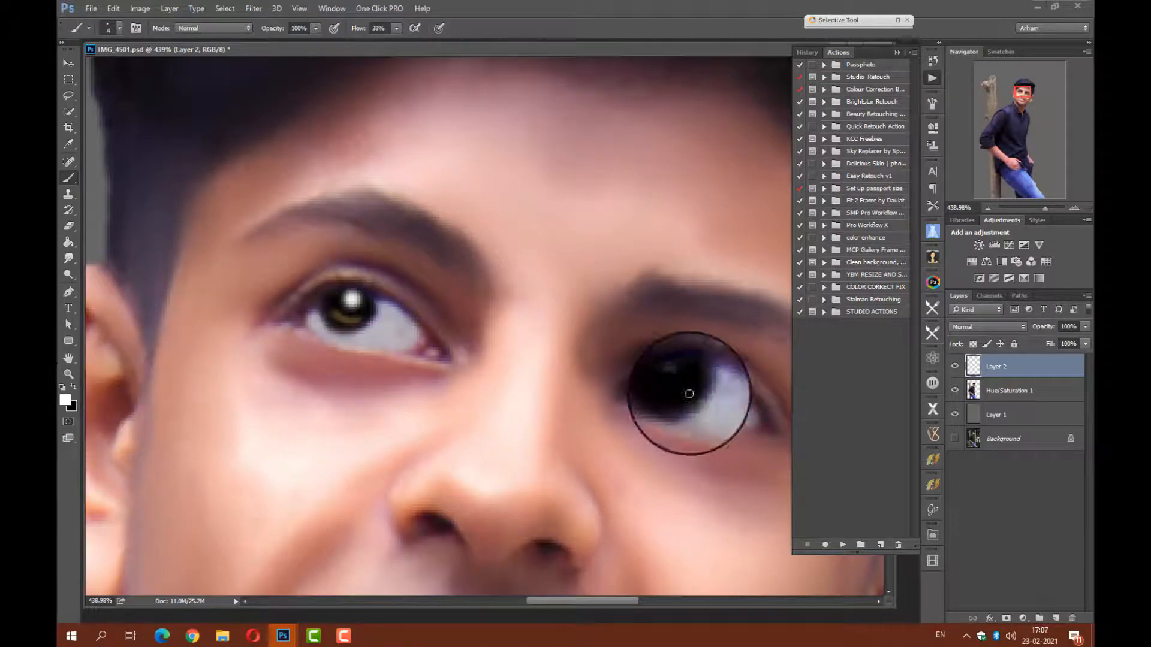
left_click(680, 379)
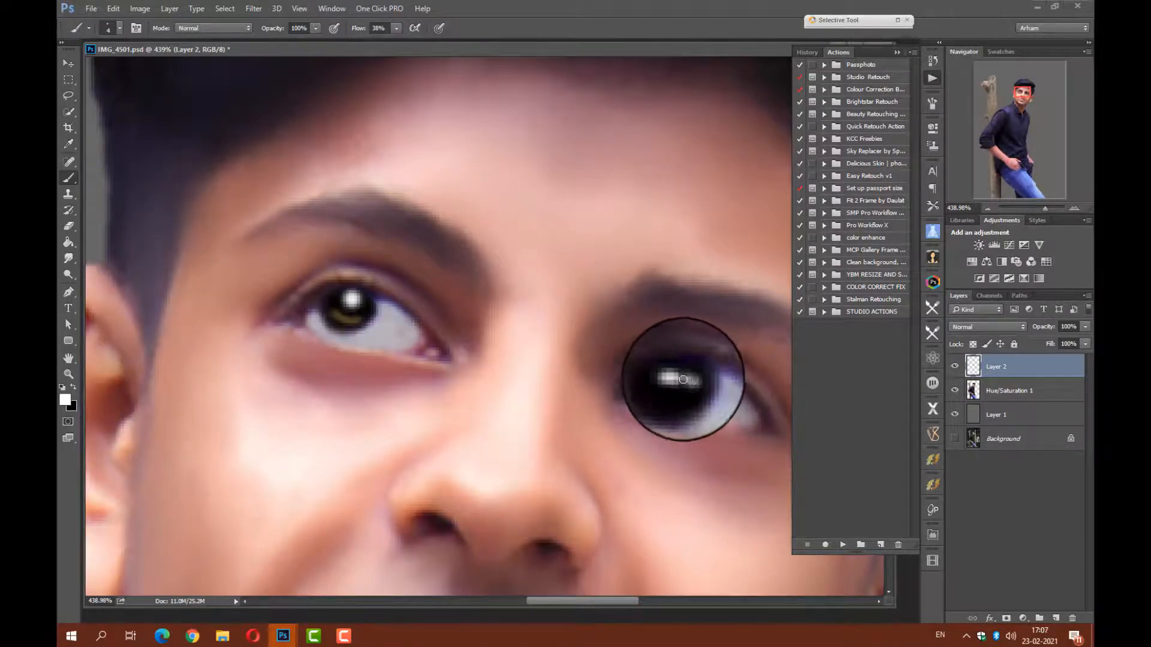
Sample brown 503b1b from the right iris as foreground color, paint the left eye's lower iris with it, and fade the stroke.
left_click(65, 400)
left_click(347, 322)
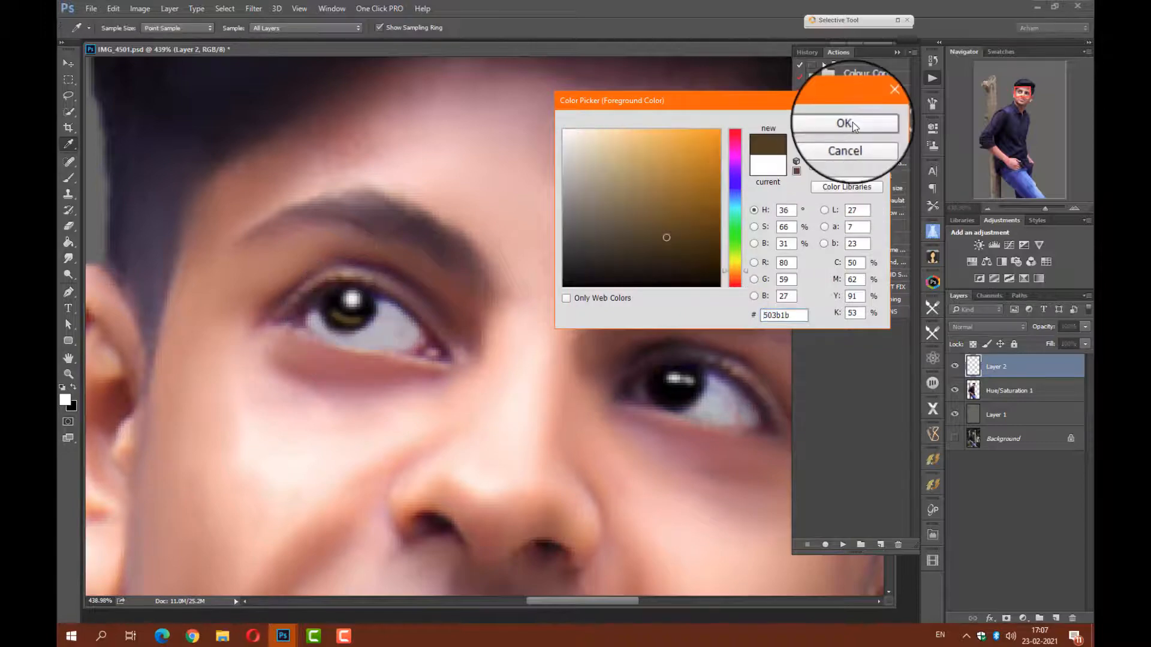
left_click(854, 125)
key("ctrl+shift+f")
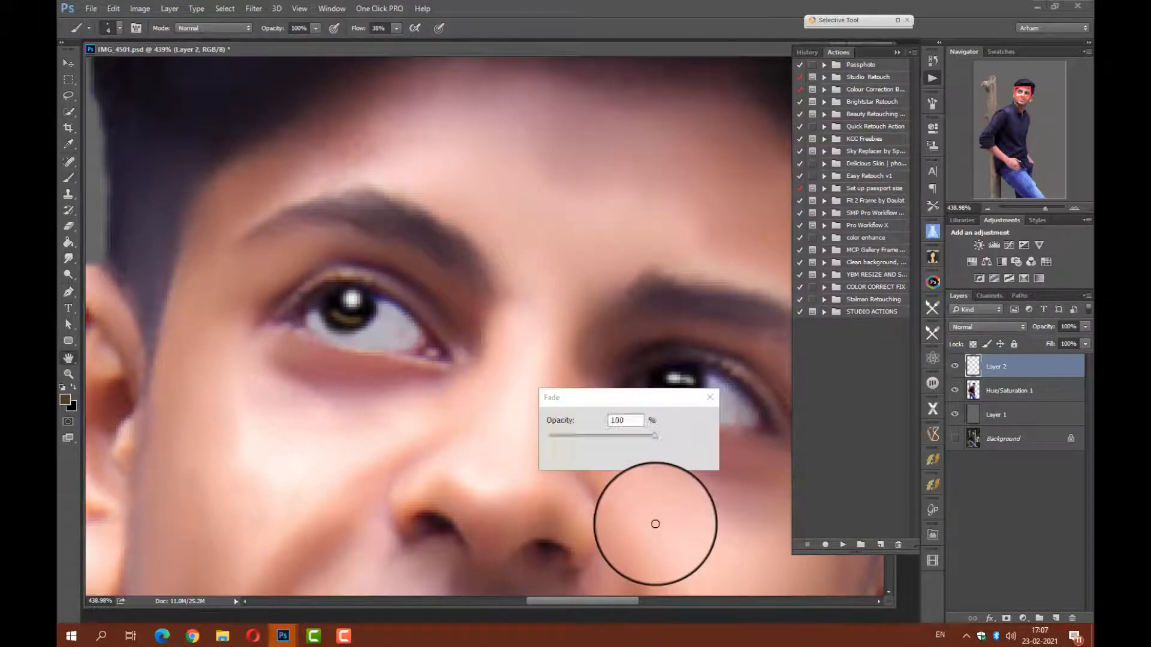
left_click(601, 440)
left_click(689, 419)
Add a new layer, paint a light grey line along the right eye's lower lid, and apply Fade to the stroke.
left_click(1059, 618)
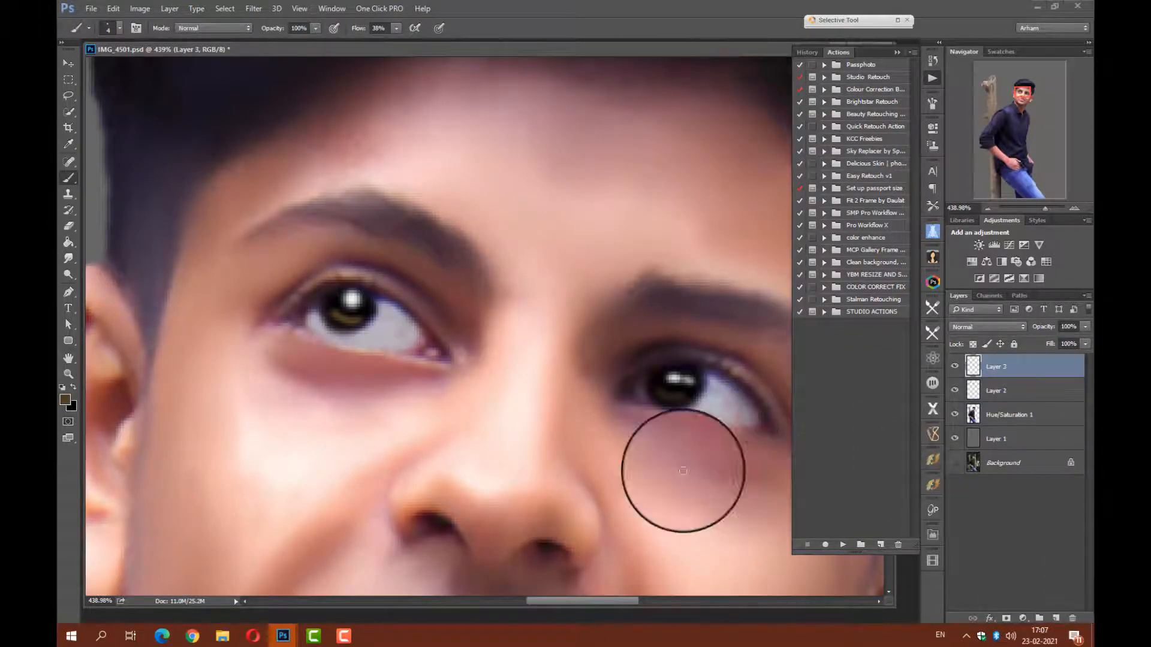
left_click(423, 368, "alt")
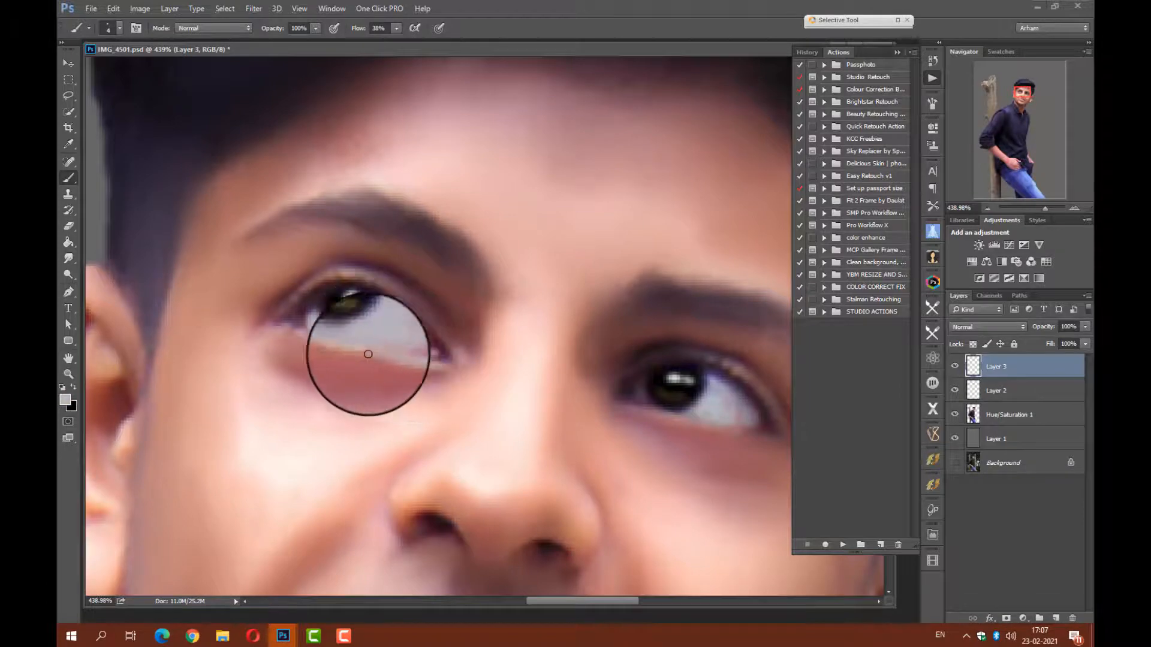
left_click_drag(325, 346, 423, 352)
key("ctrl+shift+f")
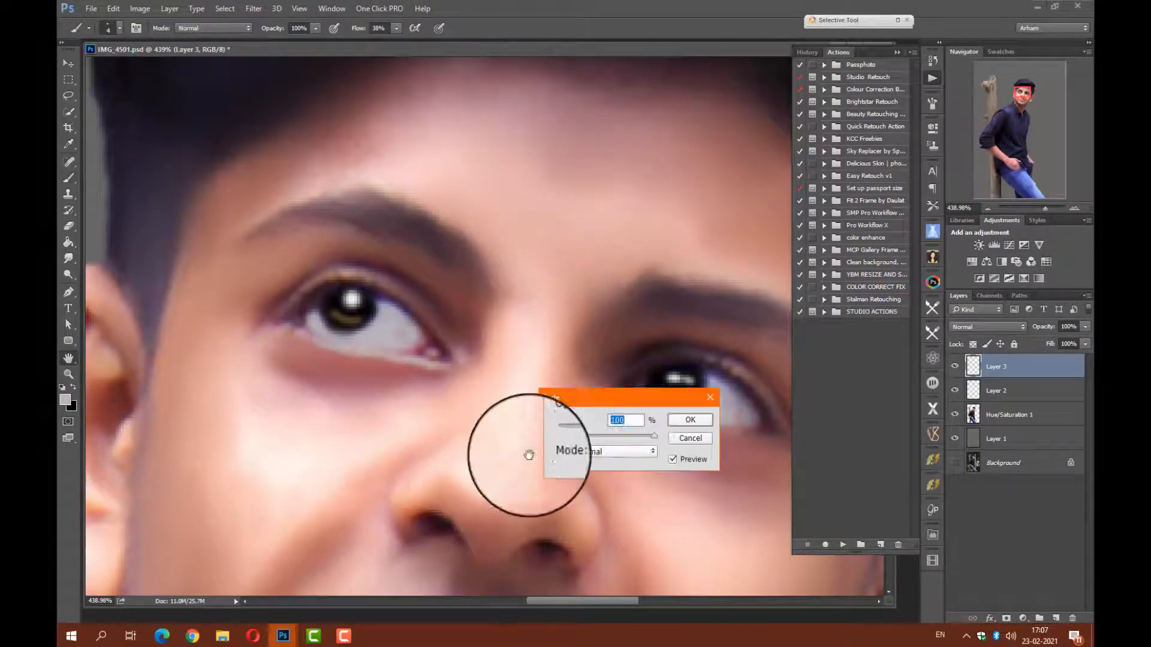
key("Return")
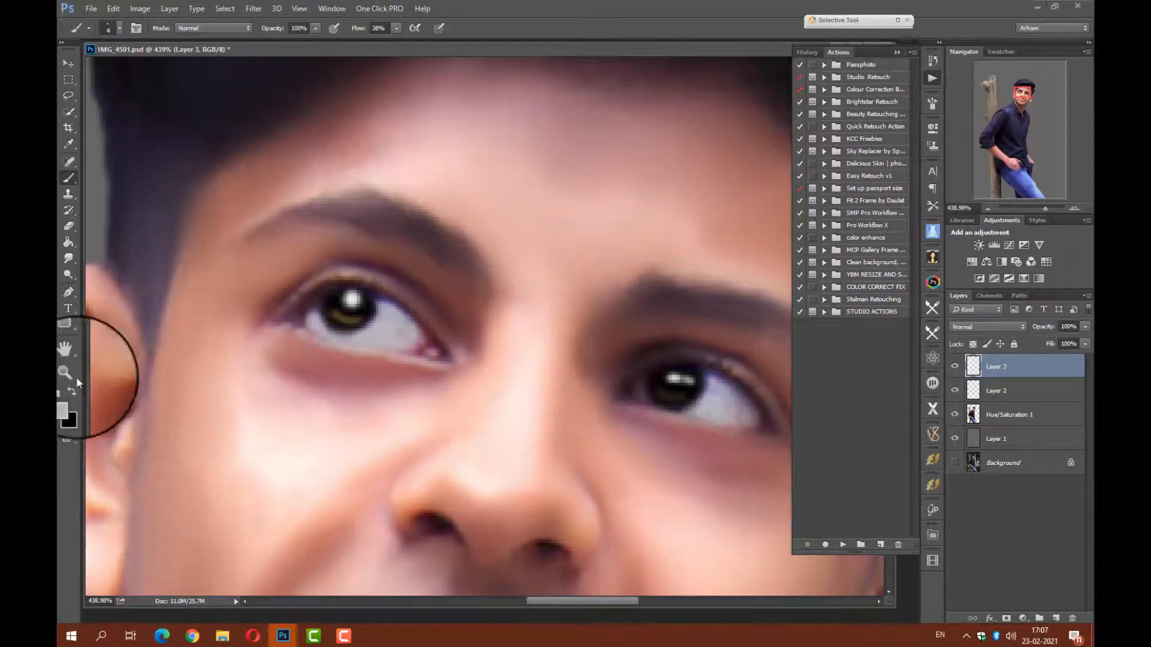
Set the foreground color to near-white f9f9f9, paint a line along the left eye's lower lid, and fade the stroke.
left_click(65, 400)
left_click(565, 131)
left_click(840, 123)
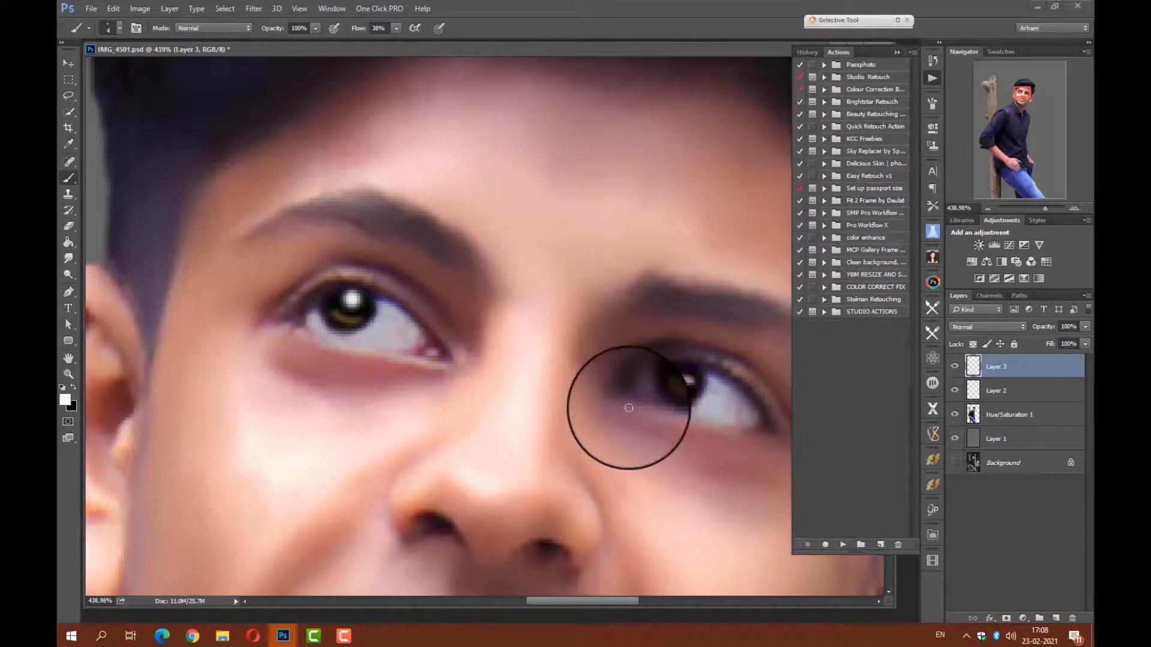
left_click_drag(630, 408, 693, 426)
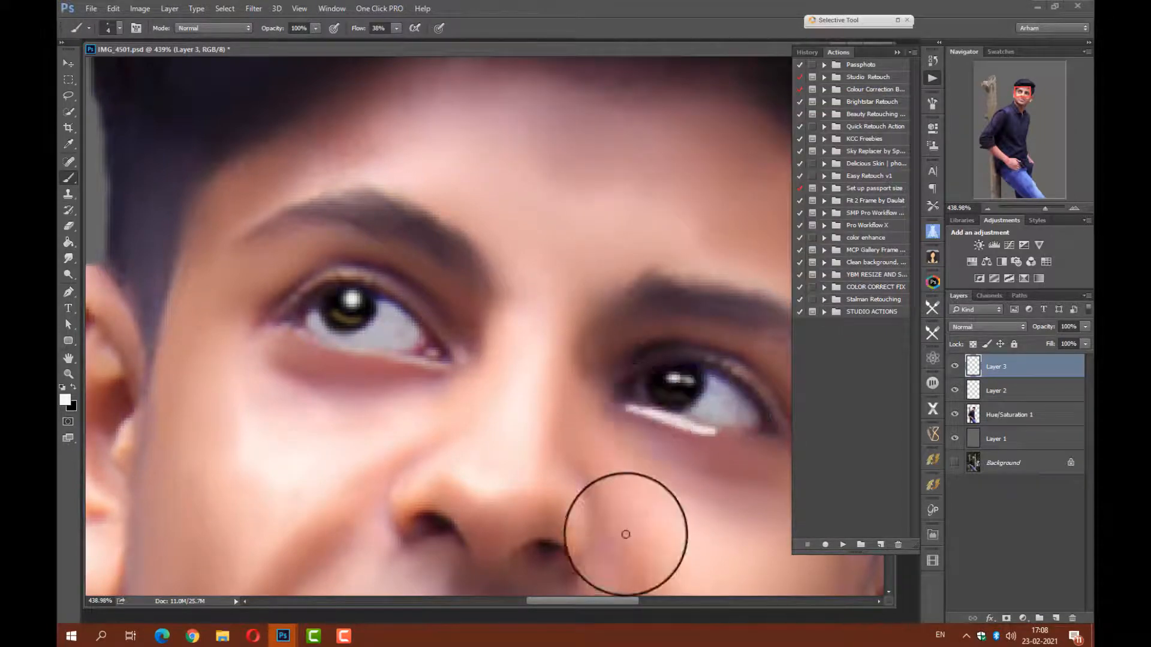
key("ctrl+shift+f")
left_click_drag(573, 446, 512, 446)
key("Return")
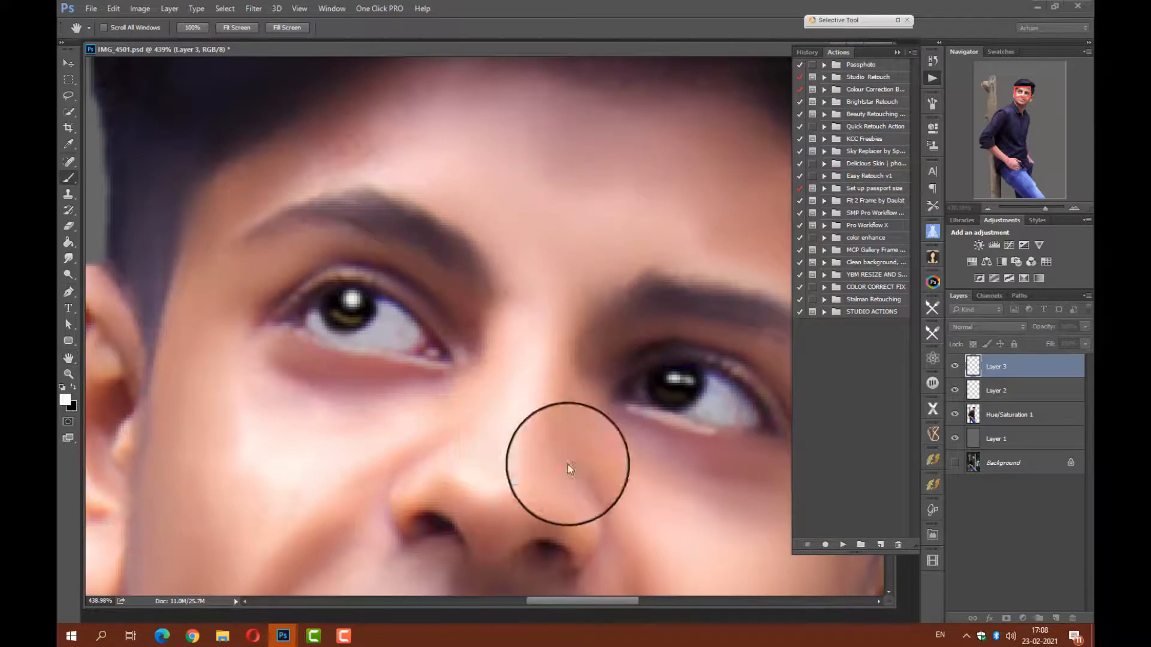
Enlarge the brush to 7 px, paint a white highlight above the right eyebrow, and fade the stroke.
right_click(570, 470)
left_click(334, 185)
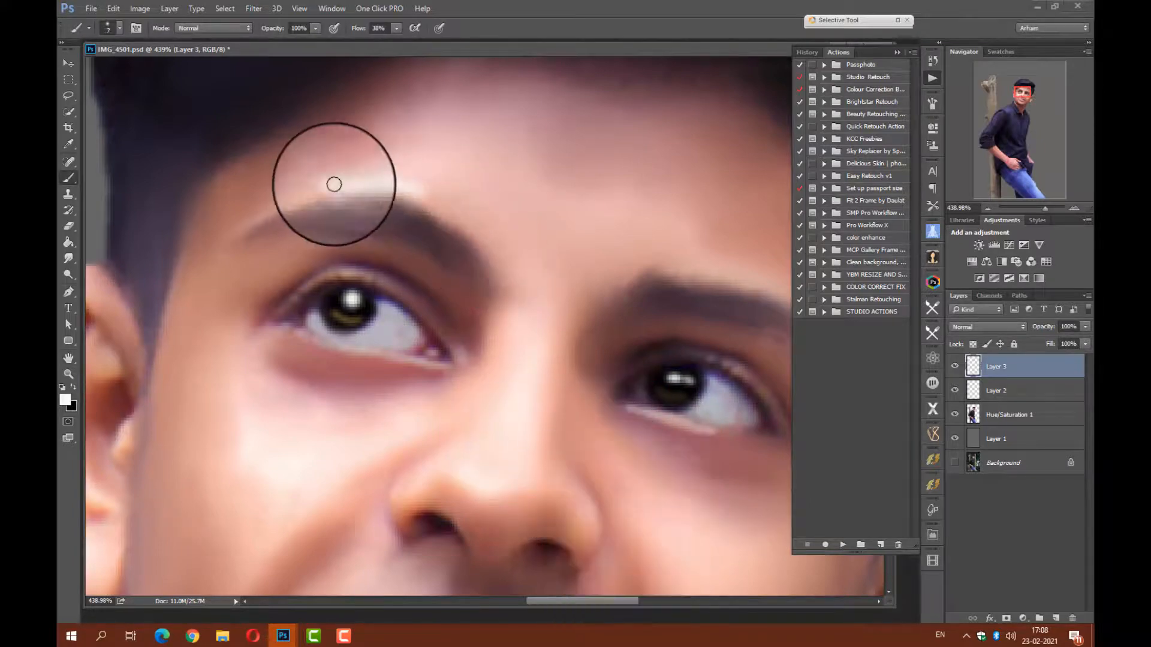
mouse_move(334, 185)
left_mouse_down()
mouse_move(411, 169)
mouse_move(291, 197)
left_mouse_up()
key("ctrl+shift+f")
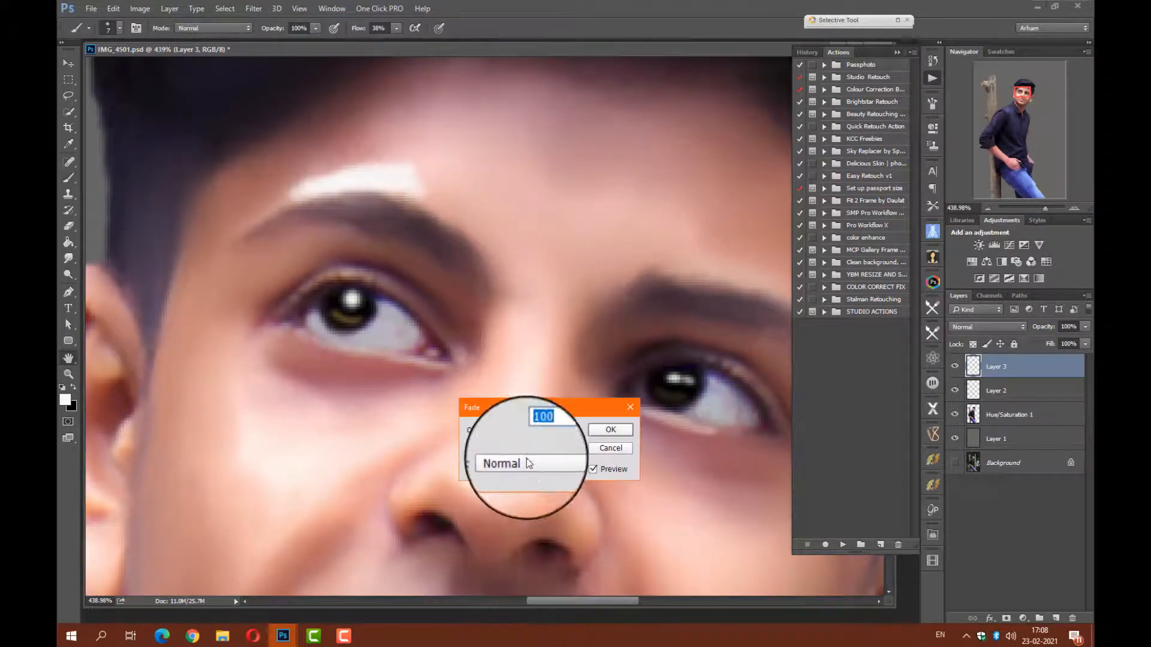
left_click_drag(526, 446, 561, 443)
key("Return")
scroll(526, 318, "down", 3)
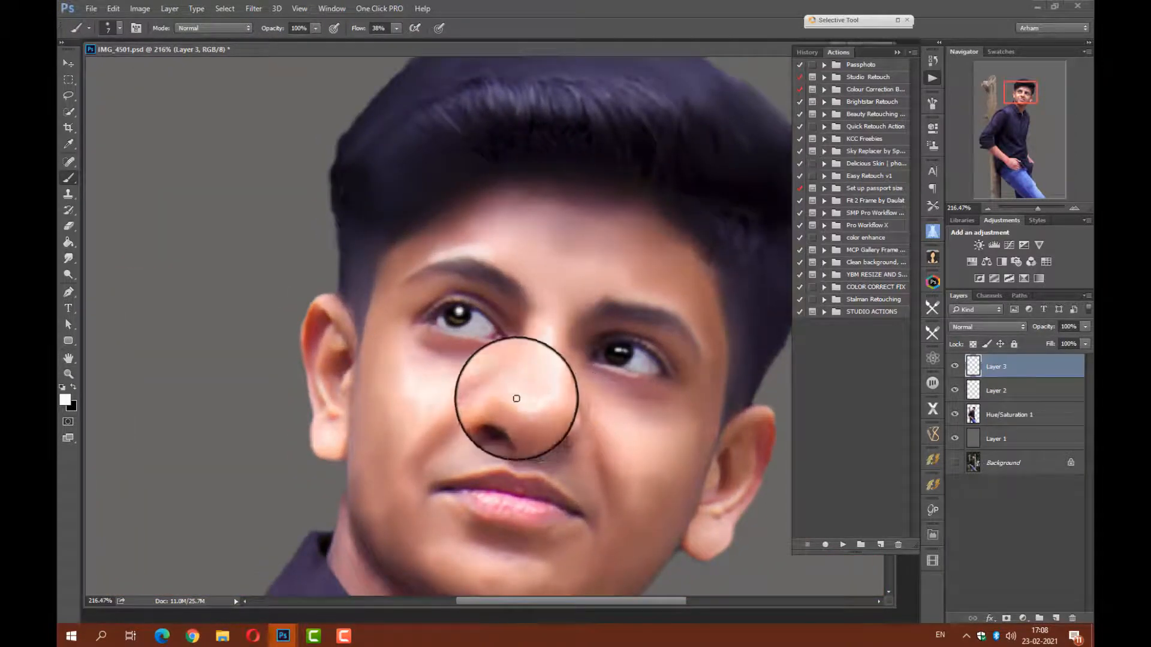
Fade the latest white stroke to 54% opacity, and soften a white highlight on the lower lip with Fade.
key("ctrl+shift+f")
left_click_drag(567, 447, 548, 446)
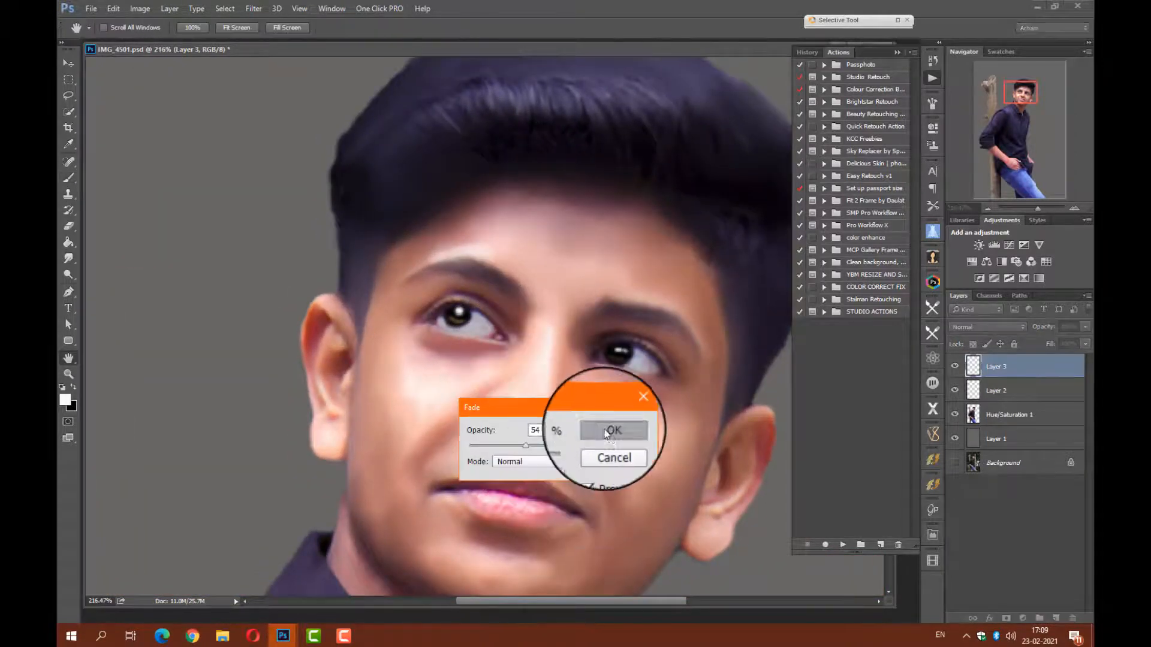
left_click(606, 428)
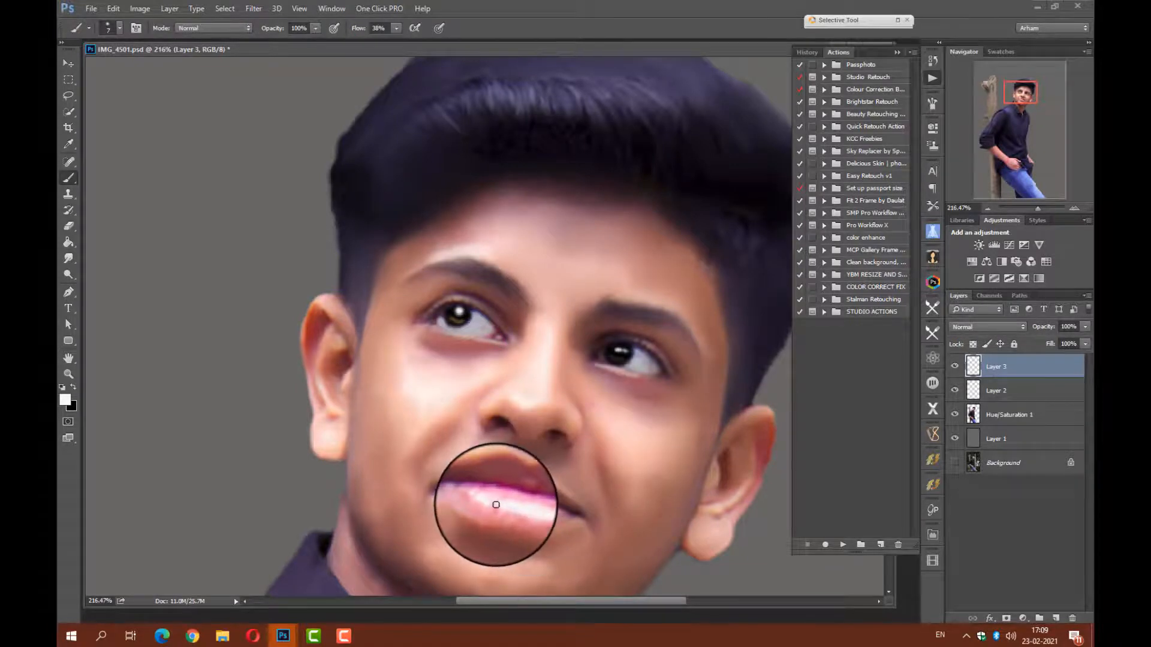
key("ctrl+shift+f")
left_click_drag(572, 451, 538, 449)
key("Return")
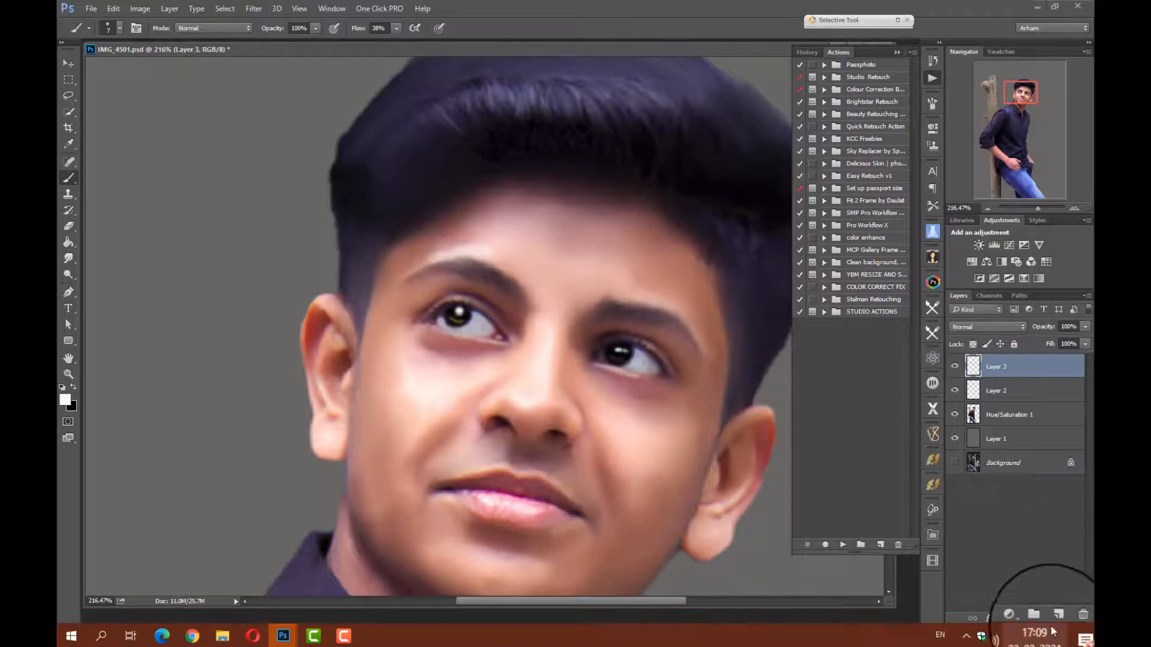
Add a new layer and sample pink from the lower lip as the foreground color.
left_click(1056, 619)
left_click(65, 400)
left_click(734, 155)
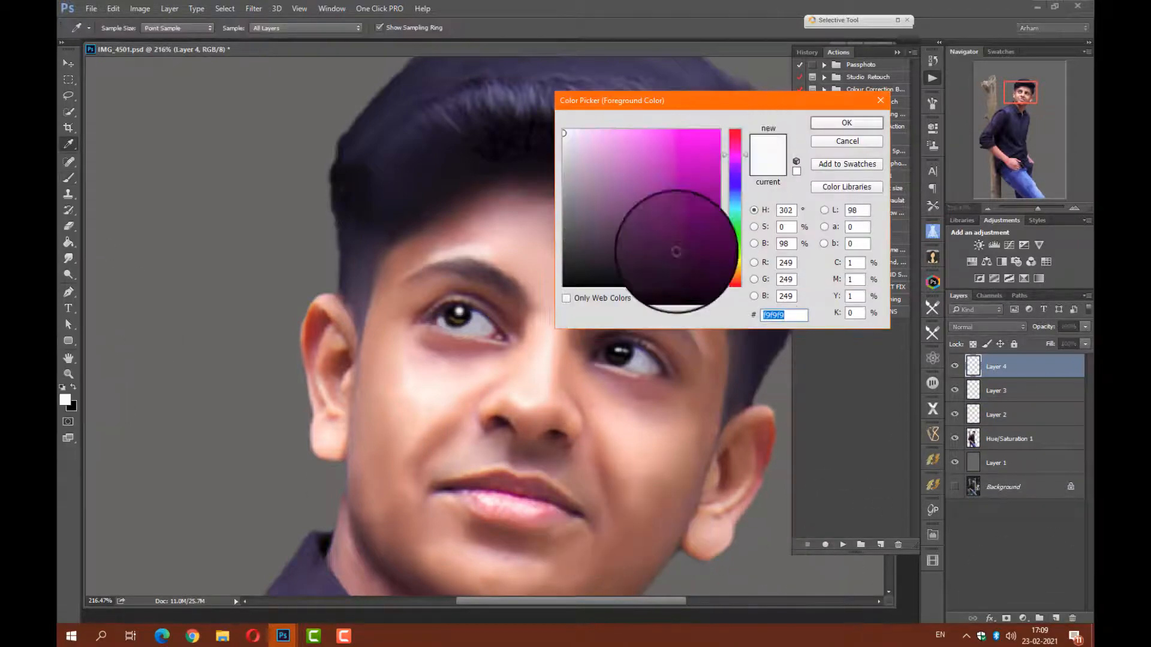
left_click(522, 504)
left_click(510, 497)
left_click(853, 122)
Paint the lower lip pink with a 15 px brush and set the layer's blending mode to Color.
mouse_move(505, 495)
left_mouse_down()
mouse_move(527, 507)
mouse_move(458, 387)
left_mouse_up()
right_click(529, 423)
left_click_drag(596, 454, 600, 456)
mouse_move(553, 417)
left_mouse_down()
mouse_move(495, 422)
mouse_move(413, 408)
mouse_move(351, 377)
mouse_move(567, 410)
mouse_move(532, 411)
left_mouse_up()
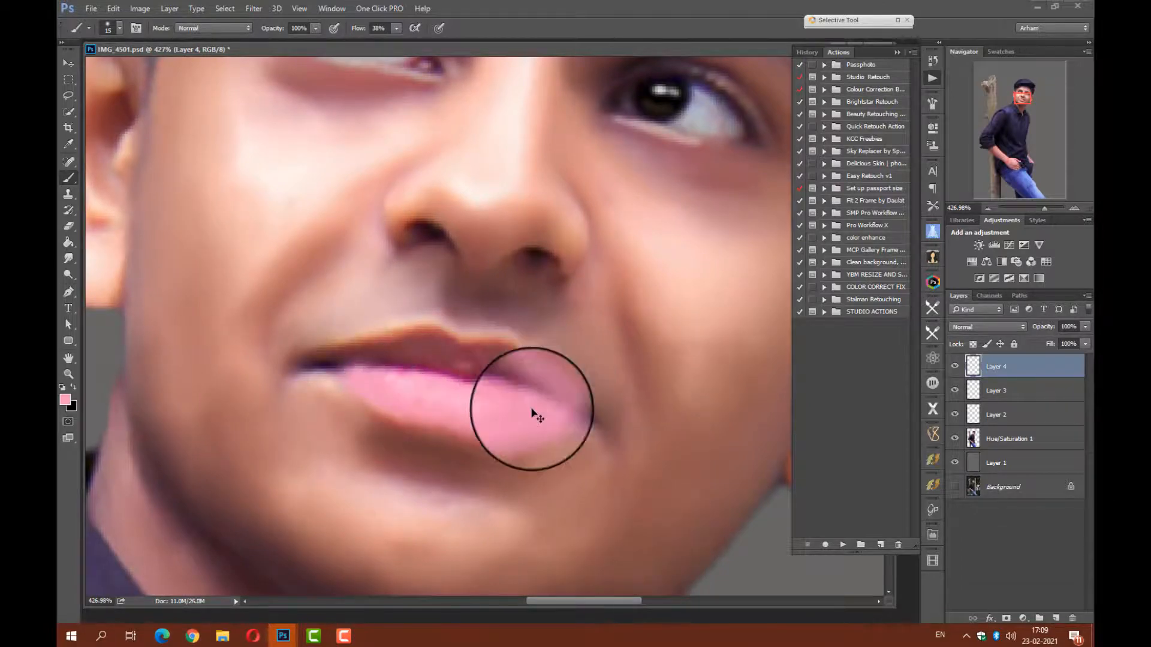
left_click(987, 327)
left_click(965, 573)
Merge the retouching layers into one and smooth the lips using the Smudge tool with a 10 px round brush.
left_click(69, 258)
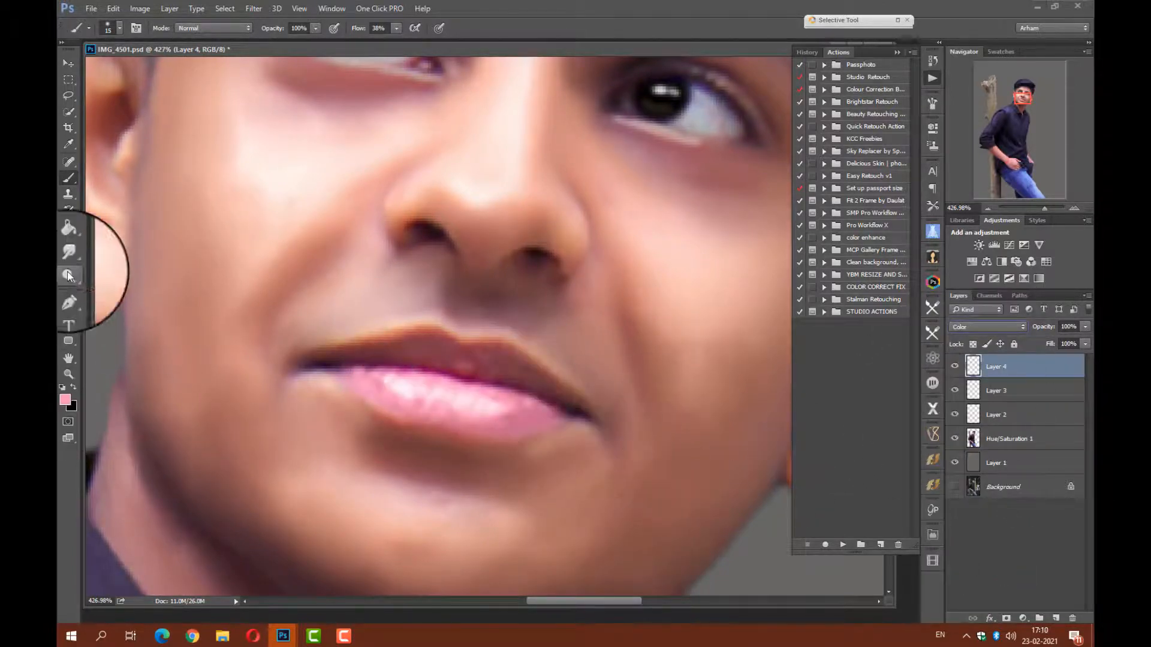
right_click(504, 415)
left_click(596, 588)
left_click_drag(572, 447, 566, 448)
left_click_drag(367, 381, 399, 425)
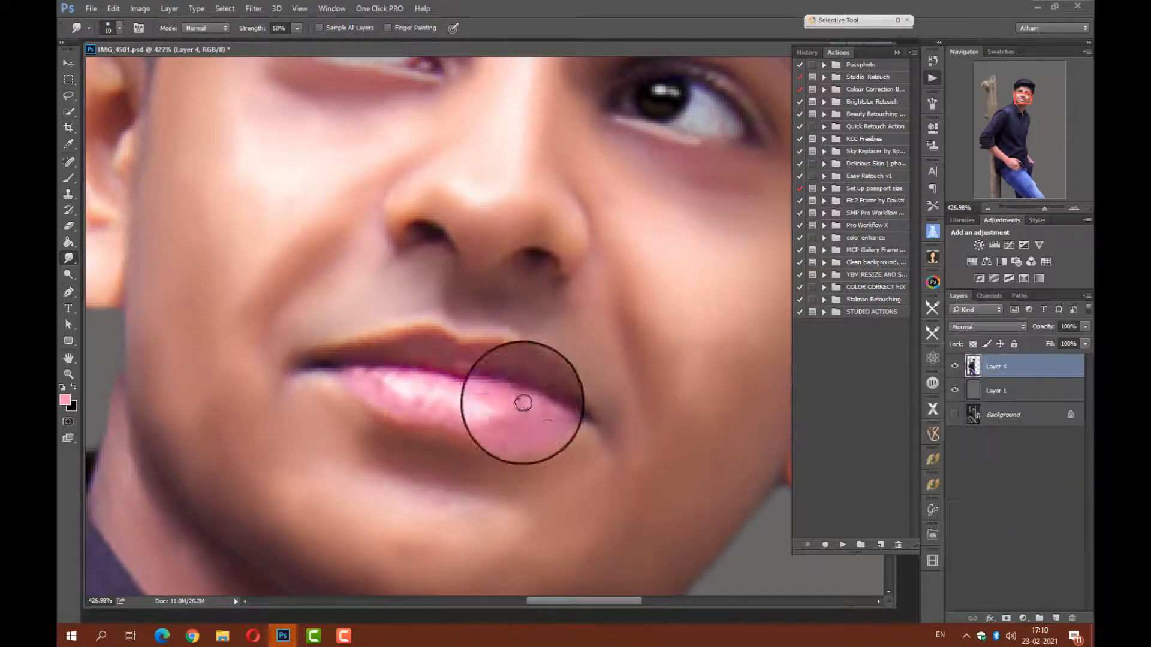
mouse_move(430, 419)
left_mouse_down()
mouse_move(377, 383)
mouse_move(442, 394)
left_mouse_up()
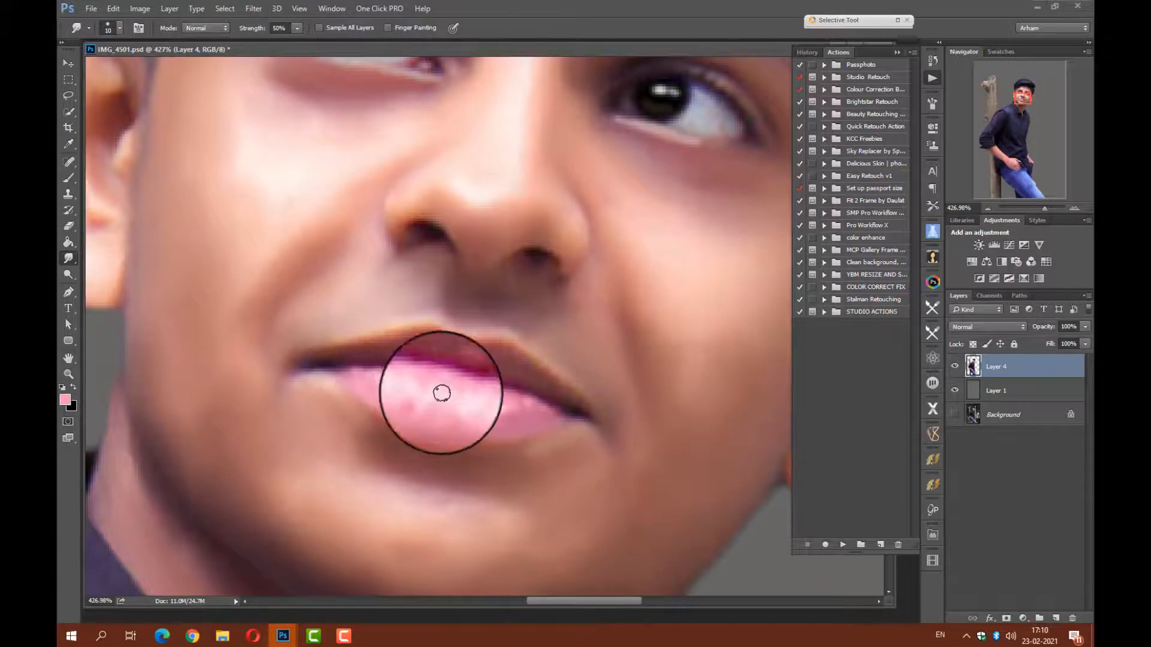
mouse_move(519, 413)
left_mouse_down()
mouse_move(483, 391)
mouse_move(566, 405)
mouse_move(534, 374)
mouse_move(479, 353)
mouse_move(519, 377)
mouse_move(421, 354)
mouse_move(324, 360)
mouse_move(442, 353)
mouse_move(524, 379)
mouse_move(475, 354)
mouse_move(452, 370)
mouse_move(388, 347)
mouse_move(396, 366)
mouse_move(316, 367)
mouse_move(531, 396)
mouse_move(583, 420)
mouse_move(521, 452)
mouse_move(440, 441)
mouse_move(380, 431)
mouse_move(322, 381)
mouse_move(369, 458)
left_mouse_up()
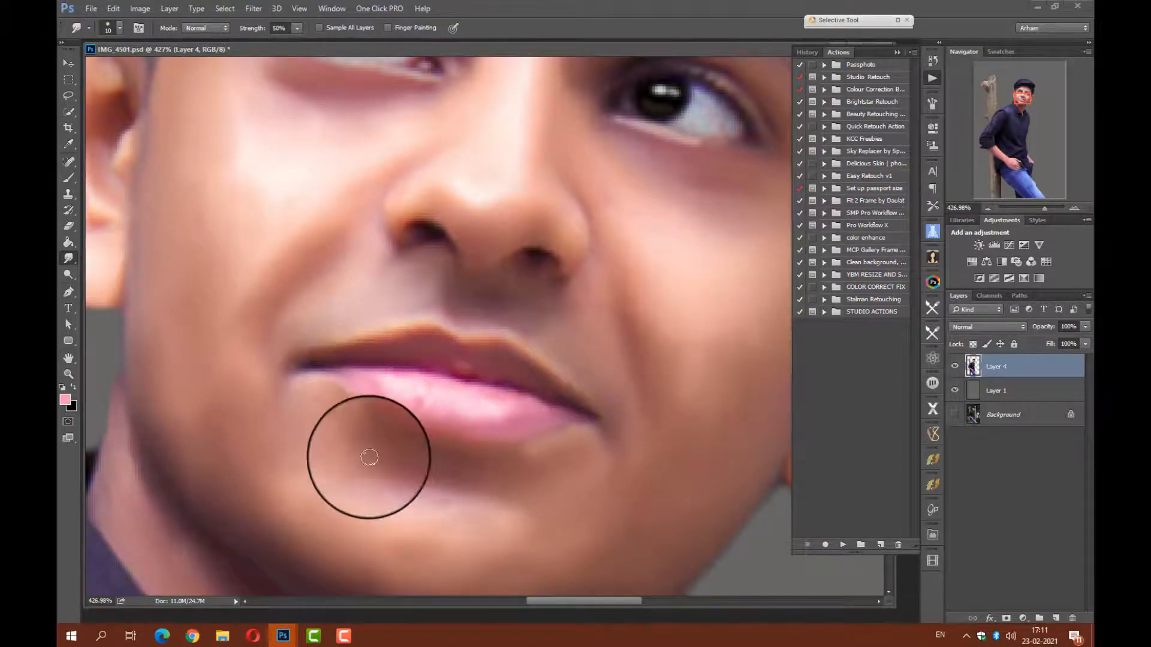
left_click_drag(568, 316, 527, 345)
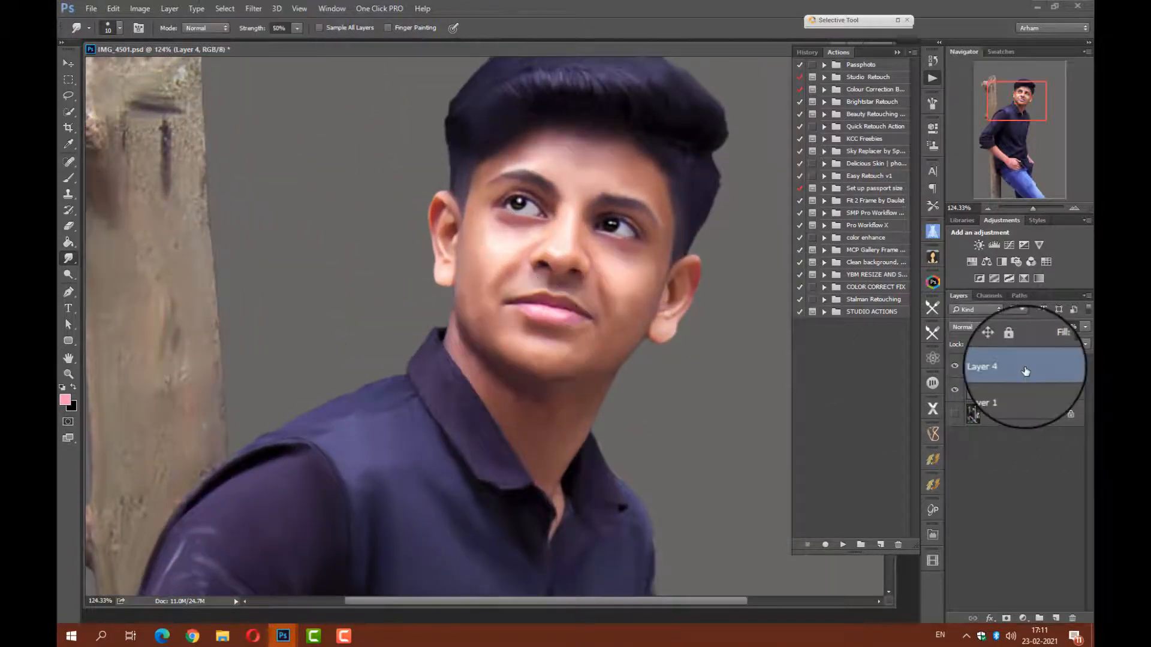
Duplicate Layer 4 and apply a High Pass filter with a 2.5 px radius to the copy.
key("ctrl+j")
left_click(254, 9)
mouse_move(422, 251)
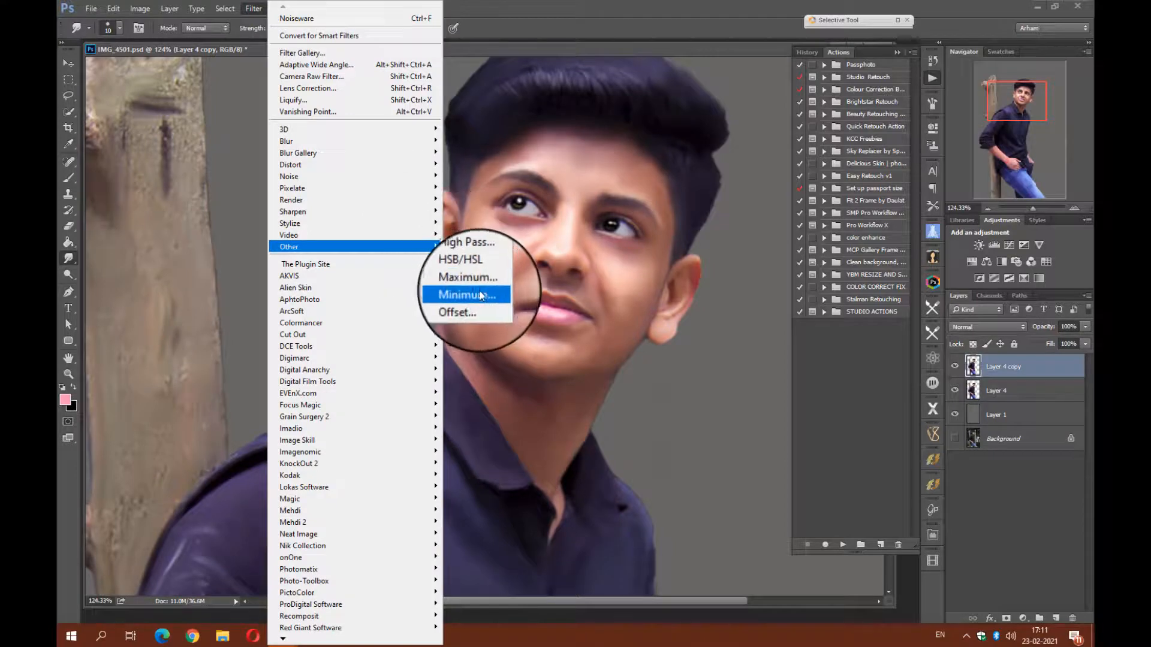
left_click(468, 259)
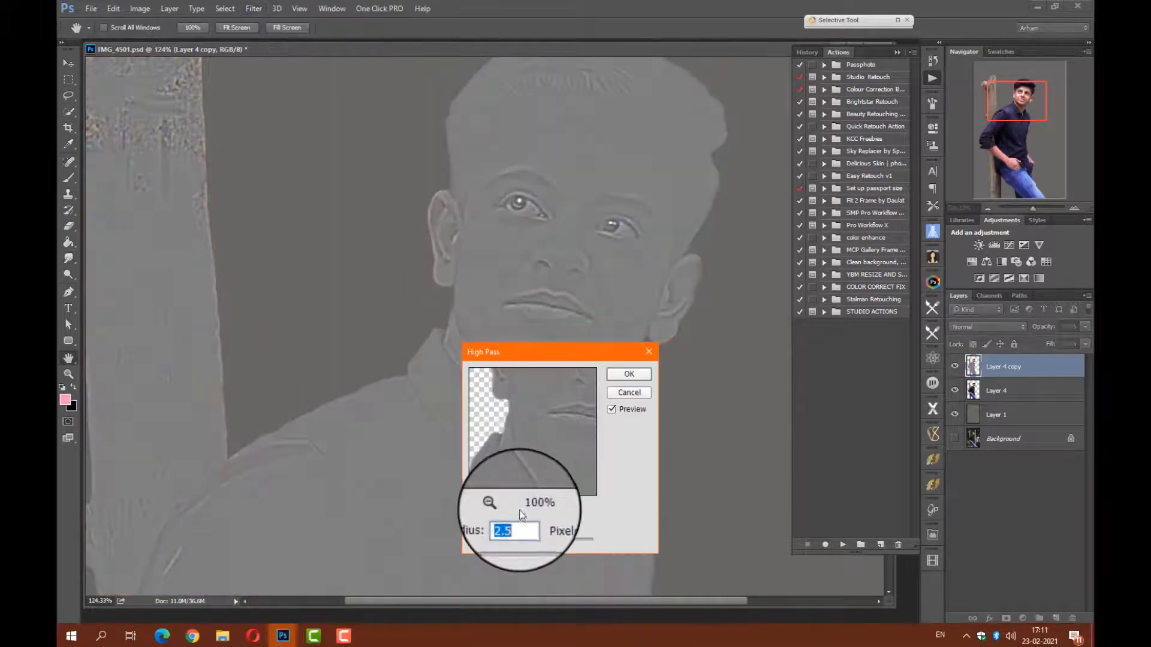
left_click(629, 374)
Set the High Pass copy's blending mode to Linear Light and merge it down into Layer 4.
left_click(1007, 326)
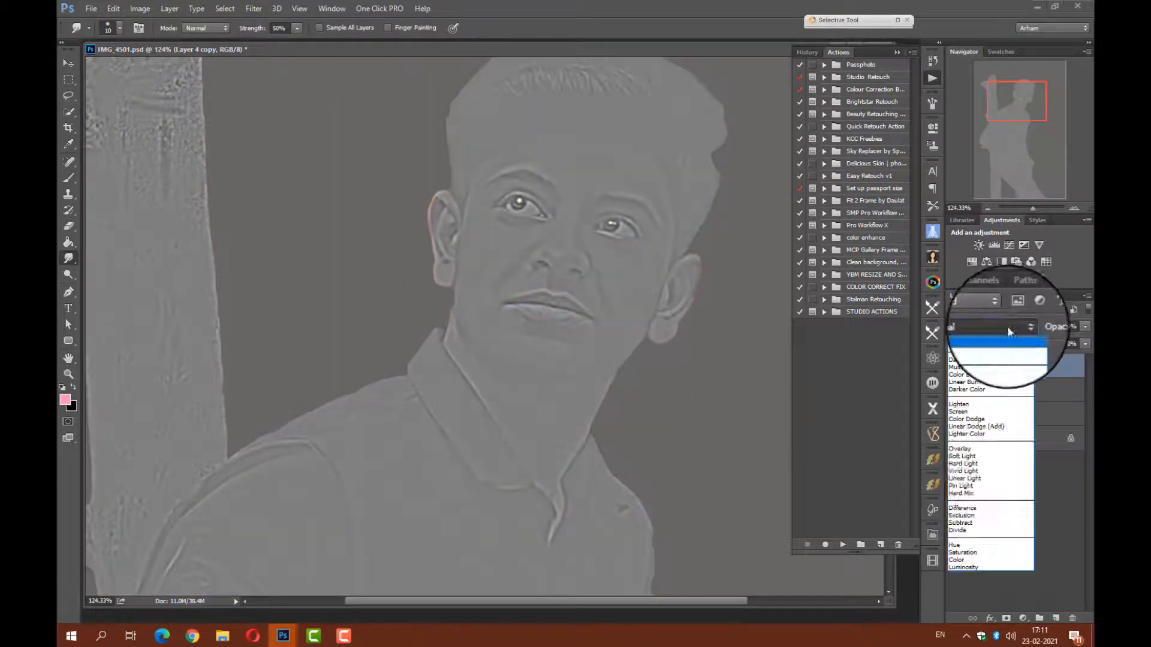
left_click(983, 484)
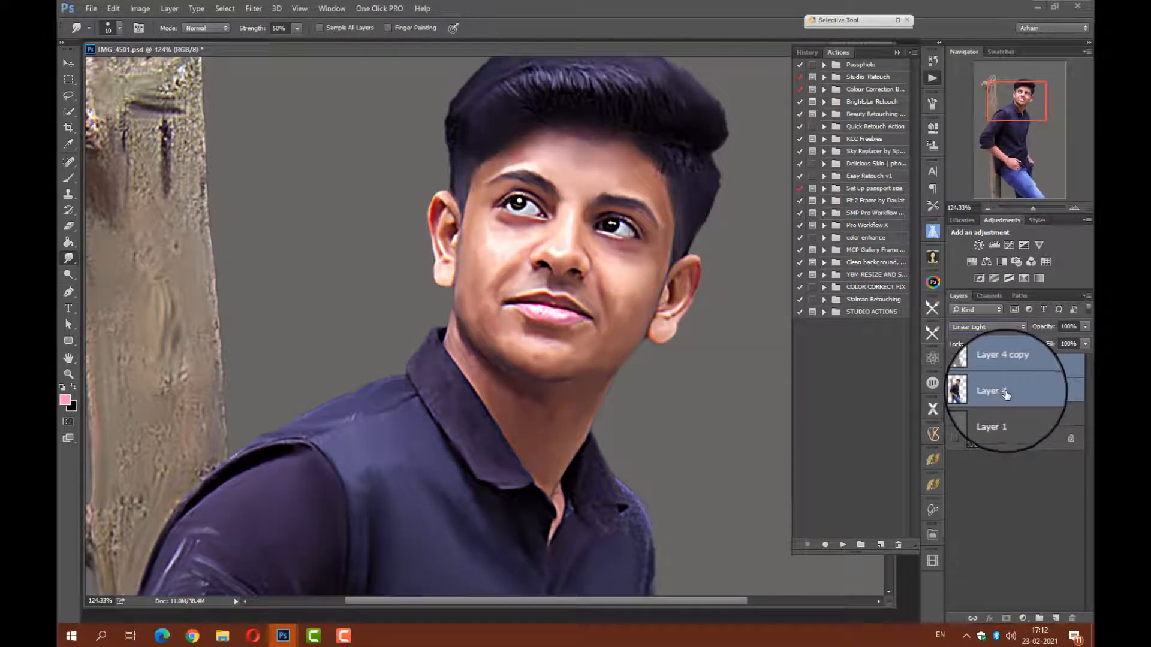
right_click(1031, 372)
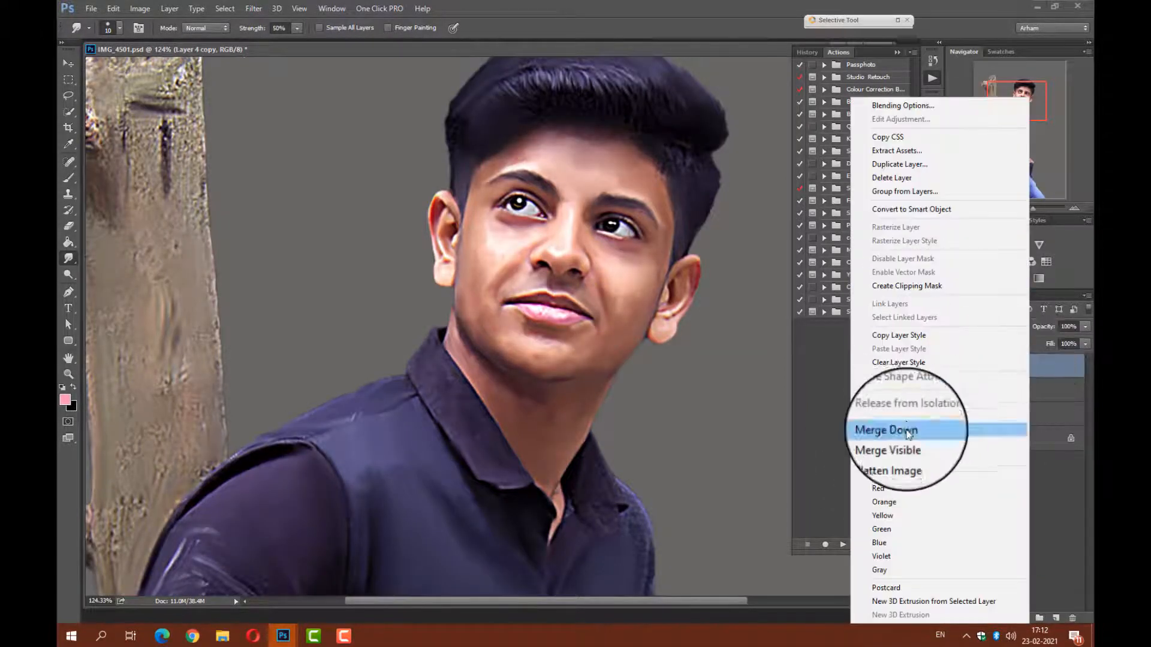
left_click(899, 426)
Select the Mixer Brush, adjust its size, and blend the skin on the left cheek.
left_click(68, 179)
right_click(67, 182)
left_click(130, 213)
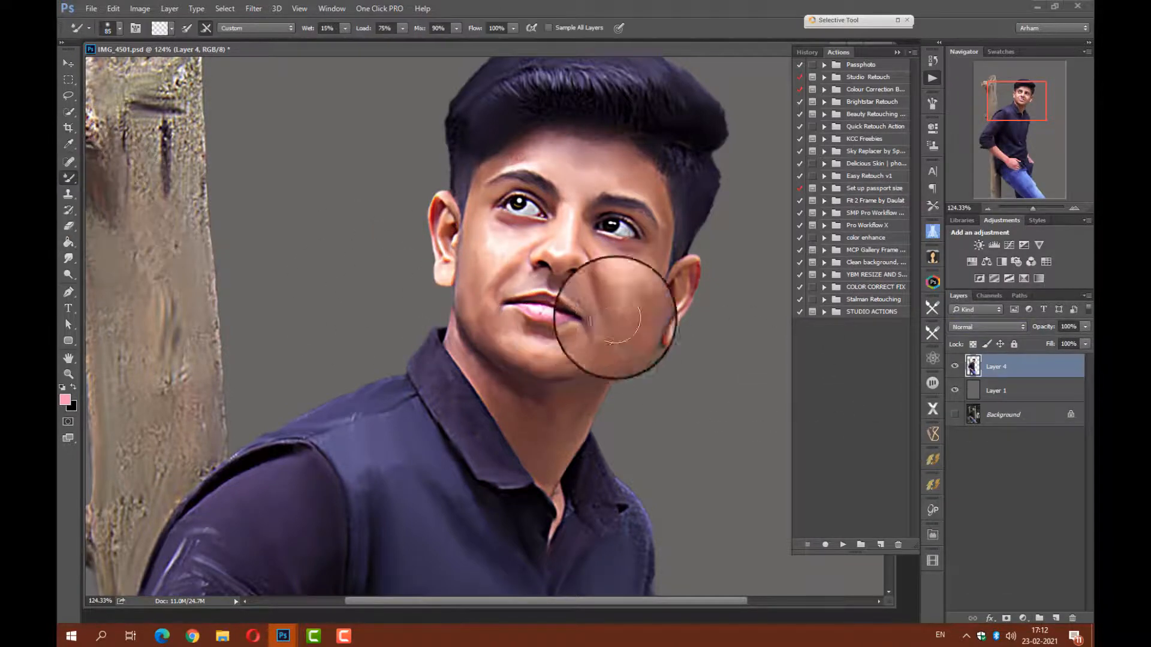
scroll(624, 320, "up", 4)
right_click(624, 318)
left_click(700, 348)
left_click(615, 332)
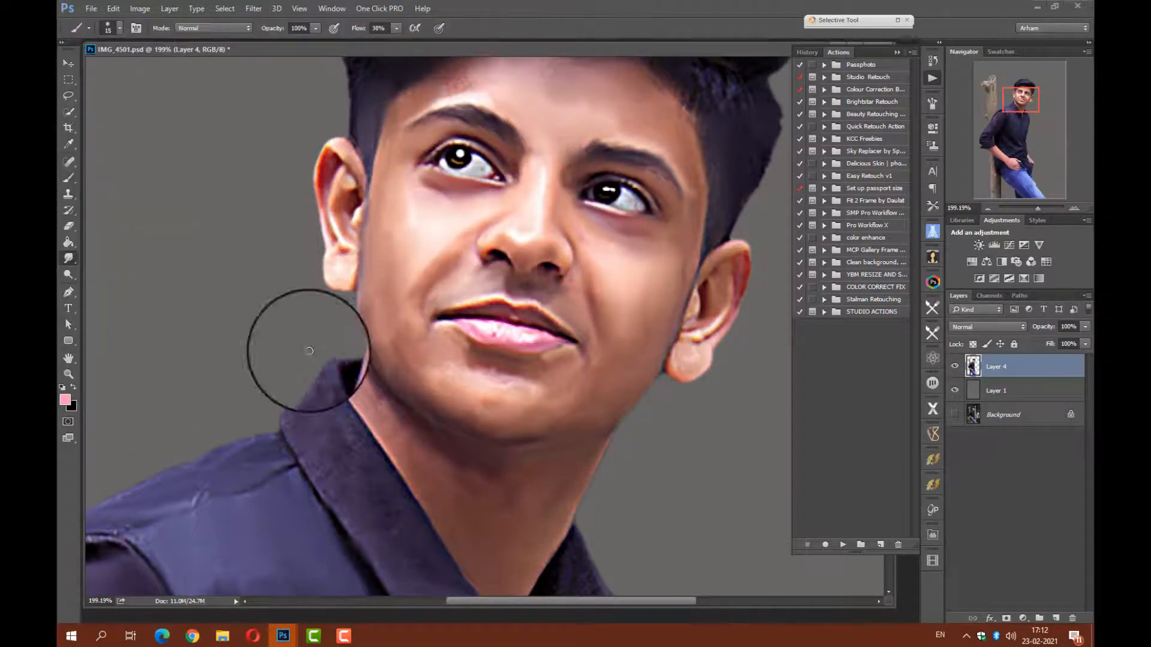
Set the Smudge tool's brush to 29 px and smooth the skin on the cheeks.
right_click(416, 266)
left_click(484, 298)
left_click(428, 232)
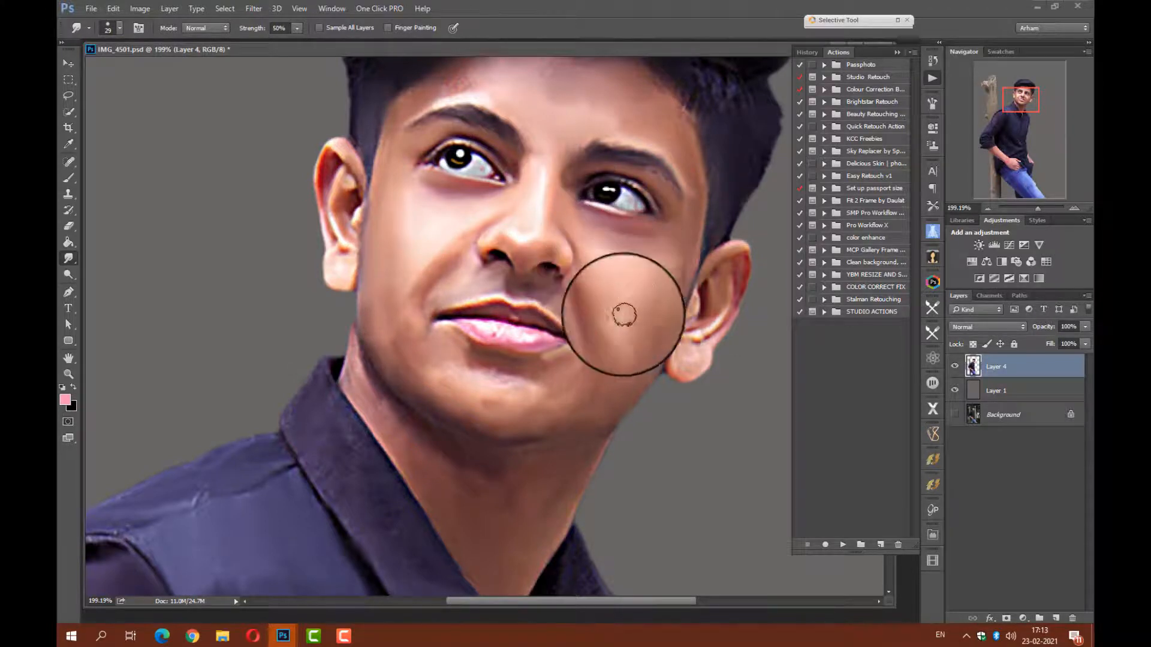
Reduce the Smudge brush to 20 px and smooth the nose and right jawline, undoing an unwanted stroke along the way.
right_click(538, 223)
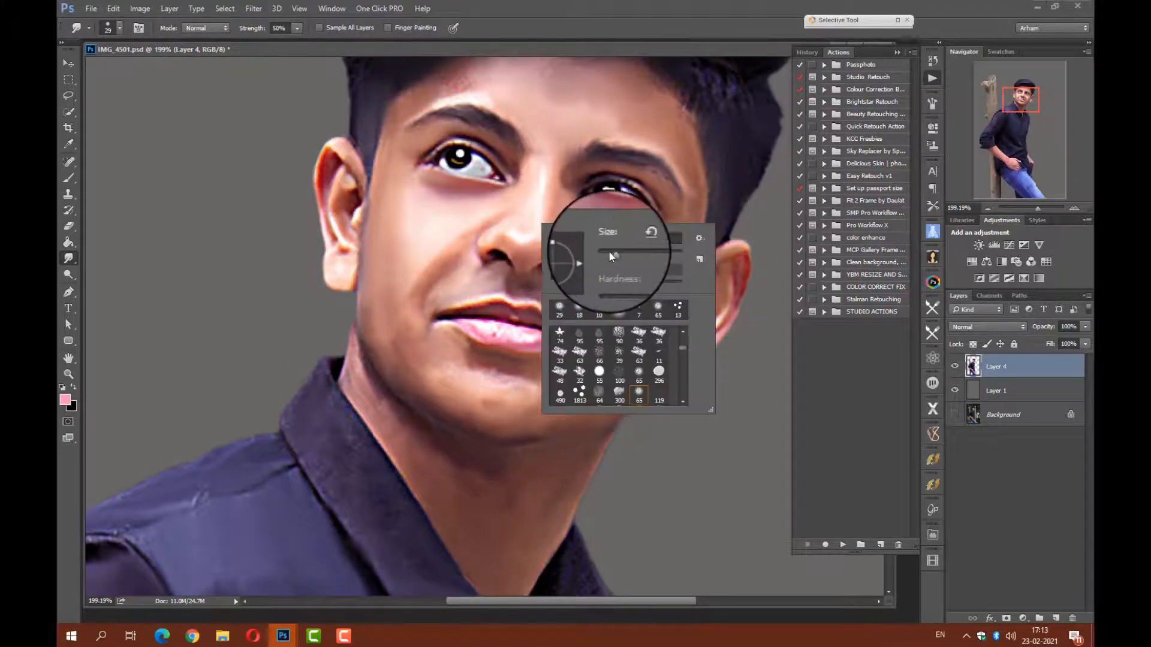
left_click(610, 253)
left_click(537, 230)
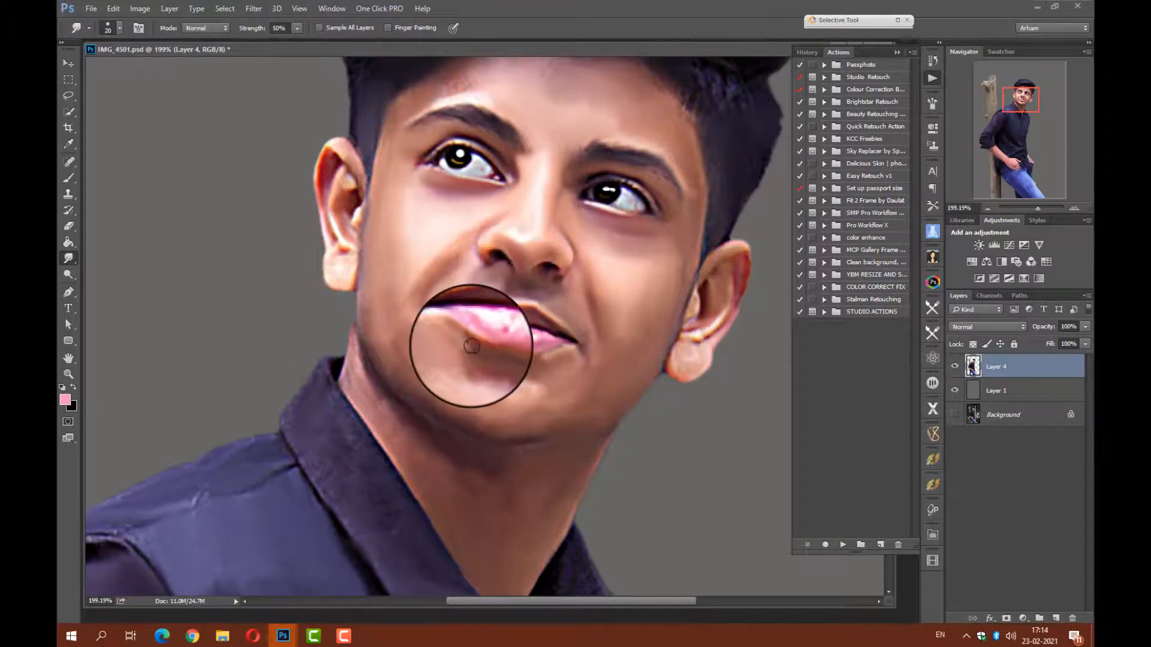
key("ctrl+z")
mouse_move(356, 336)
left_mouse_down()
mouse_move(362, 286)
mouse_move(379, 322)
mouse_move(406, 332)
left_mouse_up()
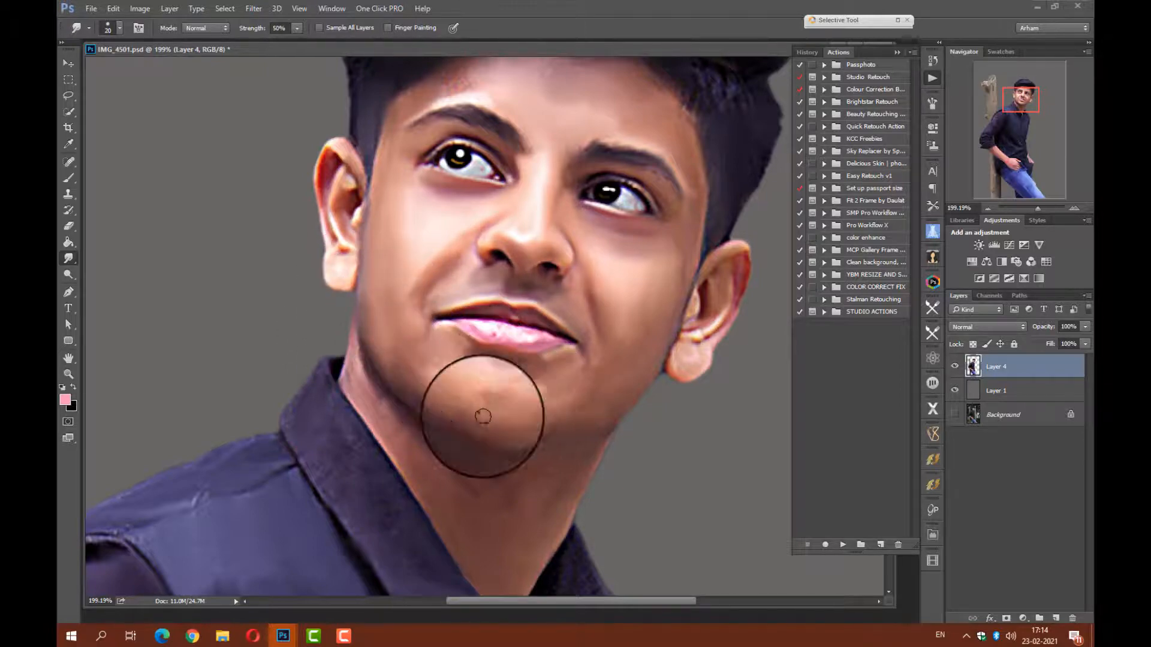
Select Layer 1, switch to File Explorer, and browse the Image folder on the PHOTO (I:) drive.
key("ctrl+0")
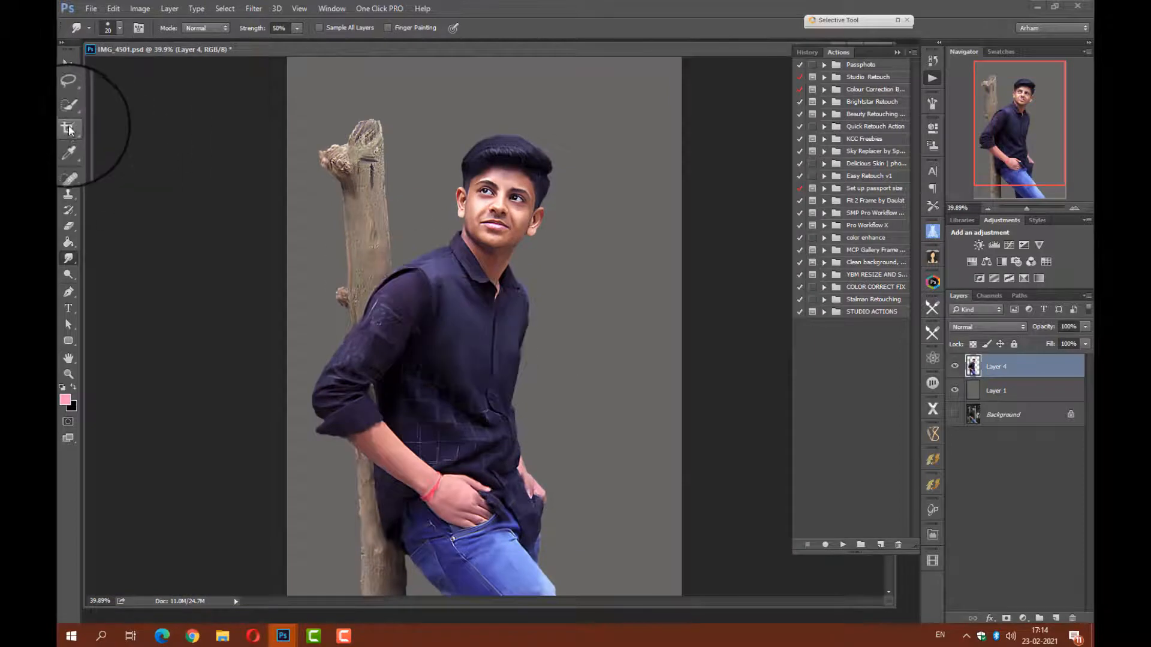
left_click(1014, 405)
left_click(222, 636)
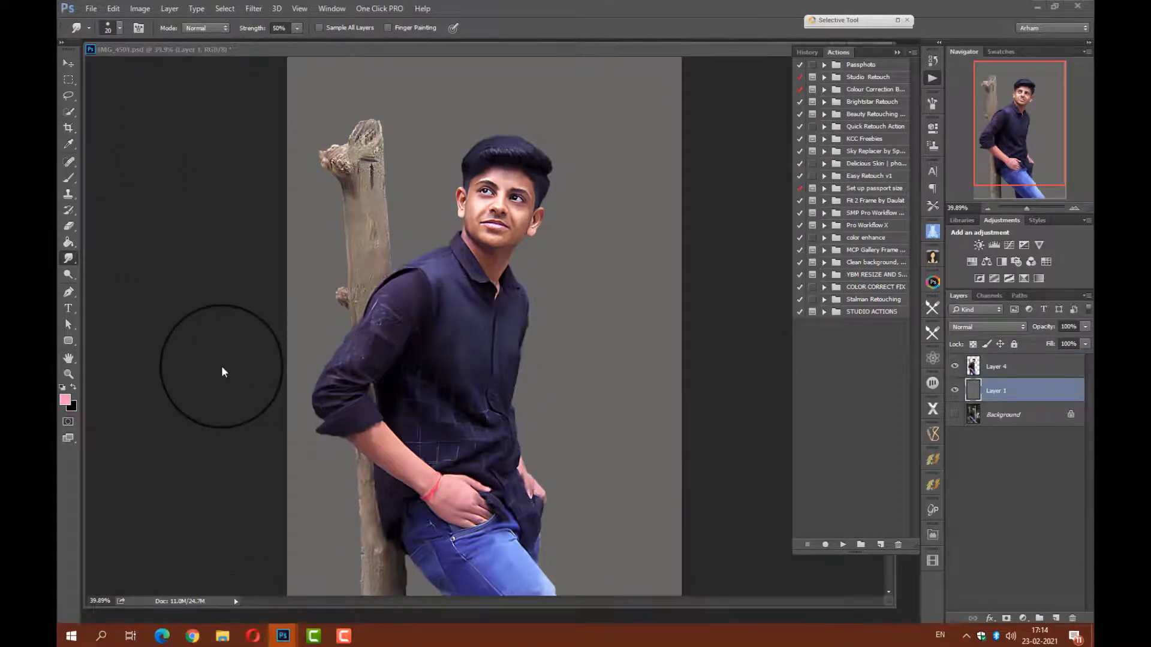
double_click(651, 214)
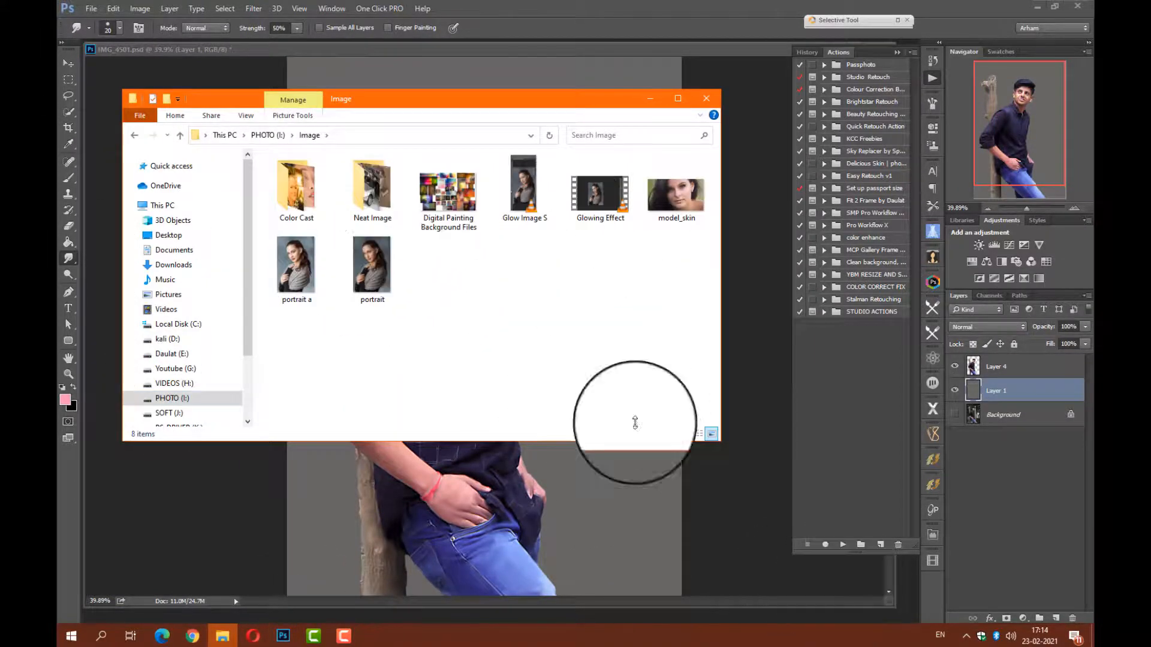
double_click(298, 192)
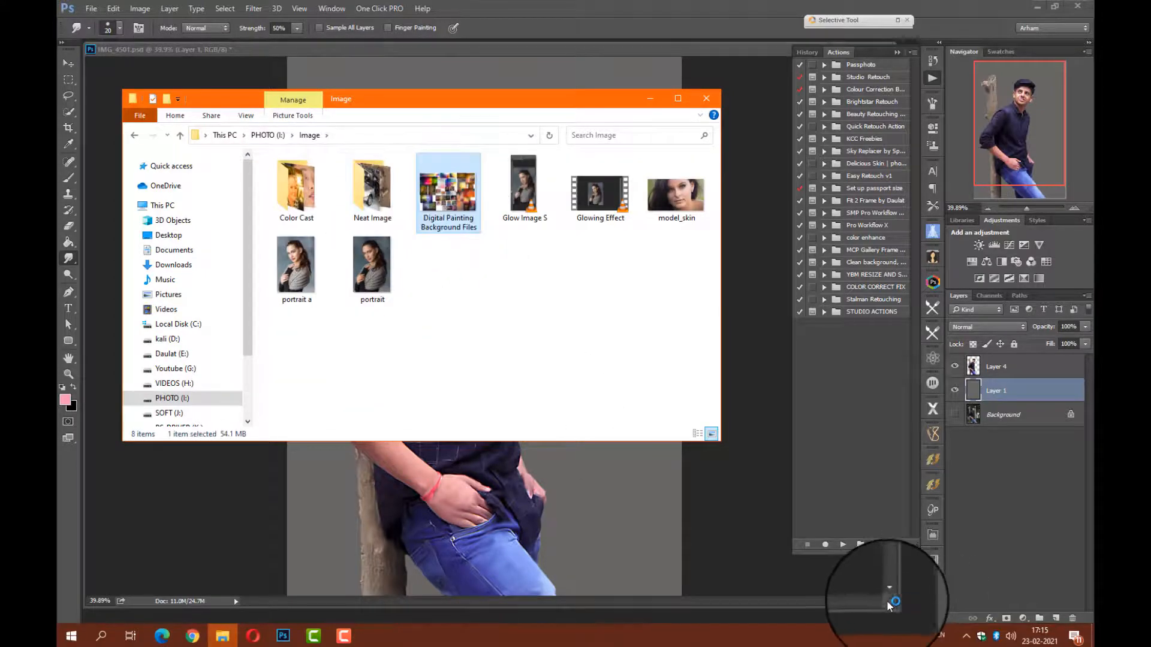
Shrink the portrait's document window and open Digital Painting Background Files from File Explorer in Photoshop.
left_click(888, 606)
left_click_drag(892, 604, 675, 549)
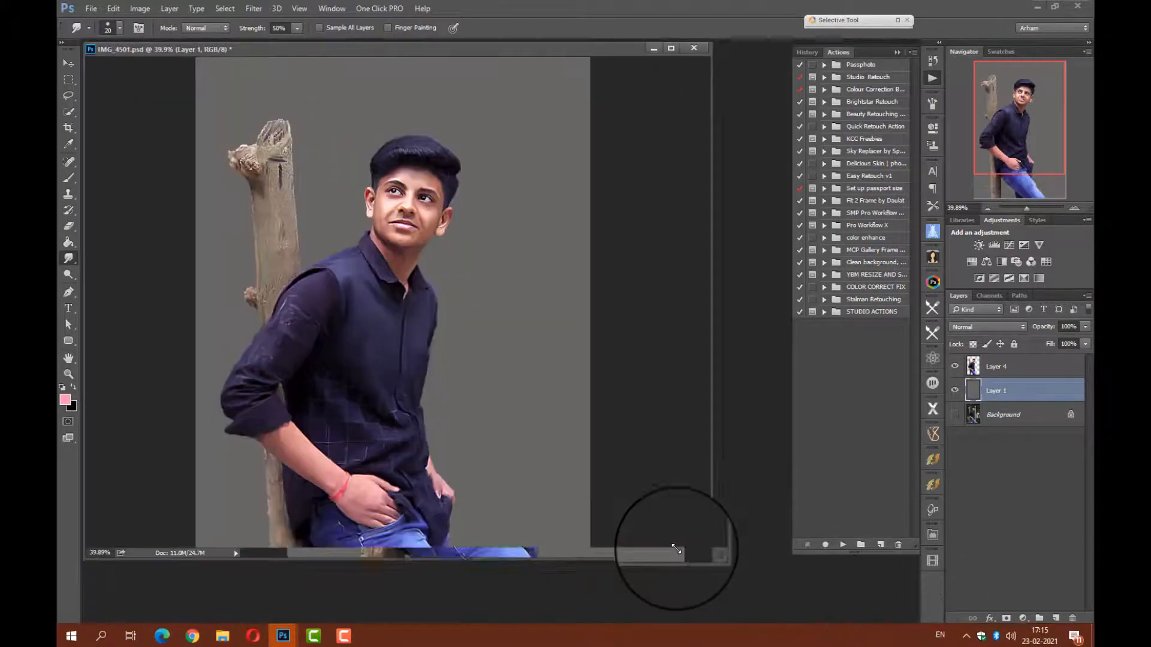
left_click(223, 636)
left_click_drag(448, 195, 733, 570)
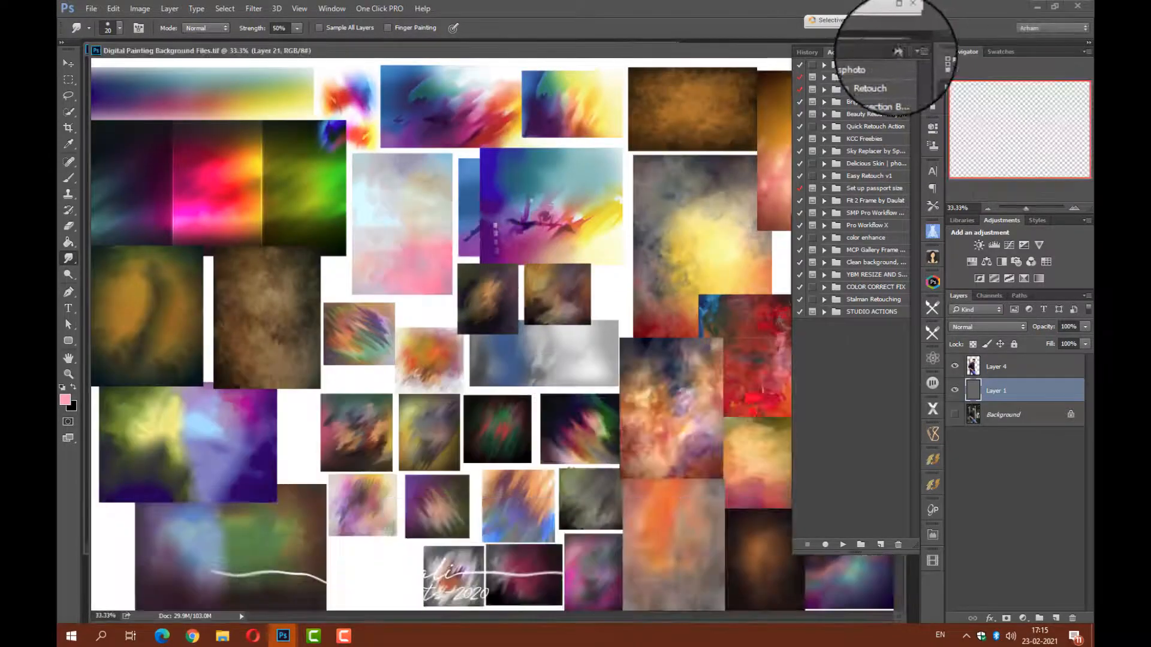
Move the backgrounds document's window aside and copy its dark brown-green texture into the portrait, placing it behind the head.
key("v")
left_click(276, 342)
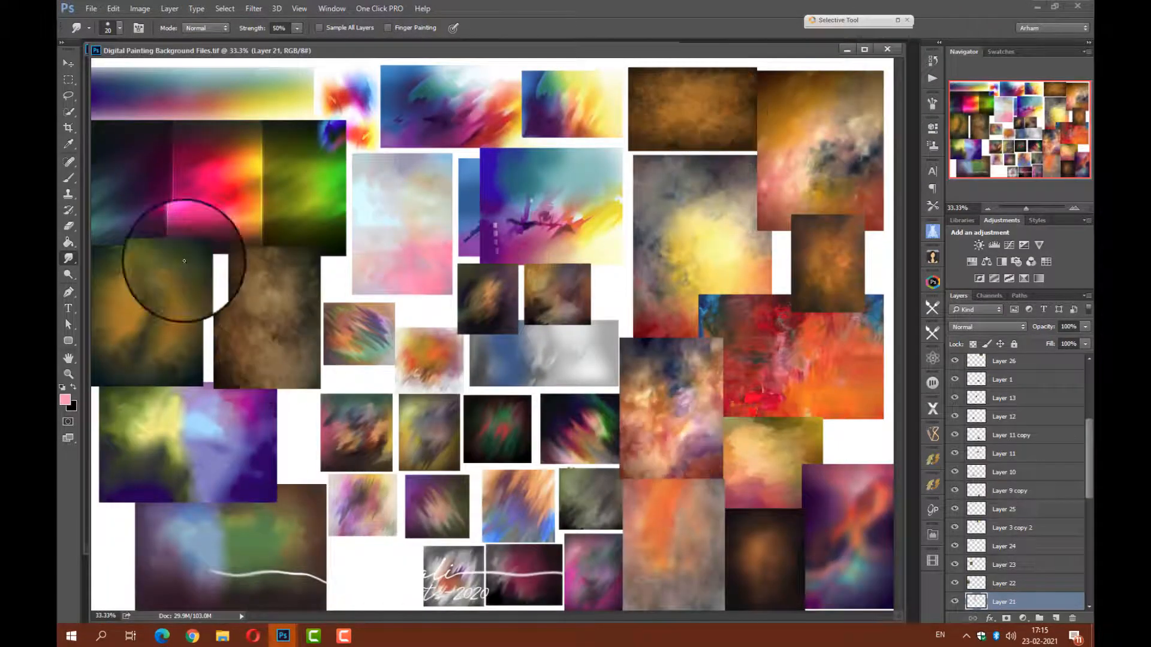
mouse_move(373, 50)
left_mouse_down()
mouse_move(386, 146)
mouse_move(587, 253)
left_mouse_up()
left_click_drag(432, 230, 414, 210)
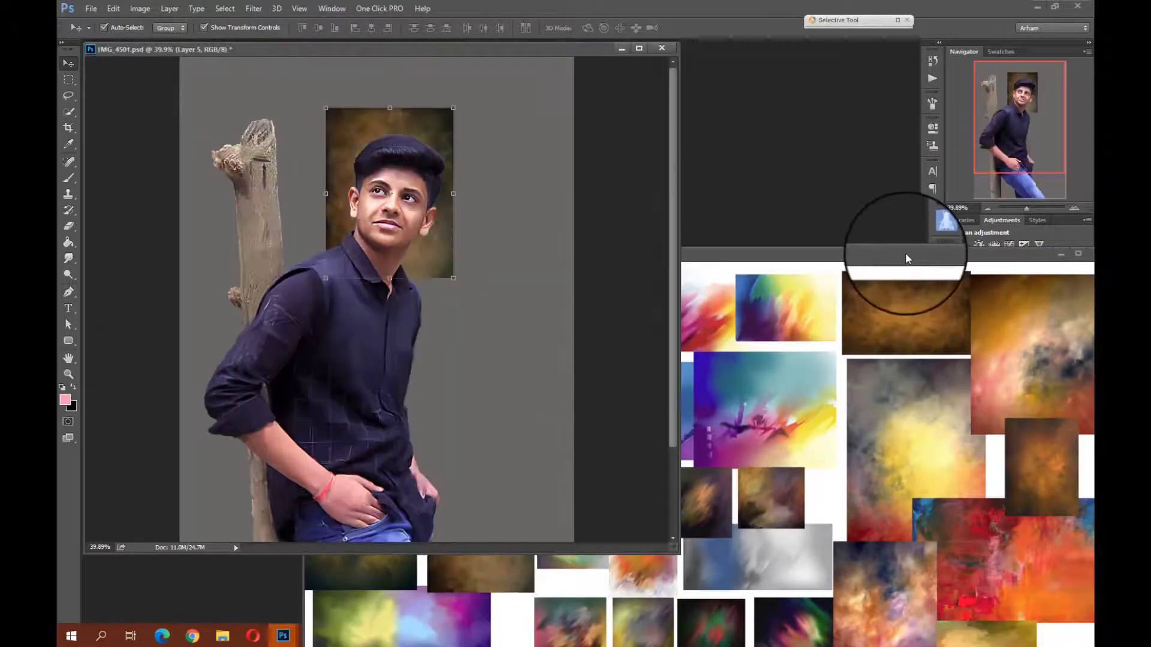
Close the backgrounds document and scale the brown texture on Layer 5 to cover the whole canvas behind the subject.
left_click_drag(905, 253, 671, 222)
left_click(866, 223)
left_click_drag(452, 280, 679, 561)
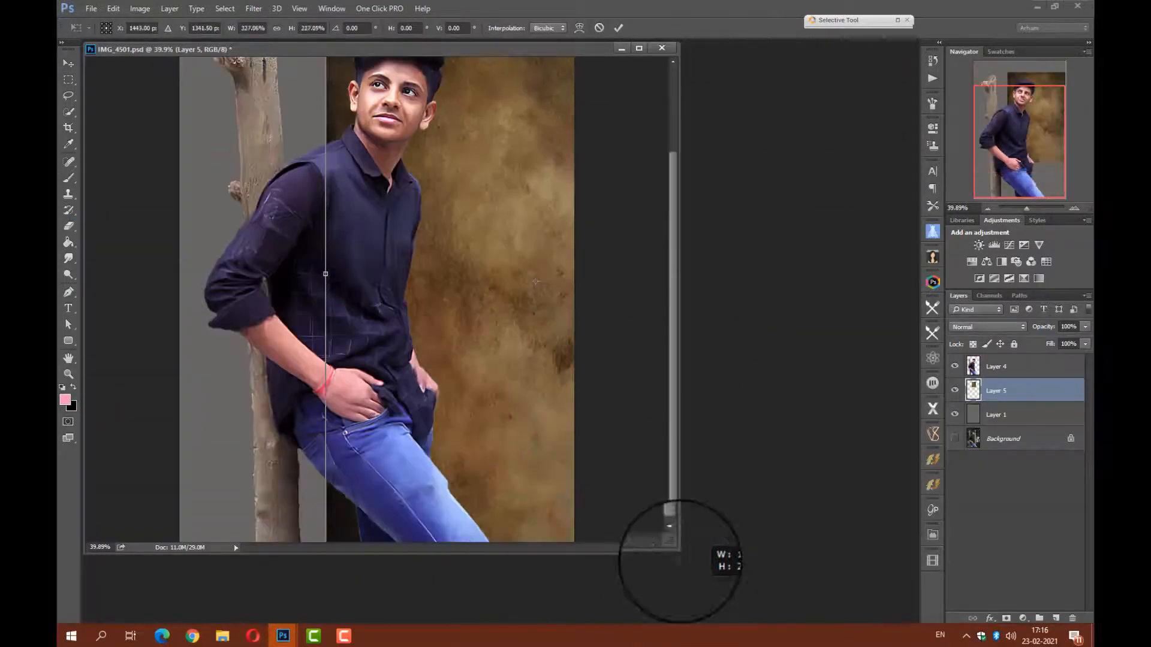
left_click_drag(1026, 209, 1022, 209)
left_click_drag(355, 193, 244, 122)
left_click_drag(425, 313, 419, 342)
key("Return")
left_click(200, 289)
key("ctrl+0")
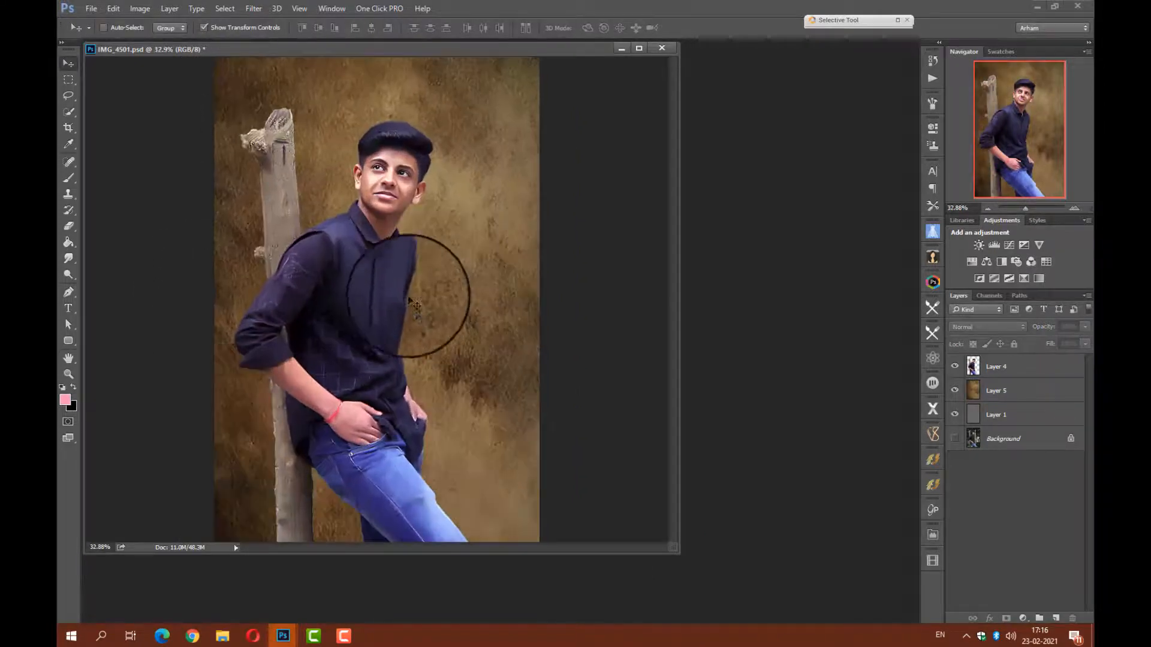
Create a new layer above Layer 4 in Color blend mode and choose bright yellow as the foreground color for the Brush.
left_click(70, 179)
left_click(995, 367)
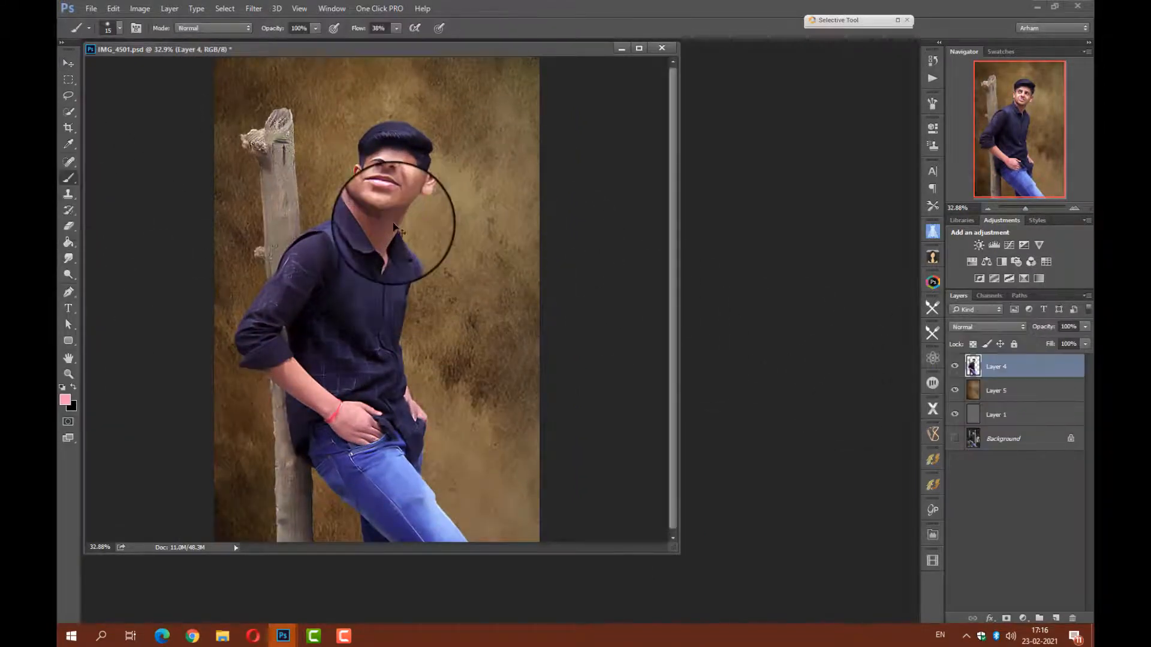
scroll(398, 218, "up", 5)
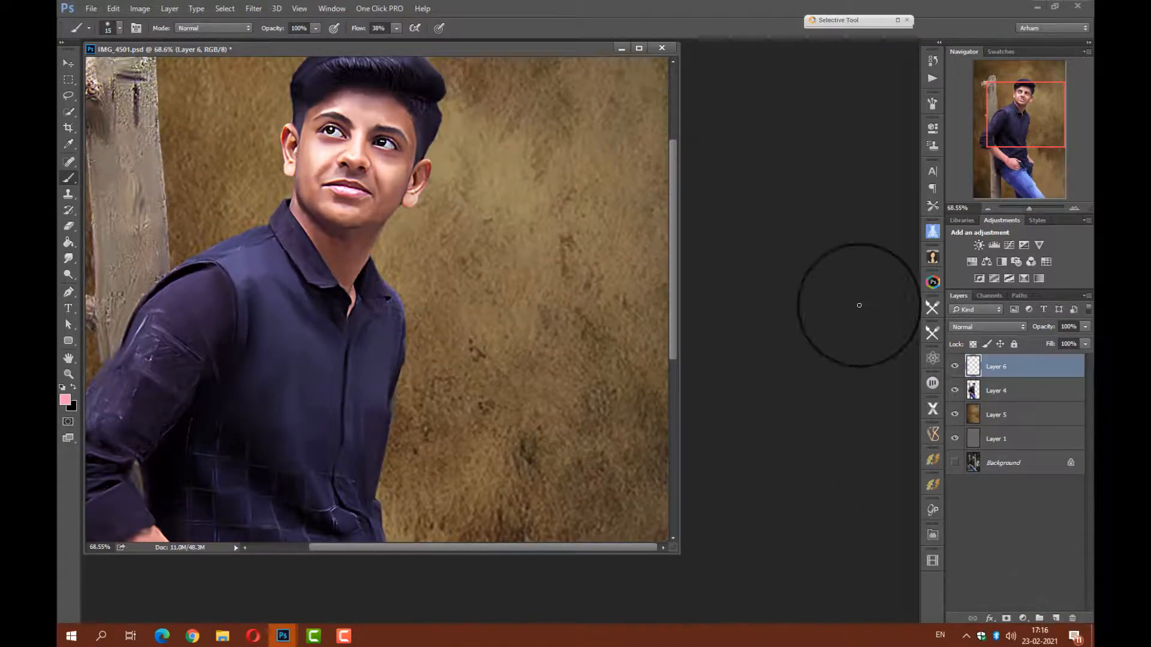
left_click(987, 327)
left_click(971, 557)
left_click(65, 400)
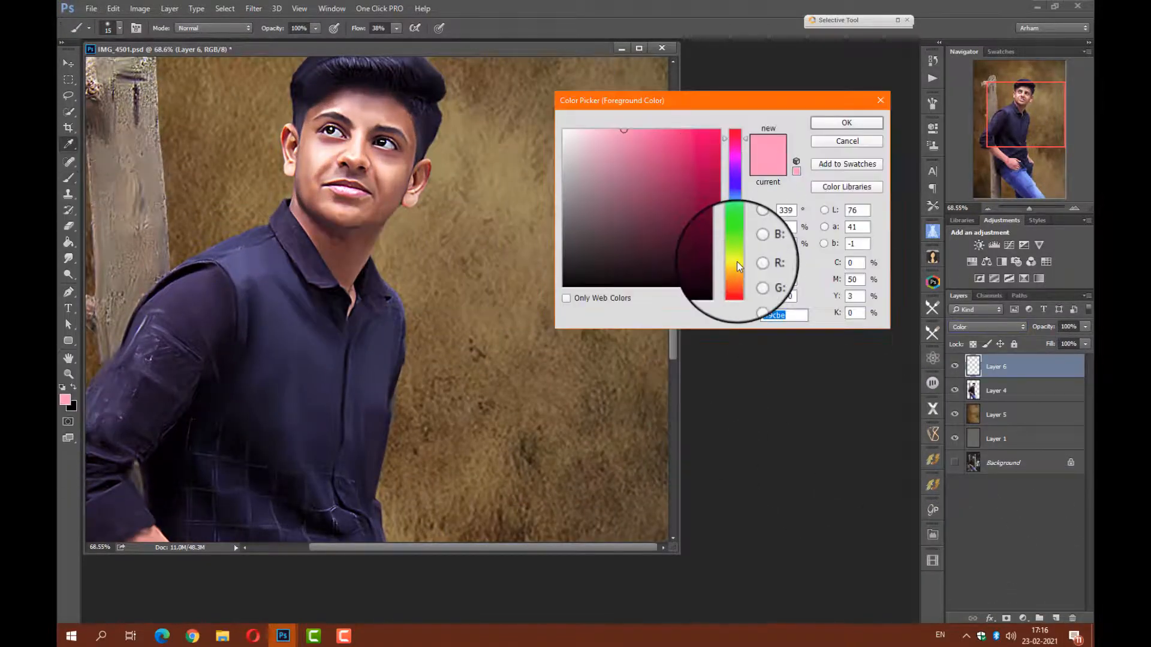
left_click(739, 264)
left_click(591, 145)
key("Return")
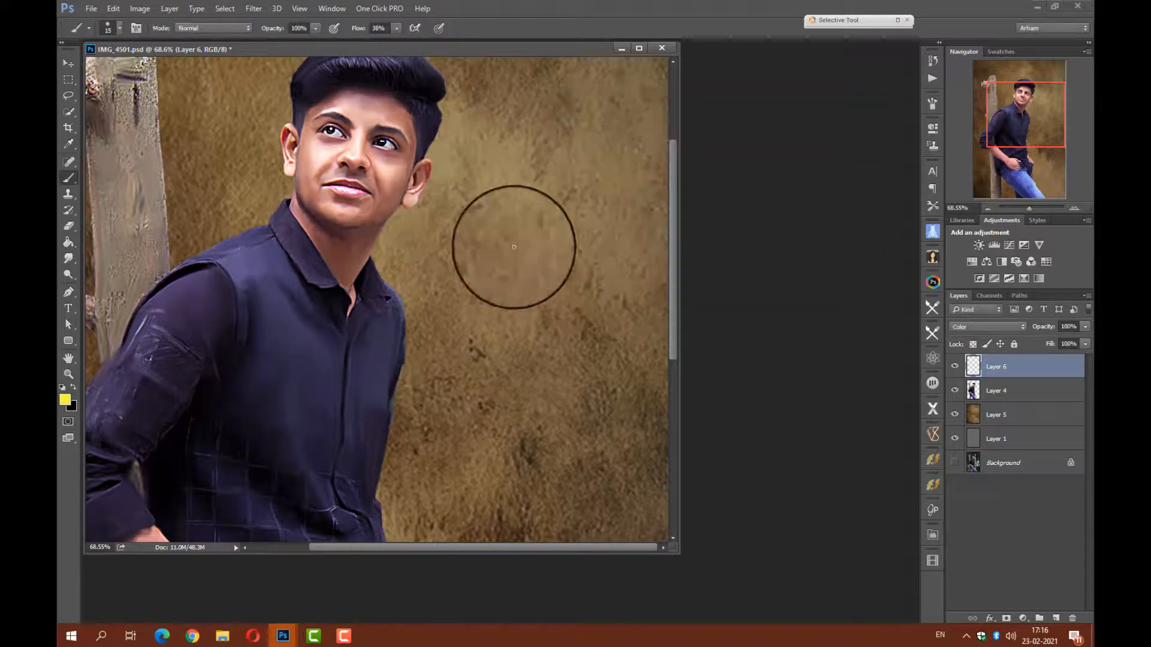
Enlarge the brush, paint yellow along the right side of the hair, and clip Layer 6 to Layer 4.
right_click(514, 247)
left_click(542, 237)
left_click_drag(428, 168, 429, 68)
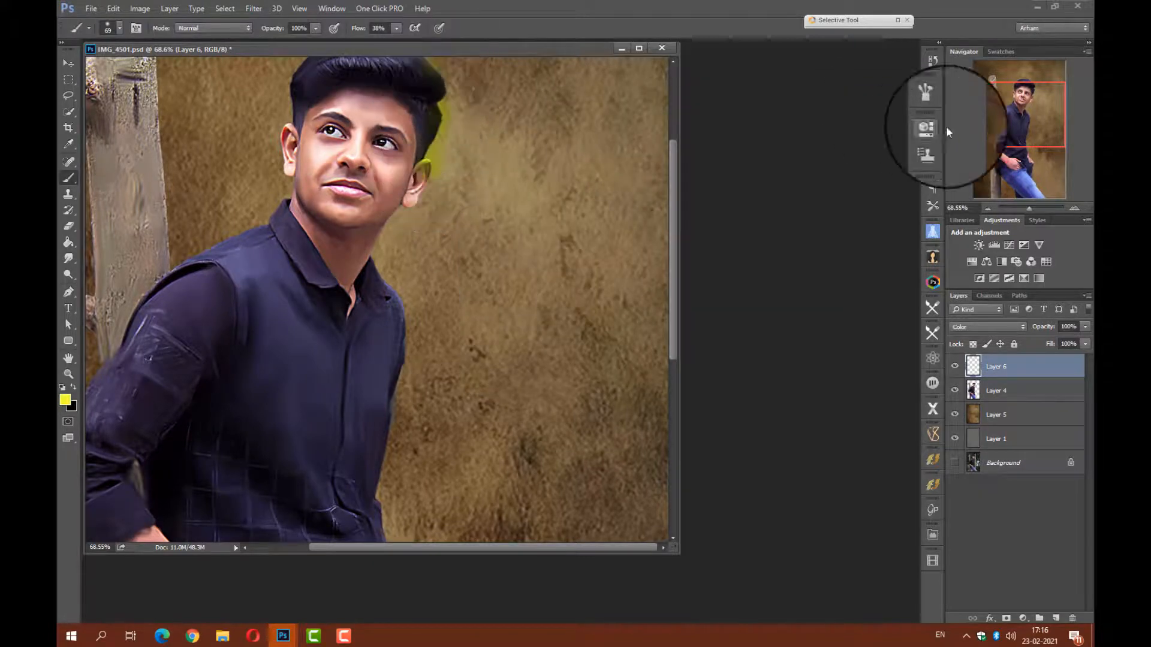
left_click(989, 379, "alt")
left_click_drag(1015, 129, 997, 114)
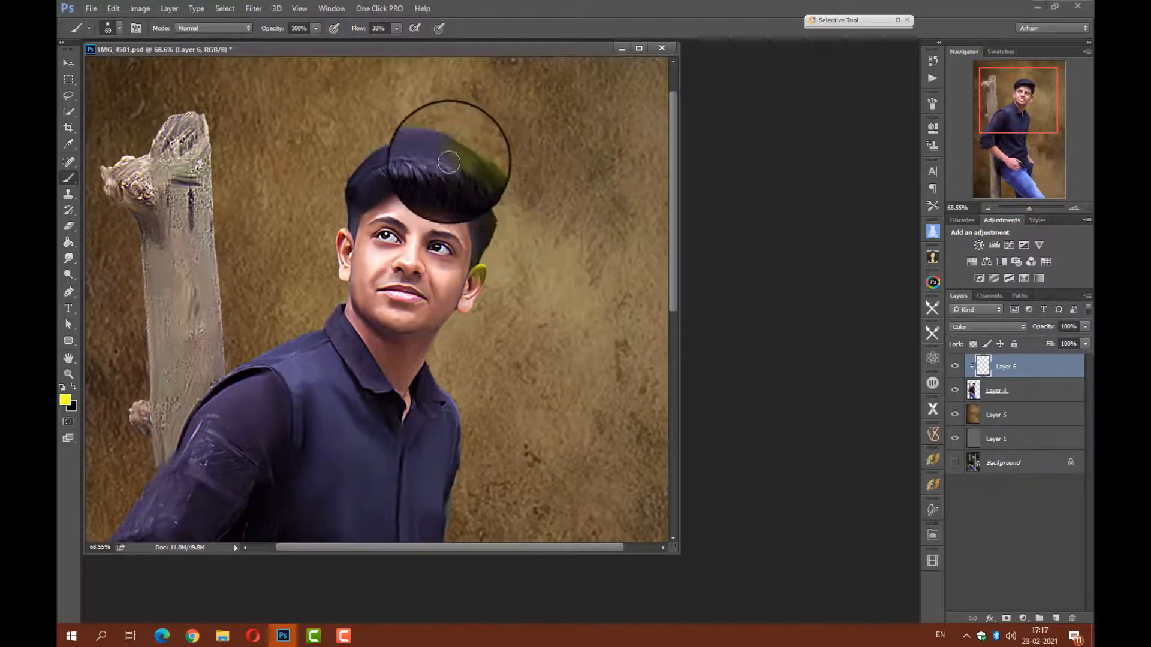
Raise the brush flow to 100%, tint the right ear and jaw yellow, and lower Layer 6's opacity to 73%.
left_click_drag(357, 29, 403, 36)
mouse_move(481, 215)
left_mouse_down()
mouse_move(480, 179)
mouse_move(494, 184)
mouse_move(477, 303)
left_mouse_up()
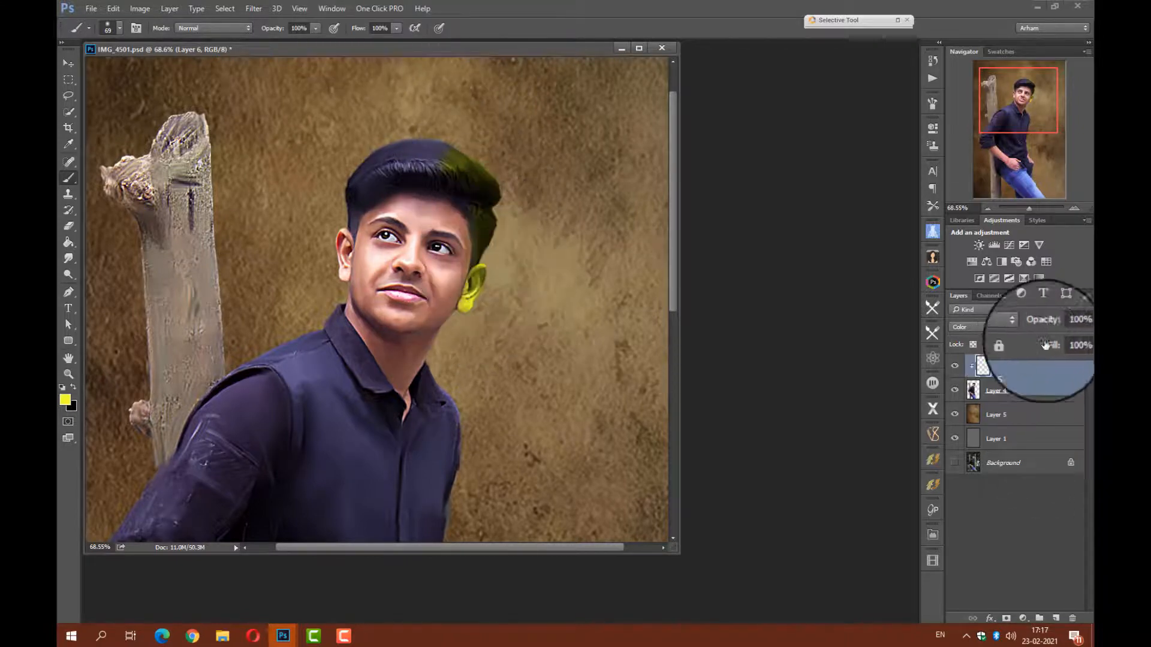
left_click_drag(1035, 328, 1030, 329)
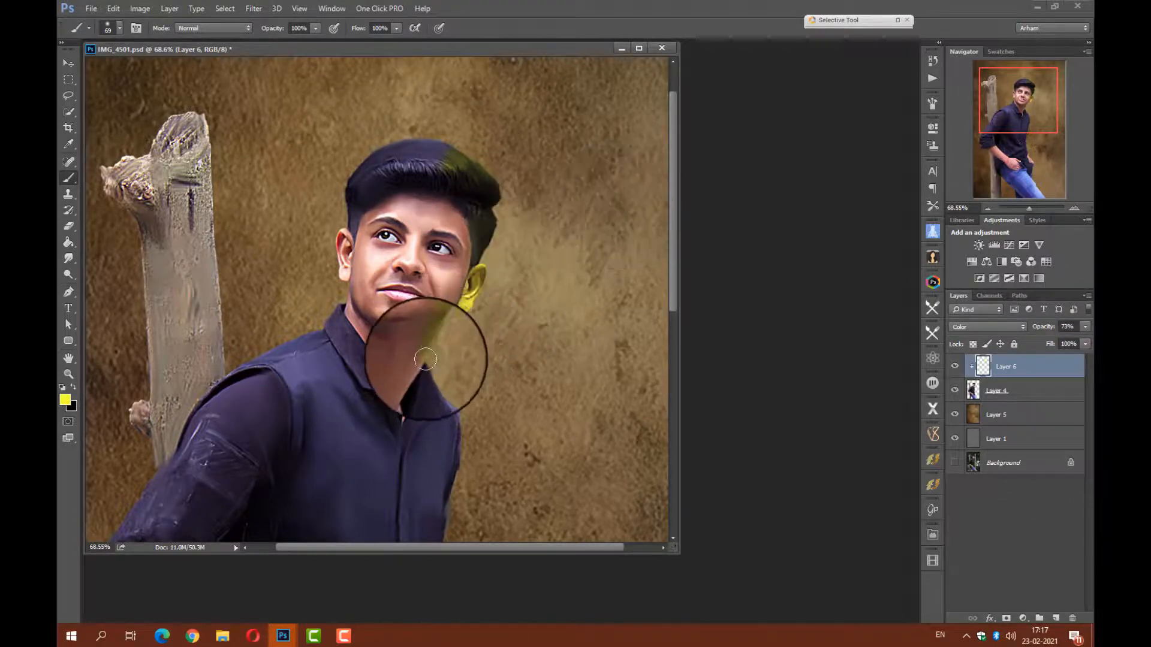
Paint bright red over the left side of the hair, the left shoulder and the wooden post, and reduce Layer 6's opacity to 34%.
left_click(65, 400)
left_click(591, 257)
left_click(827, 120)
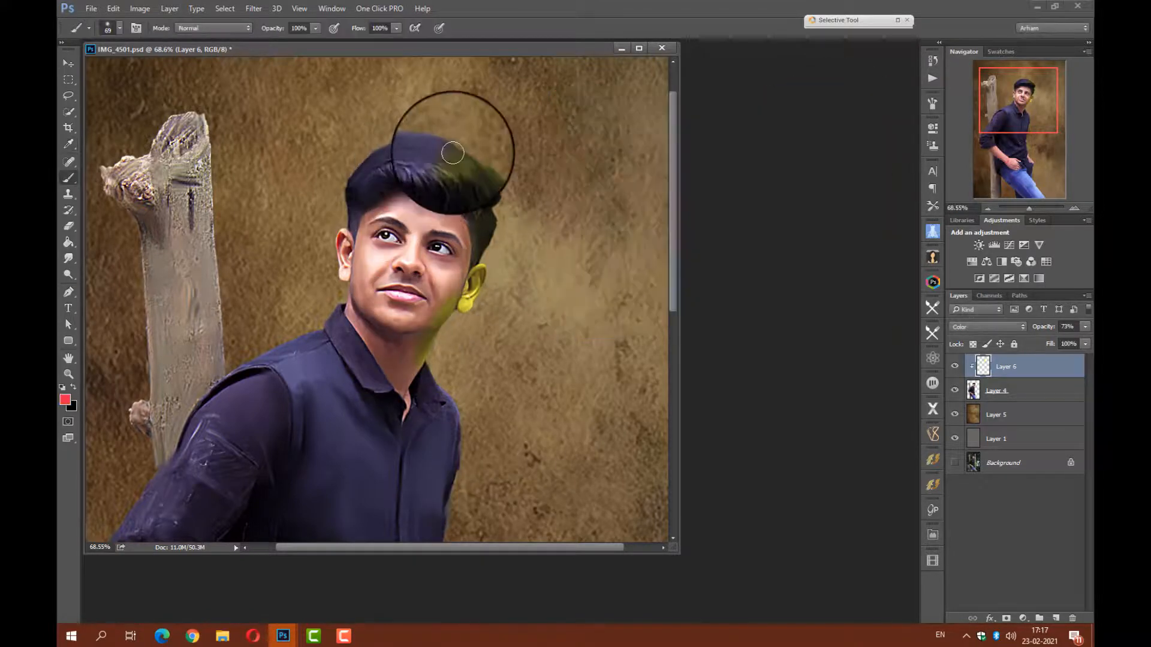
mouse_move(405, 148)
left_mouse_down()
mouse_move(356, 178)
mouse_move(341, 250)
mouse_move(352, 285)
mouse_move(367, 221)
mouse_move(388, 201)
mouse_move(343, 300)
mouse_move(353, 322)
mouse_move(225, 380)
left_mouse_up()
mouse_move(206, 137)
left_mouse_down()
mouse_move(122, 177)
mouse_move(150, 221)
mouse_move(200, 136)
mouse_move(199, 180)
mouse_move(143, 296)
mouse_move(134, 415)
left_mouse_up()
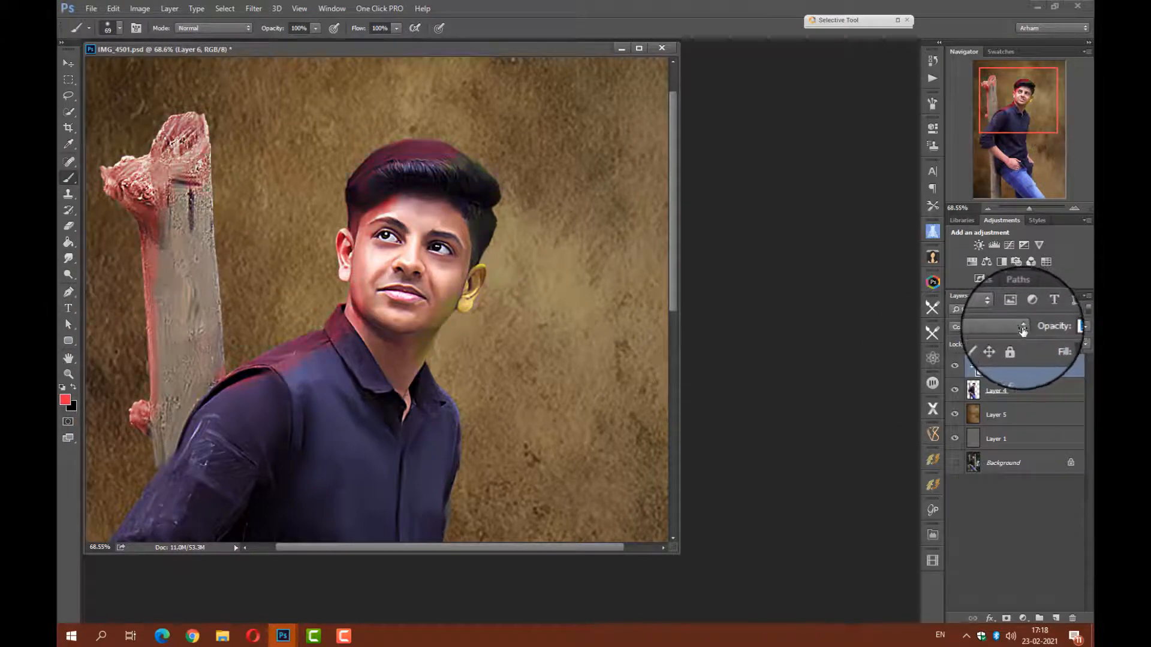
Choose light cyan #3de4fc as the foreground color and tint the shirt's right shoulder with it.
left_click(65, 400)
left_click(675, 270)
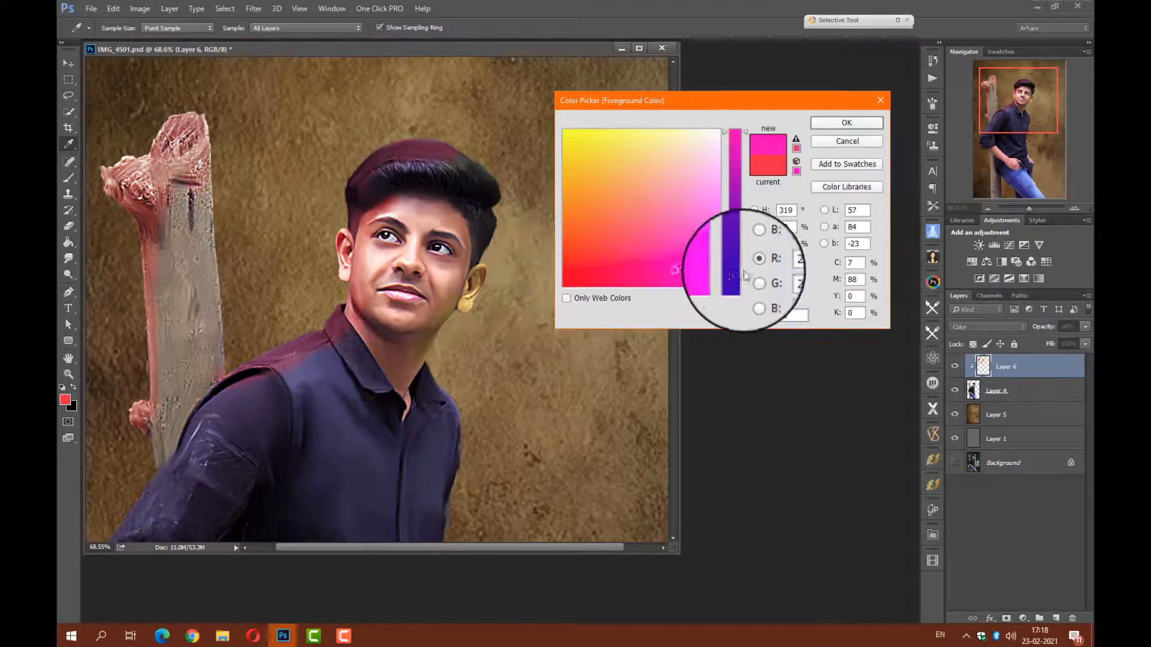
left_click(738, 250)
left_click(714, 151)
left_click(836, 122)
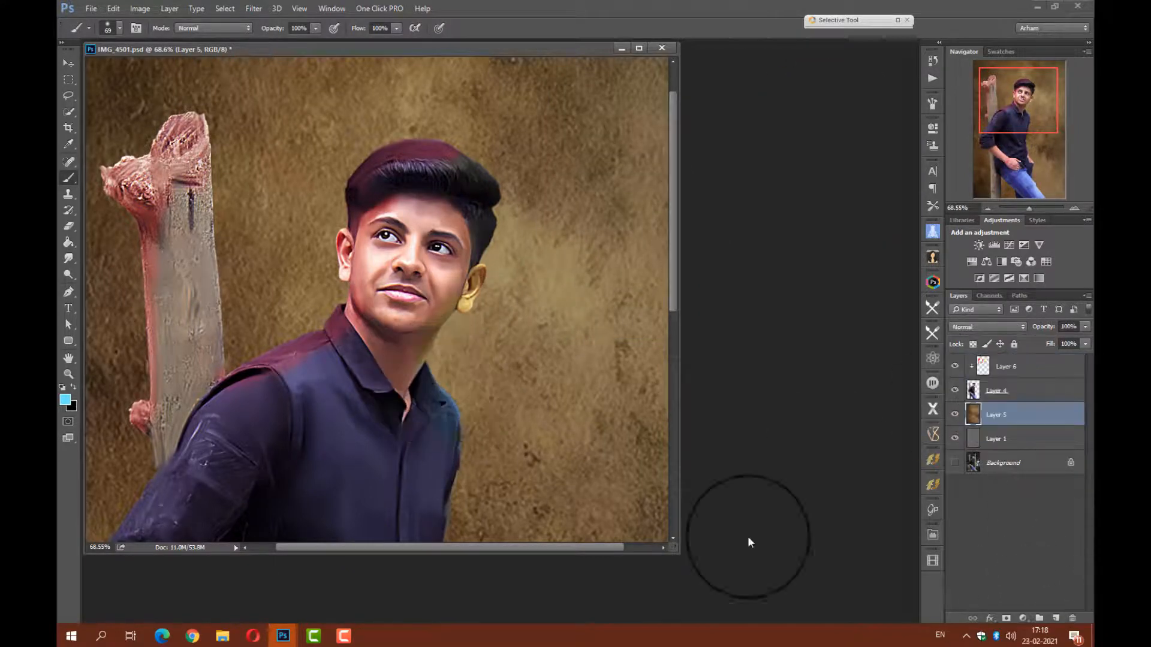
Reduce the brush to 23 px and dab light cyan below the left eye with Layer 5 selected.
scroll(485, 237, "up", 5)
right_click(396, 331)
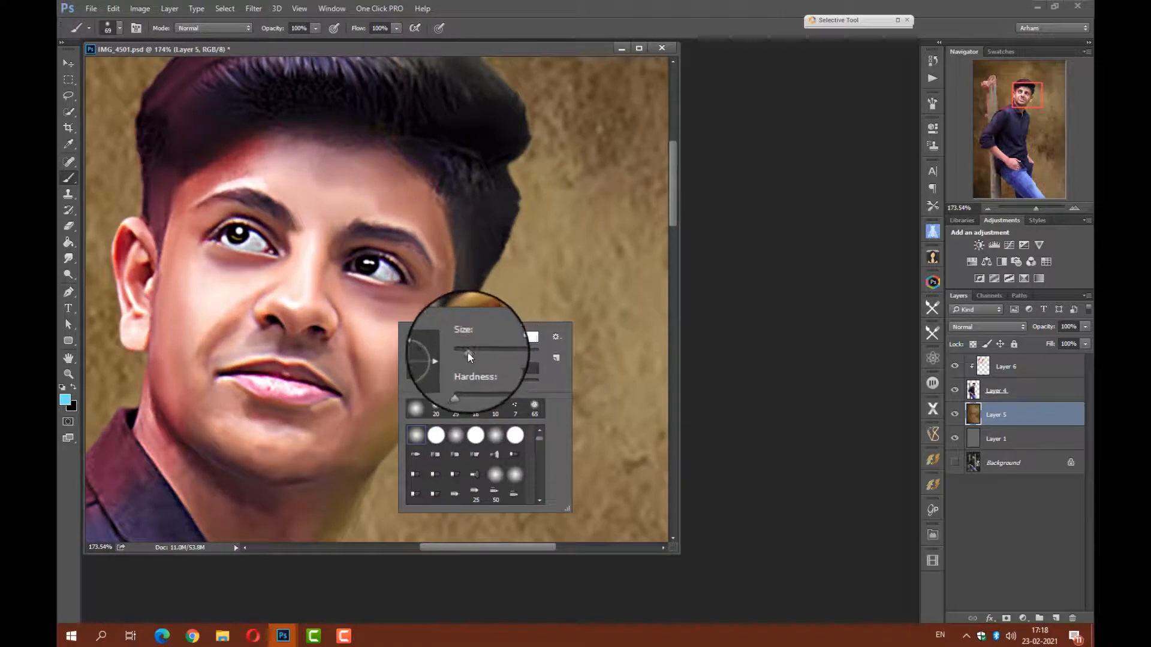
left_click_drag(468, 352, 461, 352)
left_click(257, 260)
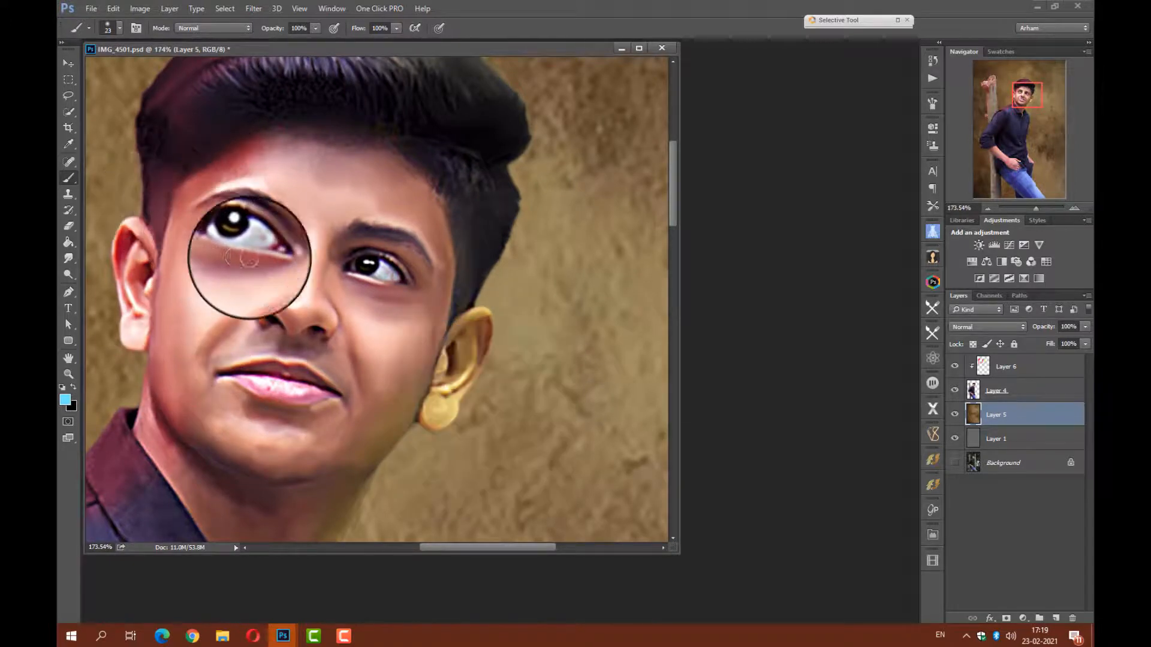
Select Layer 6, sample a dark red from the left ear, and paint it along the right side of the face.
left_click(1006, 367)
left_click(64, 400)
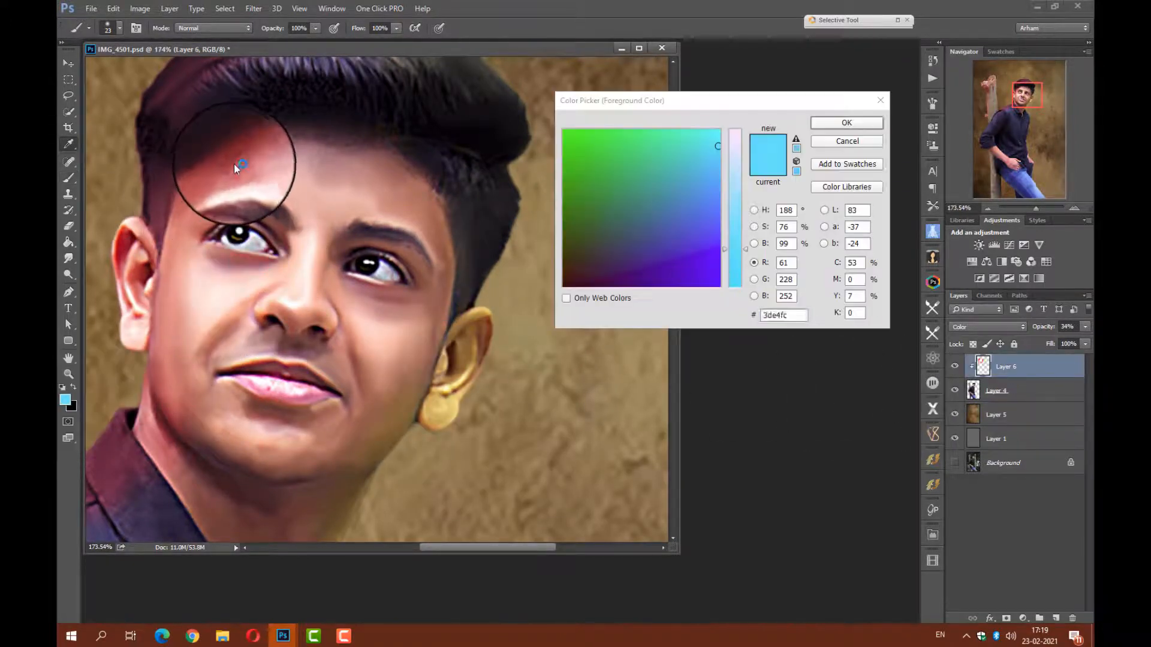
left_click(123, 241)
left_click(834, 123)
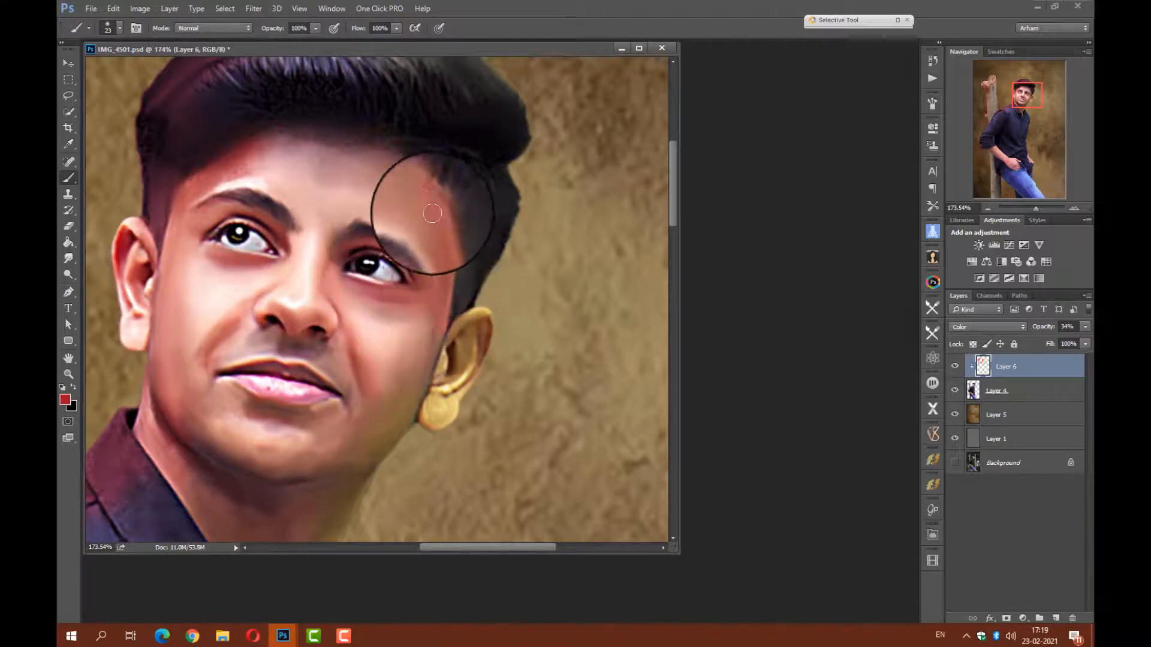
left_click_drag(432, 213, 424, 380)
Set the Eraser to 40 px and soften the color tints on the right cheek and right ear.
left_click(68, 226)
right_click(418, 395)
left_click(494, 426)
left_click(406, 395)
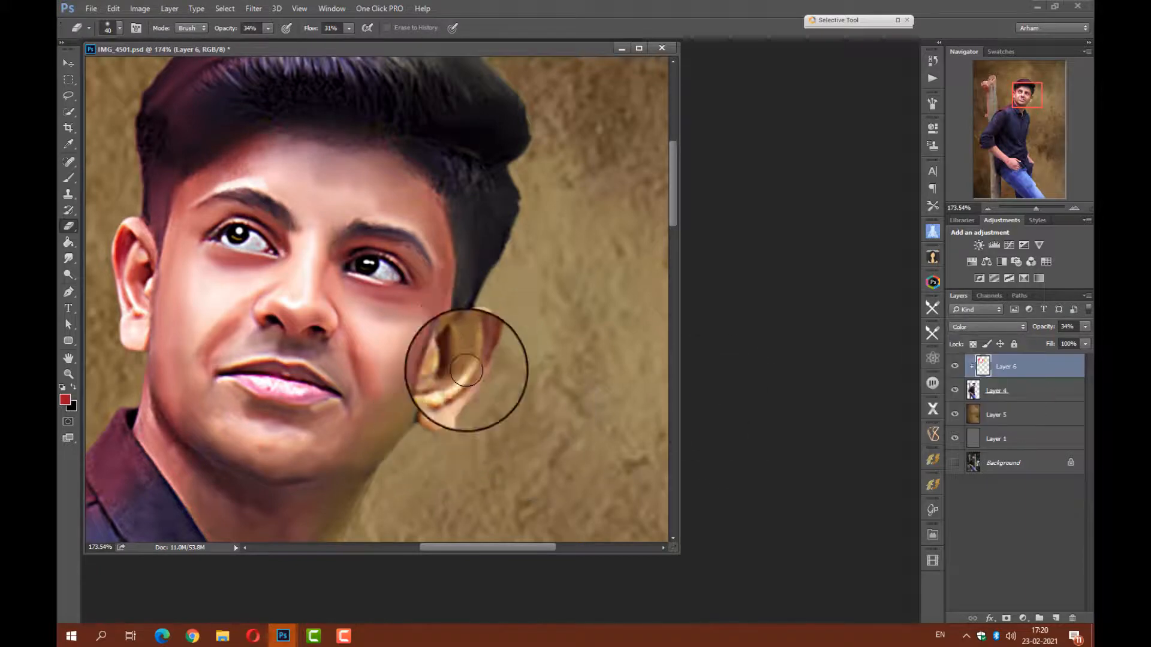
left_click_drag(470, 364, 444, 304)
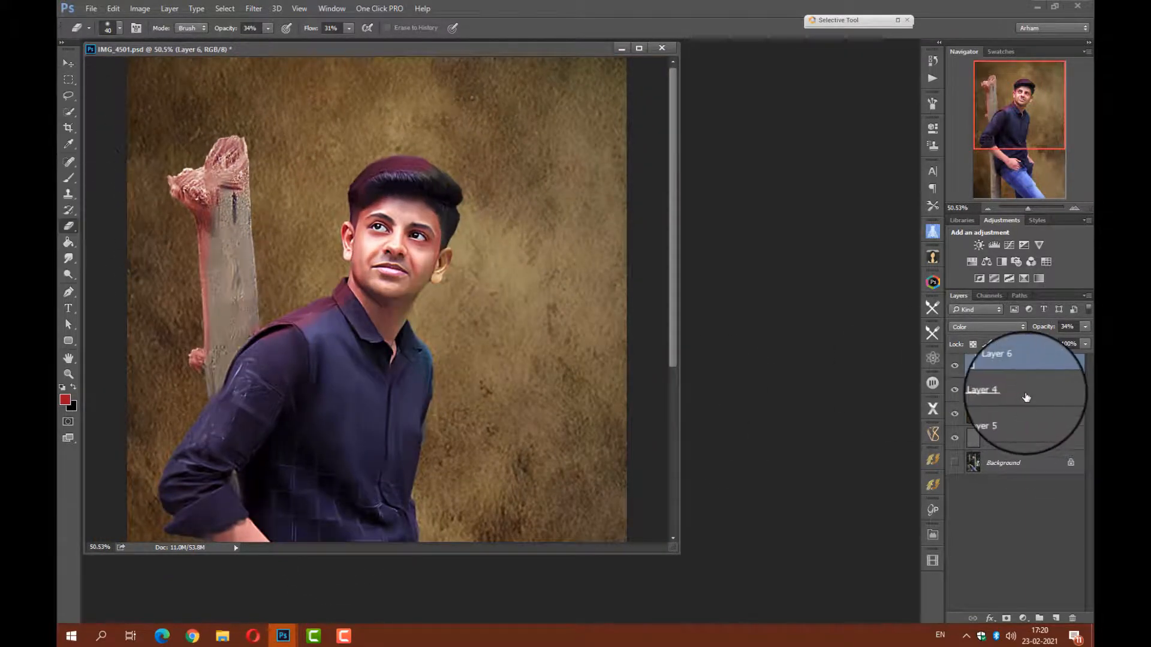
Merge Layer 6 into Layer 4 and erase the bottom of the jeans and post with a 250 px Eraser at 94% opacity.
left_click_drag(465, 337, 437, 367)
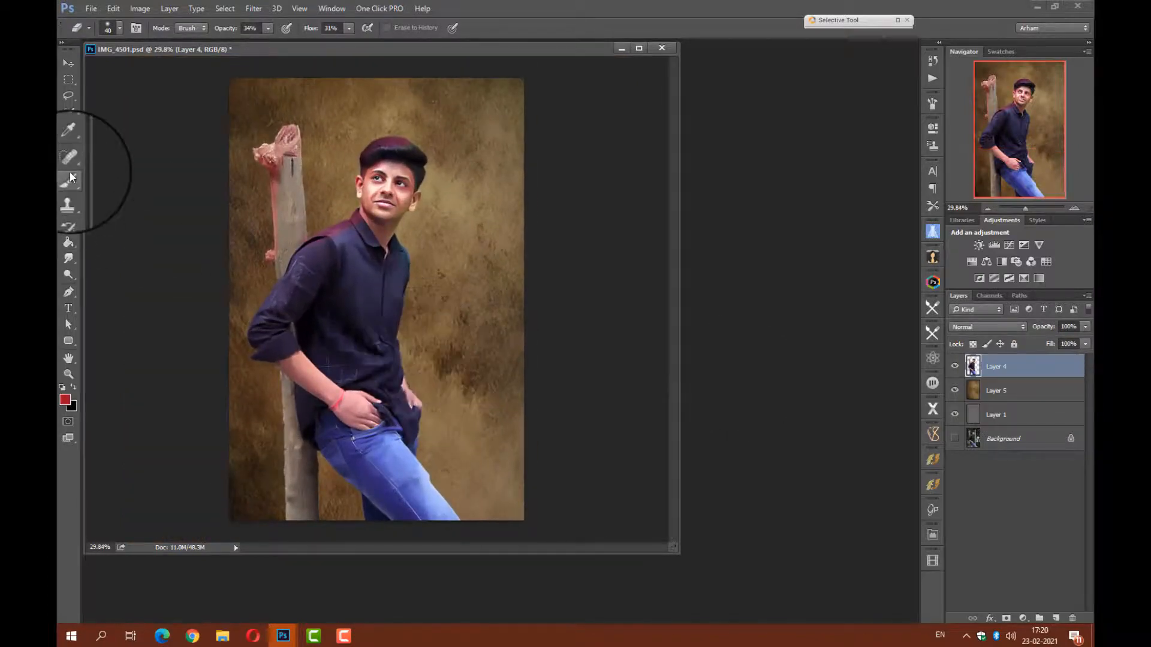
right_click(462, 407)
left_click_drag(534, 447, 583, 442)
mouse_move(451, 512)
left_mouse_down()
mouse_move(368, 525)
mouse_move(304, 509)
left_mouse_up()
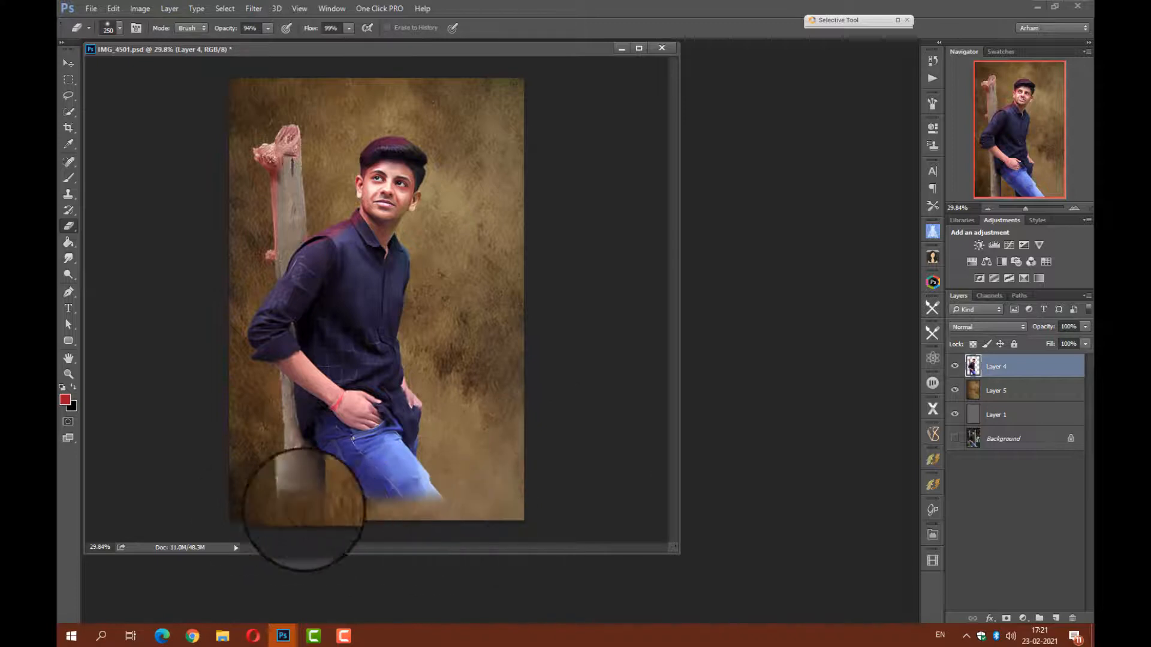
left_click_drag(434, 520, 442, 509)
Set the Eraser to 57% opacity and 49% flow, and fade the lower jeans and post further into the background.
left_click_drag(226, 31, 200, 31)
left_click_drag(307, 30, 300, 32)
mouse_move(266, 466)
left_mouse_down()
mouse_move(333, 497)
mouse_move(455, 498)
mouse_move(467, 462)
mouse_move(328, 470)
mouse_move(397, 504)
mouse_move(444, 484)
mouse_move(273, 476)
mouse_move(372, 457)
mouse_move(321, 476)
left_mouse_up()
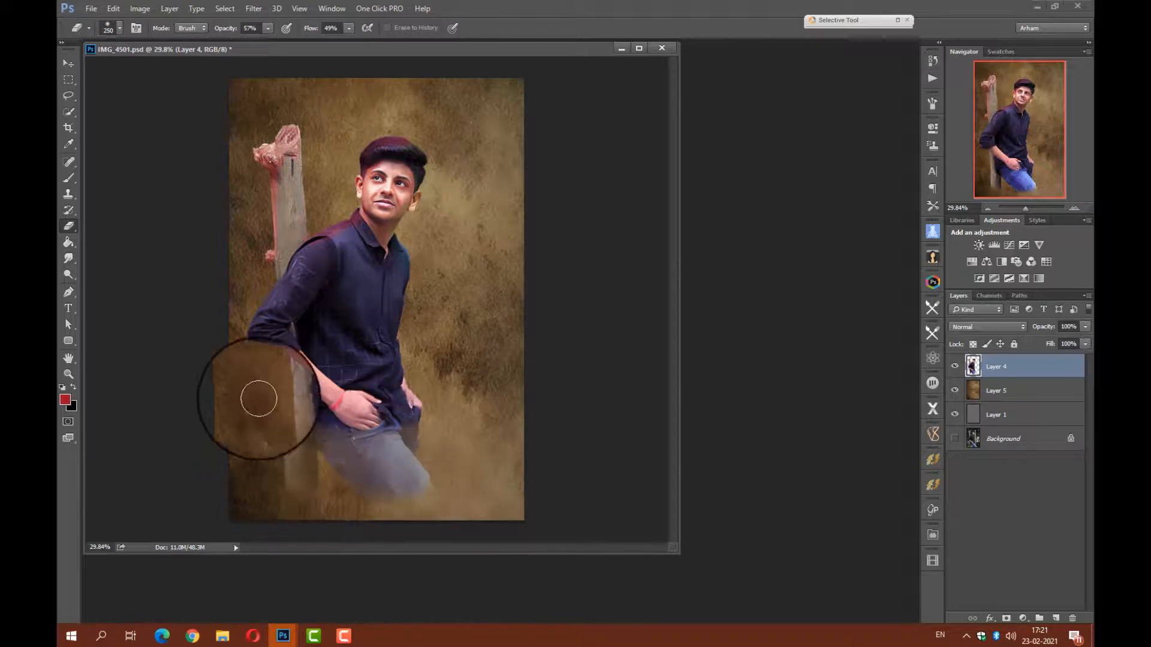
Set the Eraser to 29% opacity and 22% flow, and lightly blend the post and elbow area into the texture.
left_click(228, 30)
left_click_drag(301, 32, 297, 32)
mouse_move(256, 467)
left_mouse_down()
mouse_move(368, 508)
mouse_move(420, 465)
mouse_move(328, 503)
mouse_move(253, 439)
mouse_move(275, 128)
mouse_move(264, 161)
mouse_move(286, 129)
mouse_move(261, 358)
mouse_move(241, 336)
left_mouse_up()
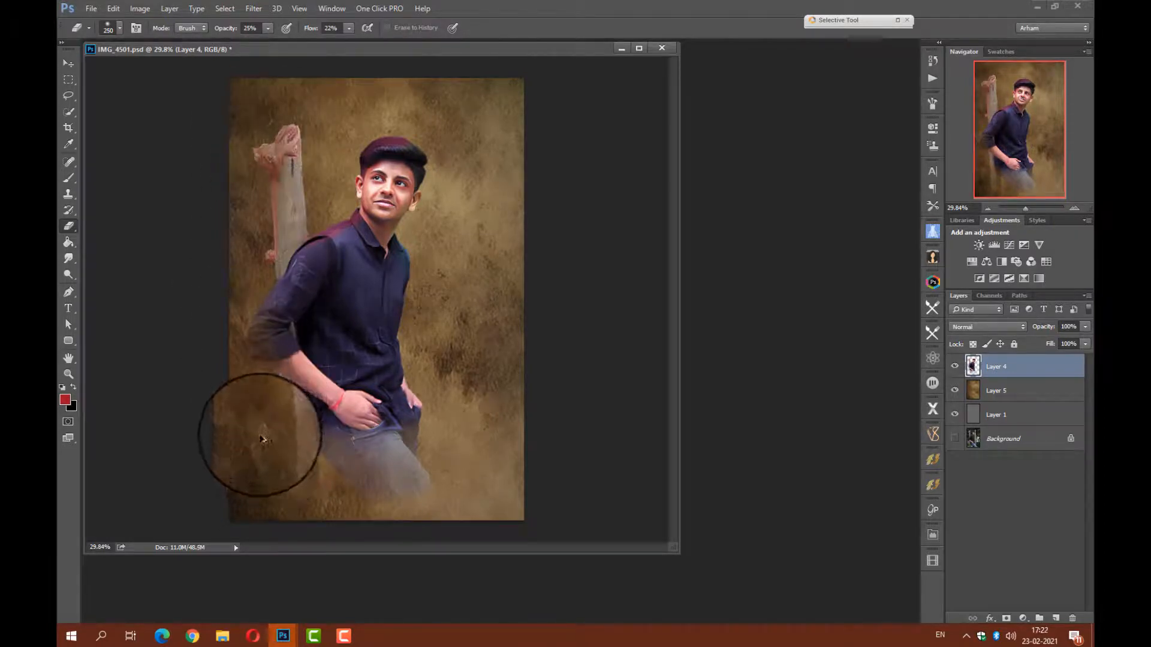
Clear the fixed crop size and extend the canvas to the left of the subject while keeping the full picture height.
left_click(68, 127)
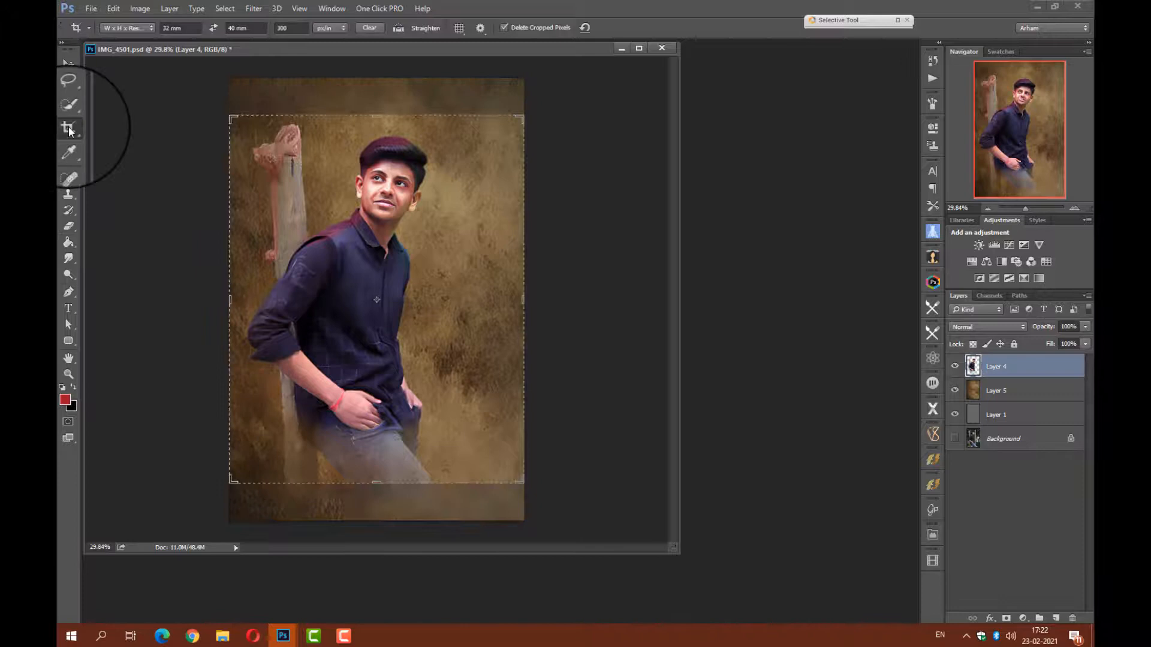
left_click(370, 28)
left_click_drag(231, 115, 178, 91)
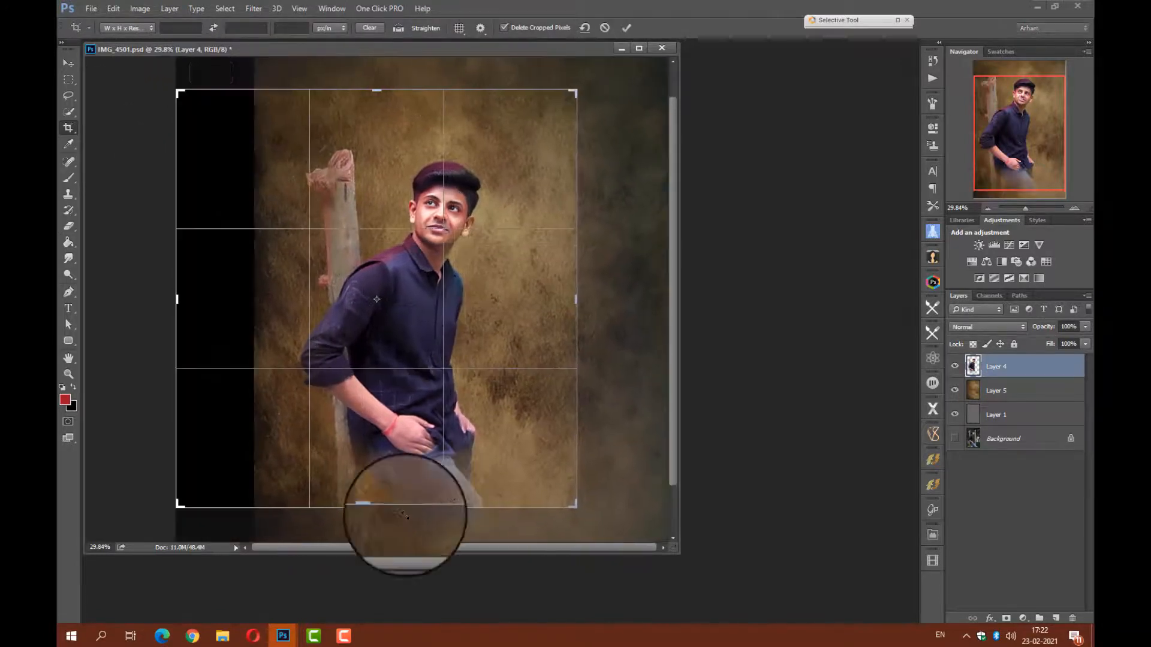
left_click_drag(377, 508, 378, 527)
key("Return")
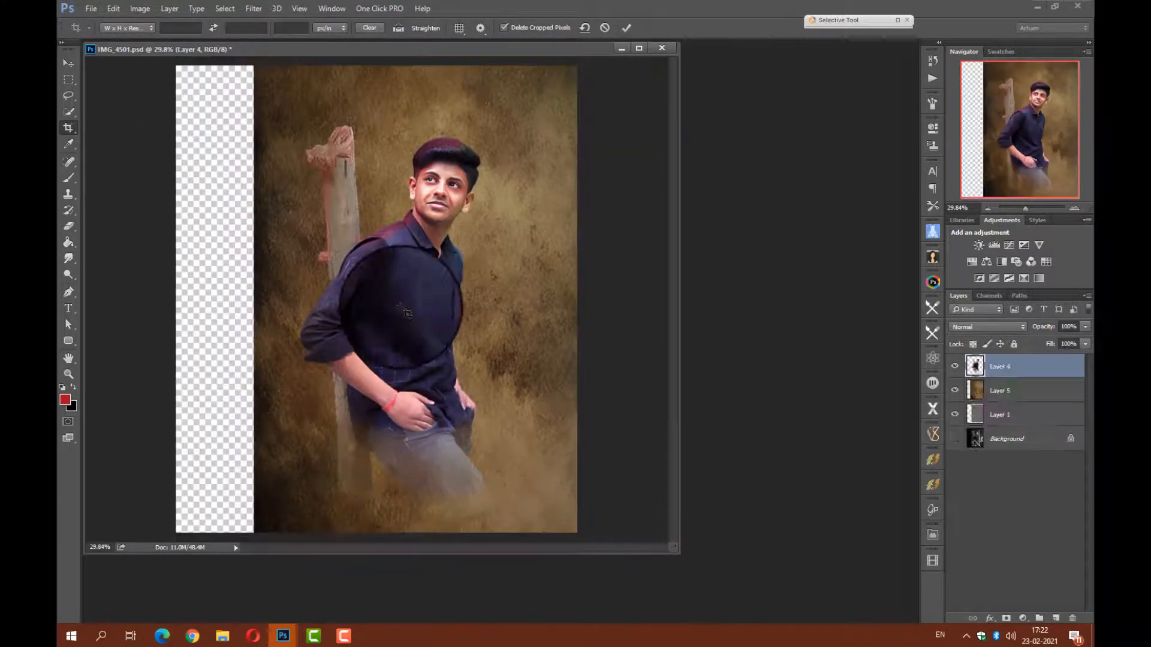
Stretch the brown texture on Layer 5 leftward to fill the empty canvas strip.
left_click(69, 68)
left_click_drag(255, 300, 162, 299)
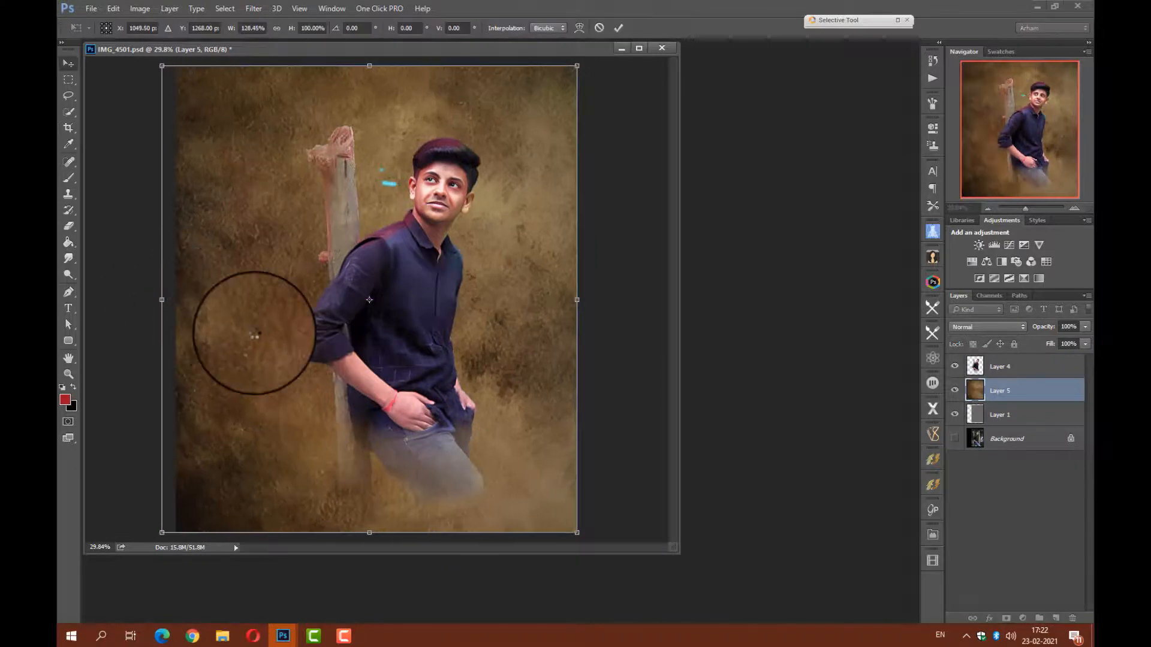
key("Return")
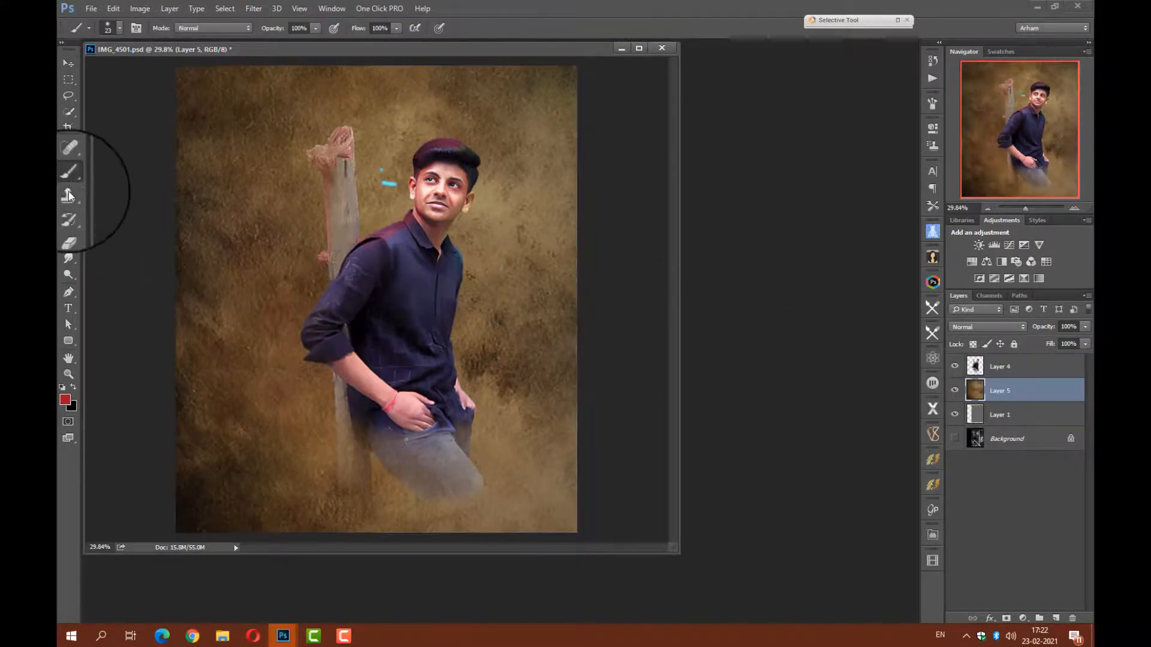
Remove the cyan marks from the background beside the left ear with the Clone Stamp tool.
left_click(68, 195)
scroll(384, 174, "up", 5)
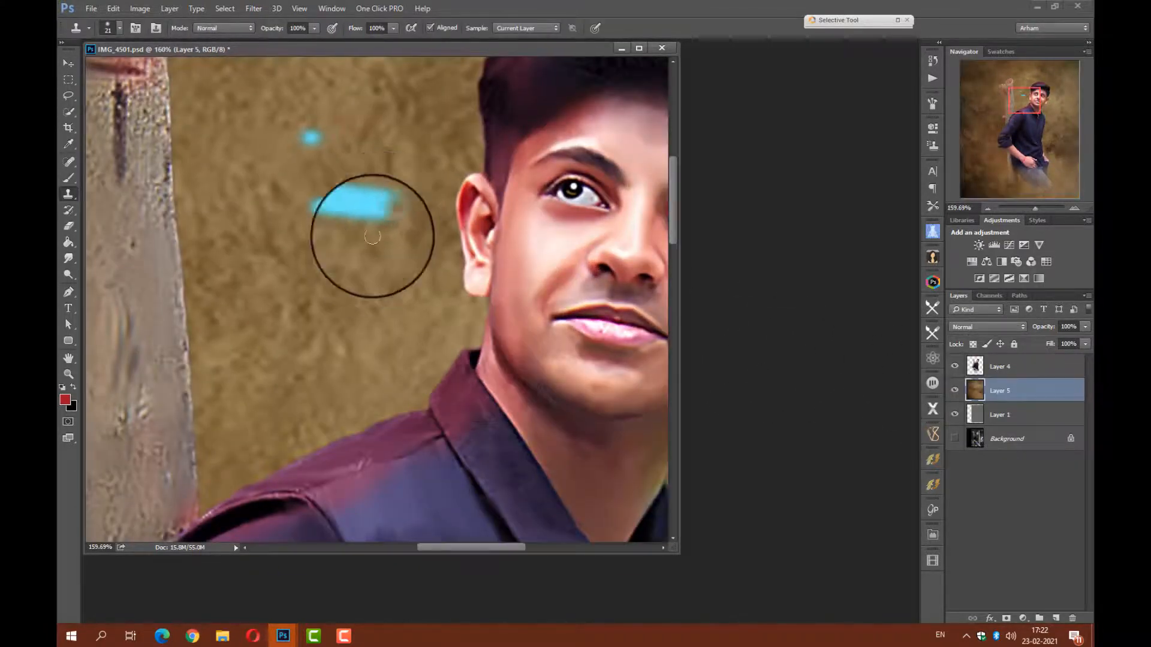
mouse_move(373, 236)
left_mouse_down()
mouse_move(317, 198)
mouse_move(380, 213)
left_mouse_up()
left_click(307, 140)
left_click(342, 130, "alt")
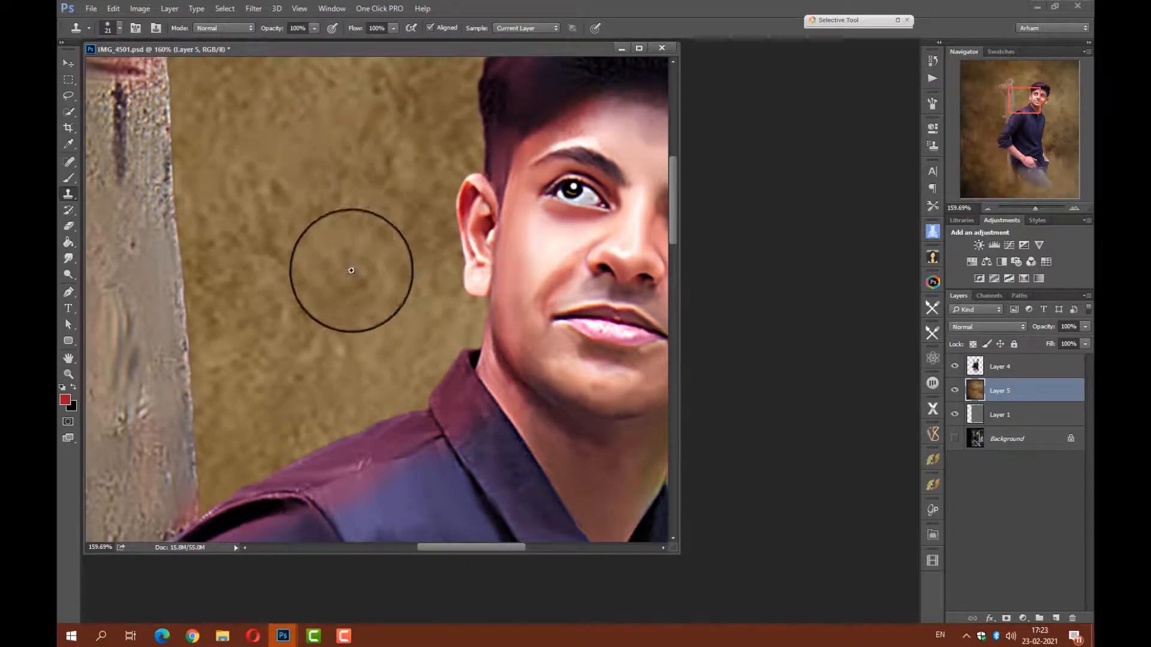
Enlarge the portrait's document window and show the whole picture.
scroll(347, 270, "down", 5)
left_click(69, 63)
left_click_drag(673, 548, 817, 578)
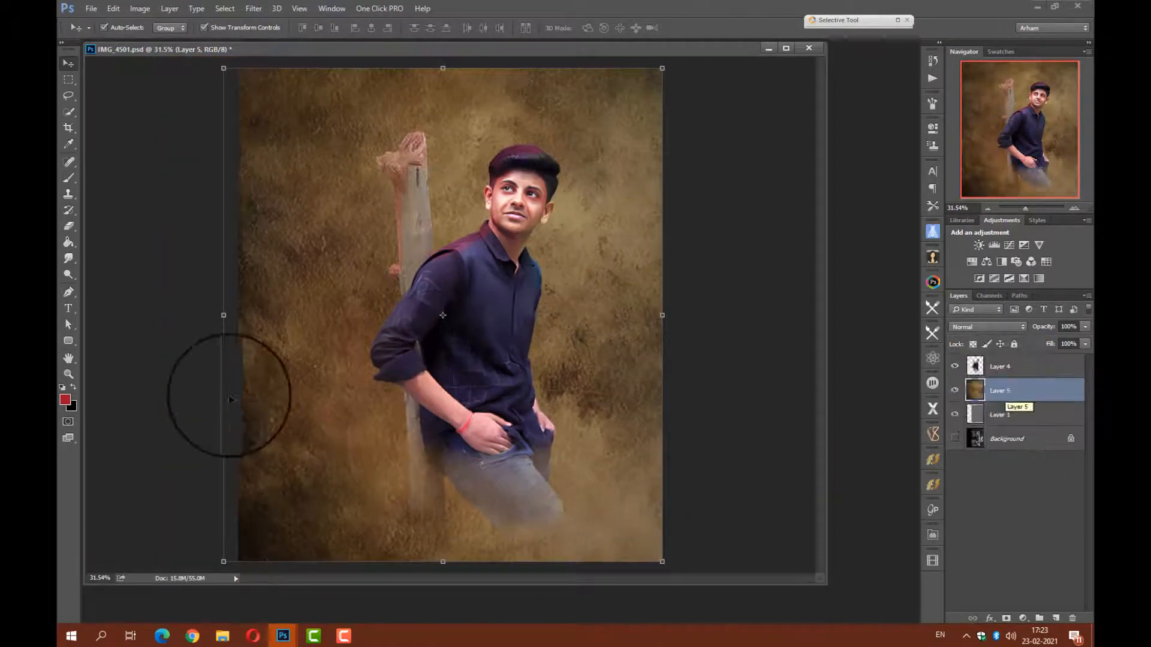
Add a new layer above Layer 4 and set the Brush to 10 px.
left_click(68, 179)
left_click(1056, 618)
scroll(511, 408, "up", 3)
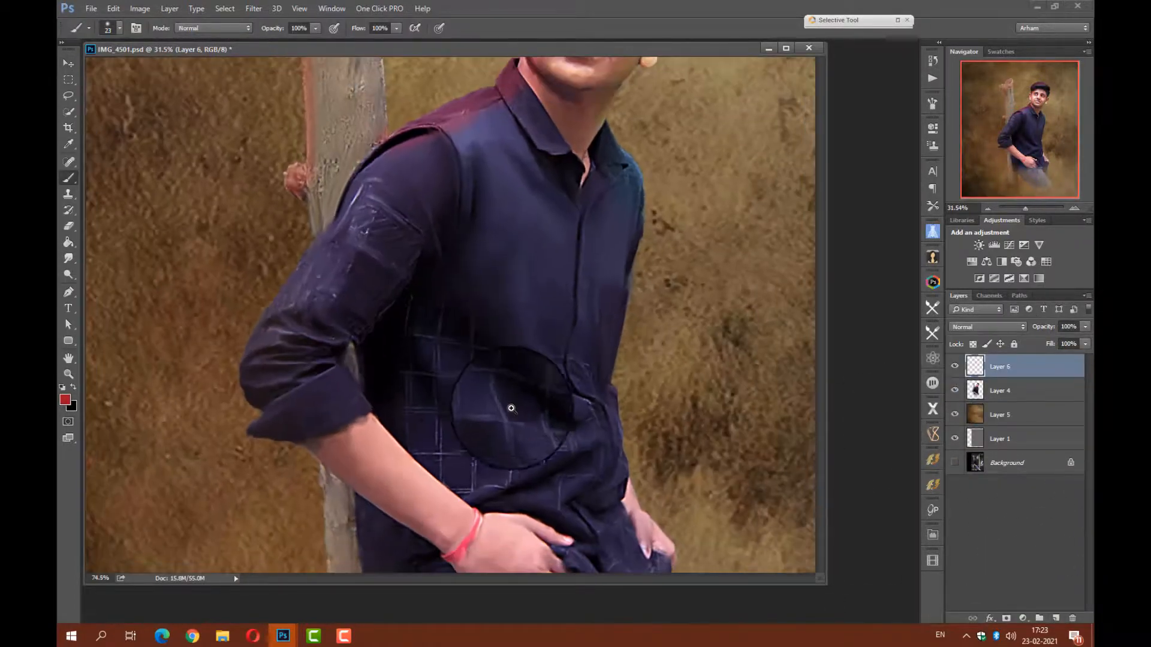
right_click(506, 396)
Undo the red test stroke and paint short white brush lines along the check pattern on the lower part of the shirt.
left_click_drag(497, 383, 499, 398)
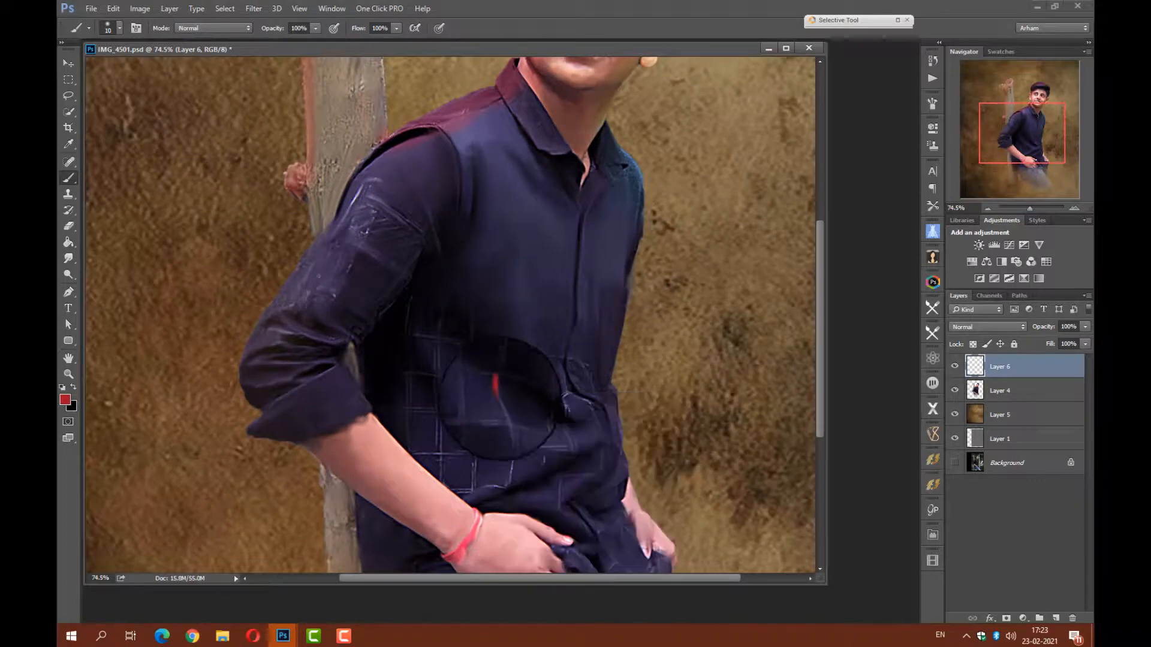
key("ctrl+z")
right_click(502, 440)
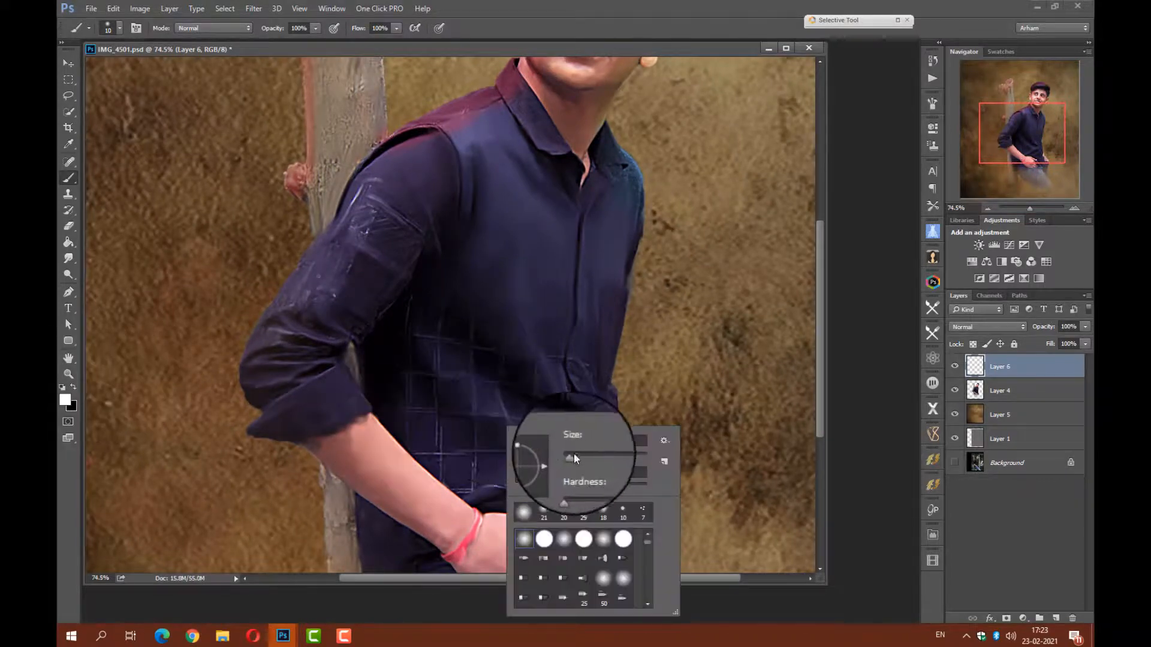
left_click_drag(569, 459, 573, 459)
mouse_move(474, 454)
left_mouse_down()
mouse_move(479, 443)
mouse_move(501, 448)
left_mouse_up()
right_click(439, 428)
left_click_drag(435, 413, 466, 455)
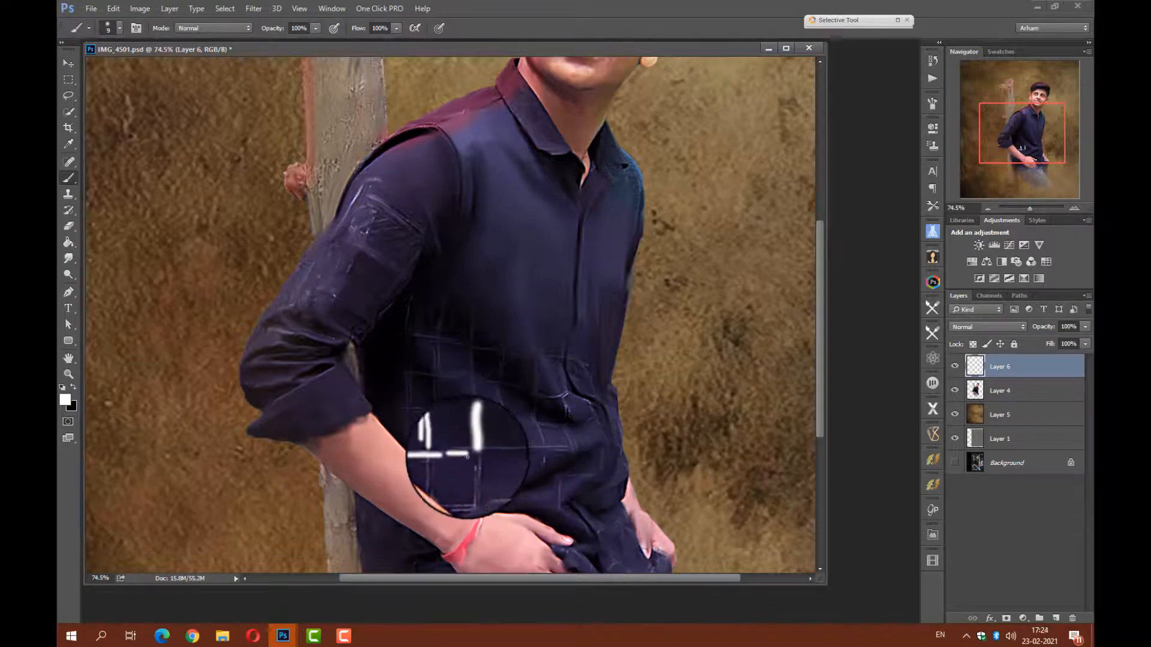
left_click_drag(507, 416, 502, 404)
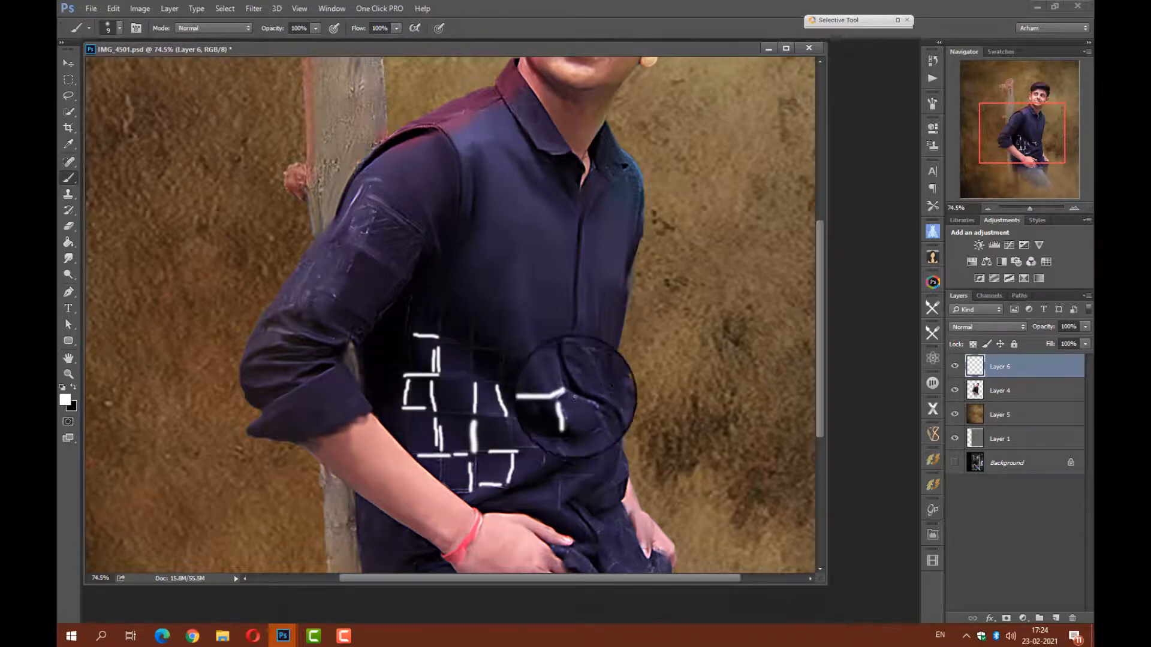
Soften the white check lines with a 7.8 px Gaussian Blur and merge them into Layer 4.
left_click(254, 11)
mouse_move(342, 144)
left_click(476, 201)
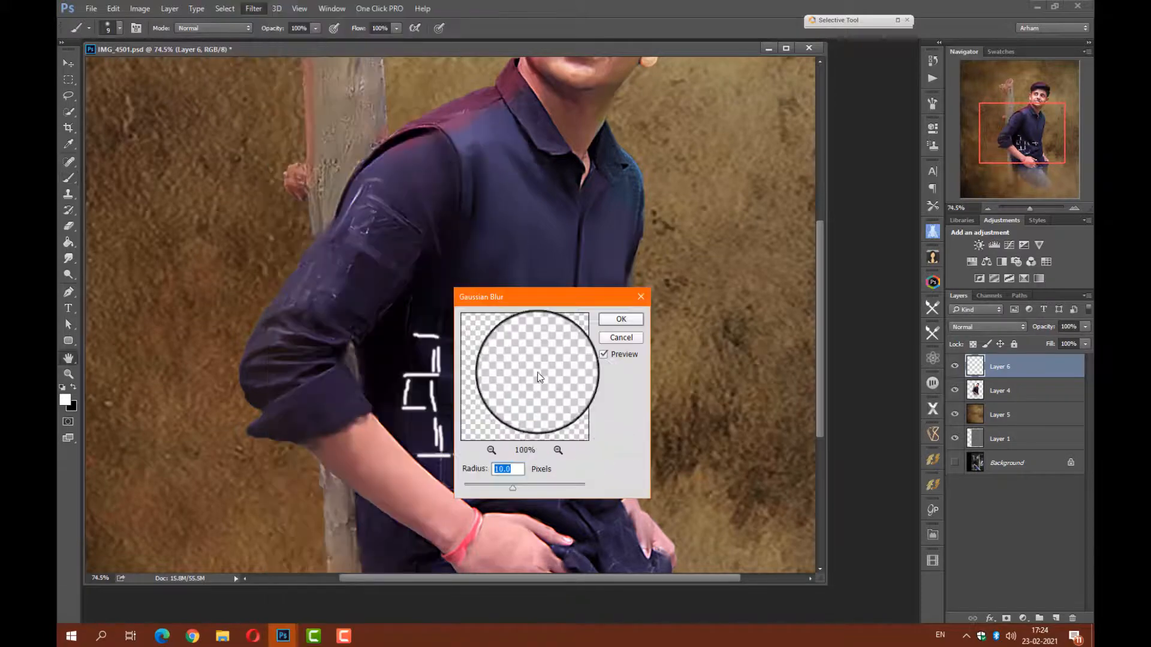
left_click_drag(542, 299, 709, 247)
mouse_move(680, 436)
left_mouse_down()
mouse_move(693, 436)
mouse_move(674, 435)
left_mouse_up()
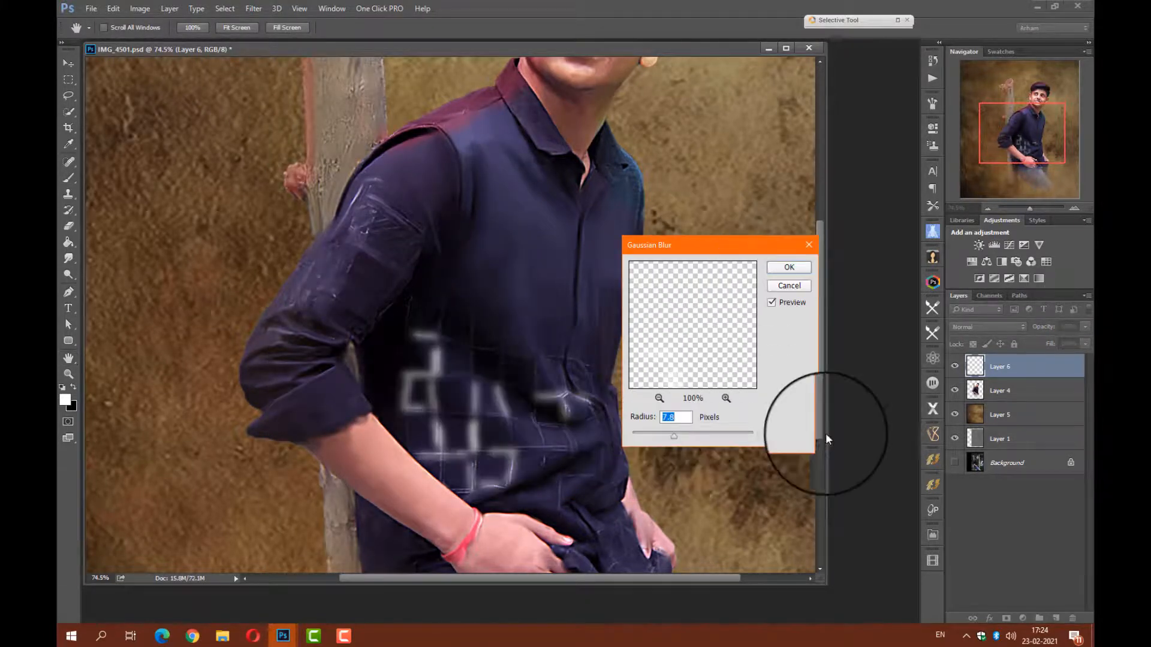
key("Return")
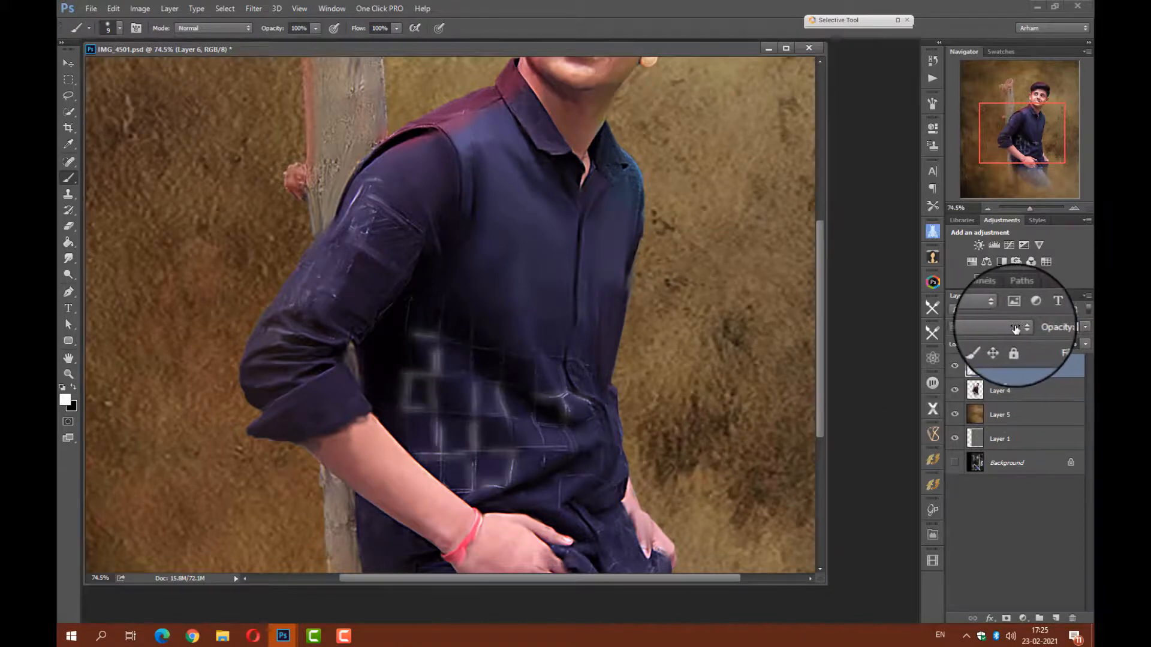
key("ctrl+e")
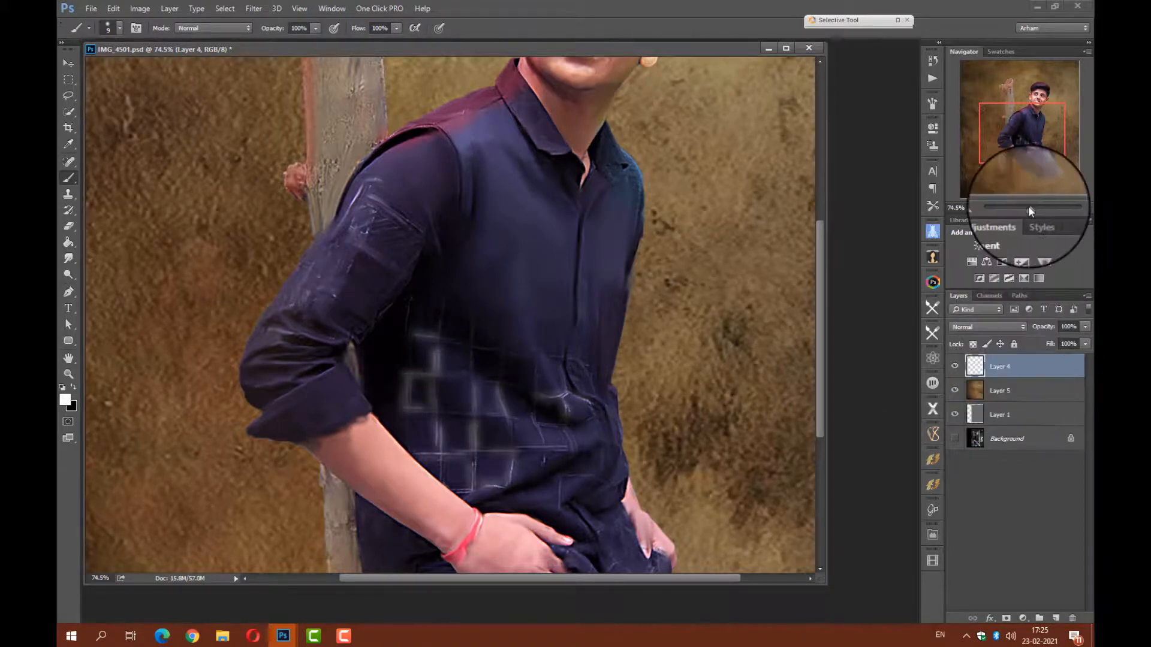
Delete Layer 1 from the document.
left_click(1027, 207)
left_click_drag(1023, 150, 1032, 132)
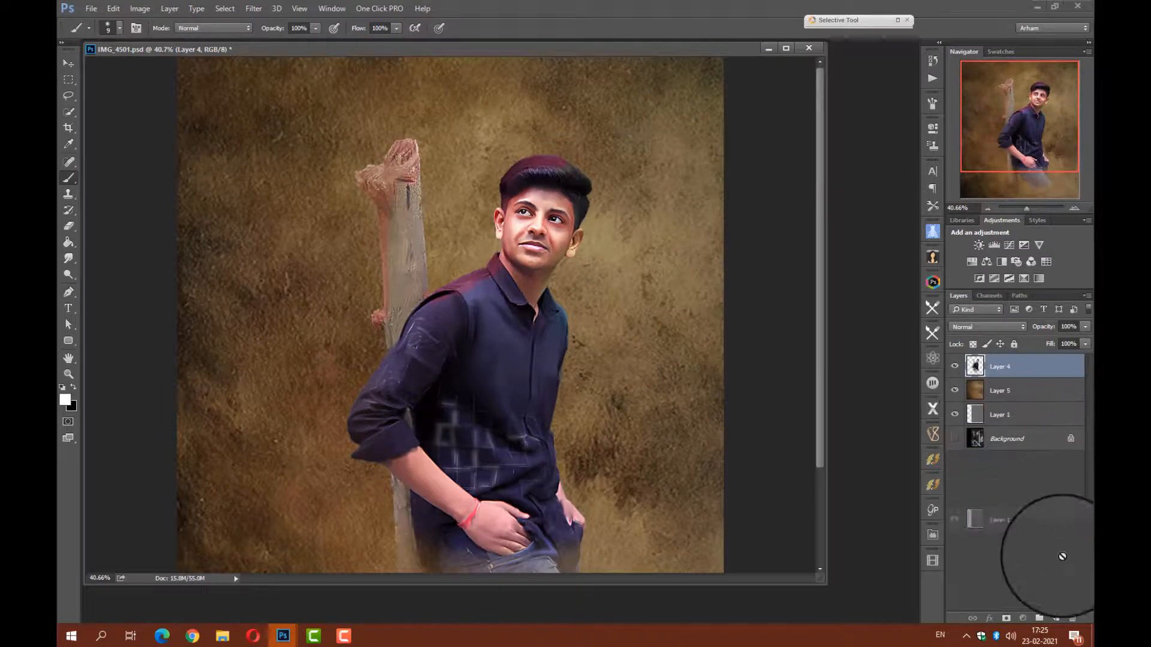
left_click_drag(1062, 556, 1072, 618)
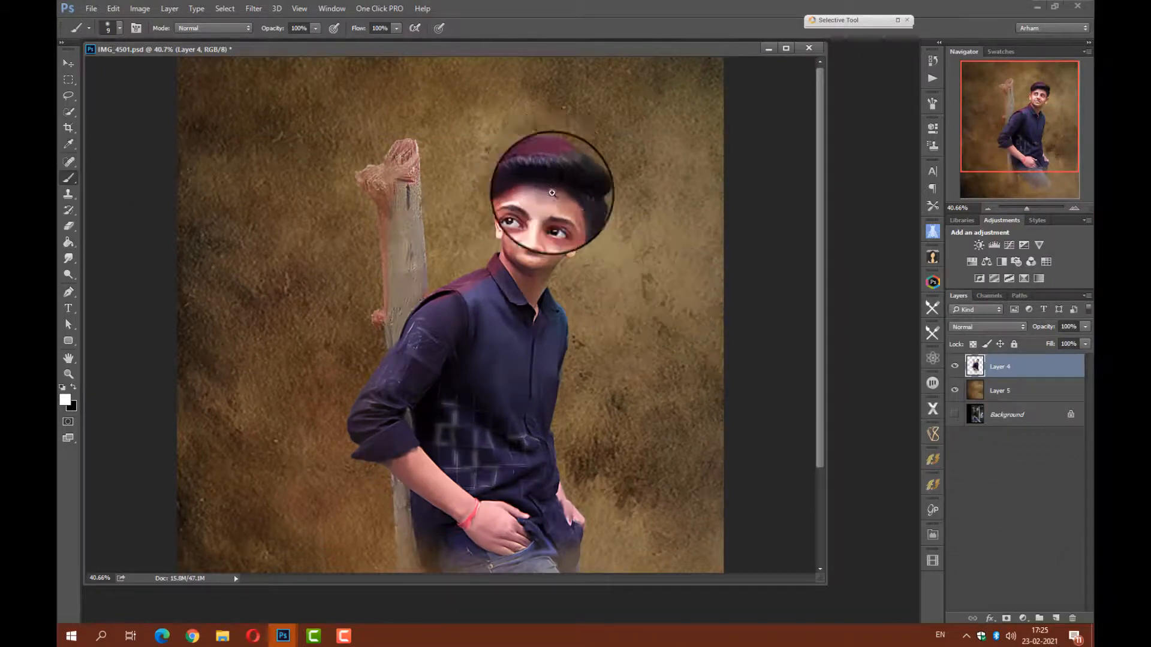
Add a new layer above Layer 4 and set the Brush to 17 px for work on the hair.
scroll(551, 186, "up", 9)
left_click(1056, 618)
right_click(542, 241)
left_click_drag(562, 233, 560, 231)
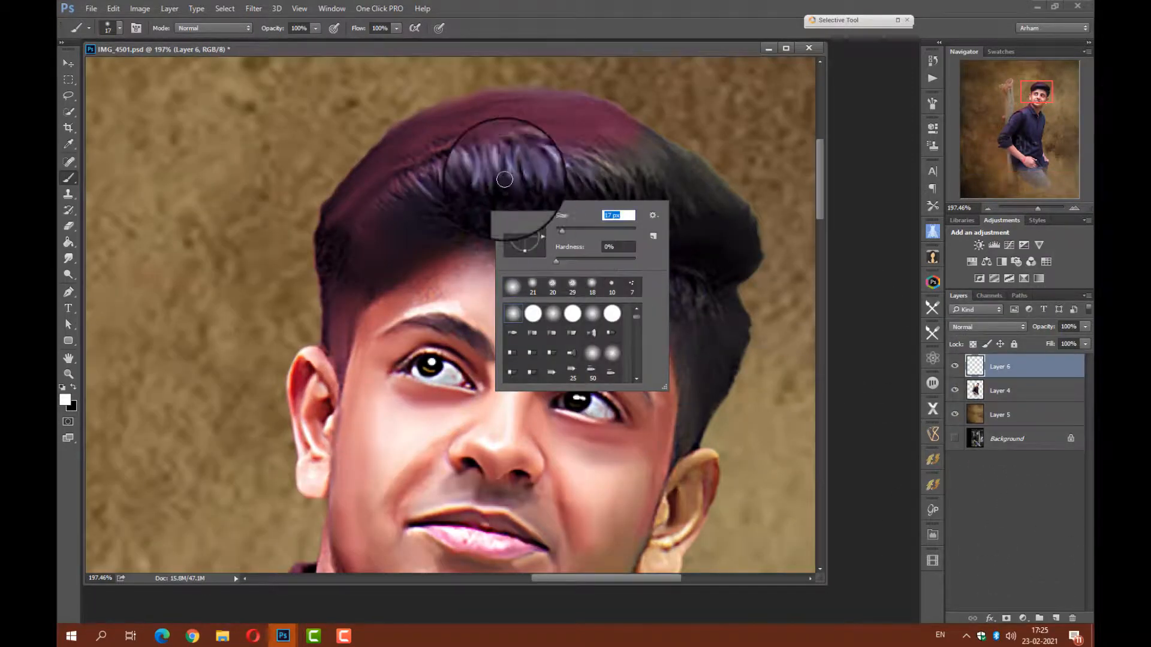
Draw a short curved path over the front hair highlights, reduce the brush size and stroke the path in white.
left_click(68, 292)
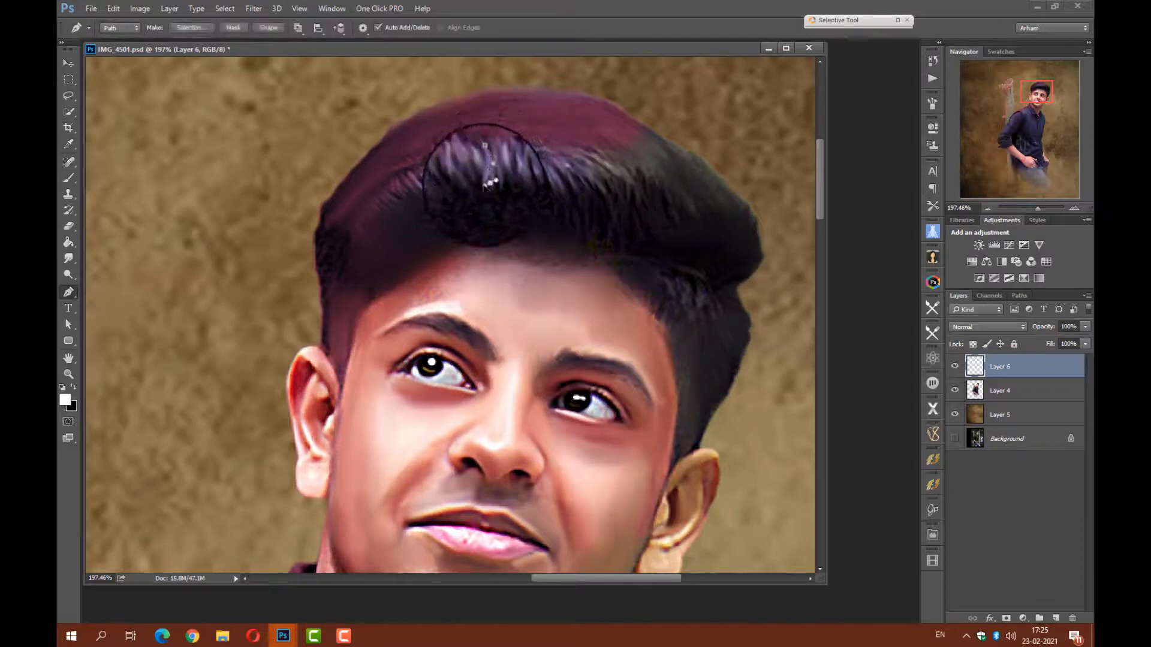
left_click(68, 178)
right_click(502, 203)
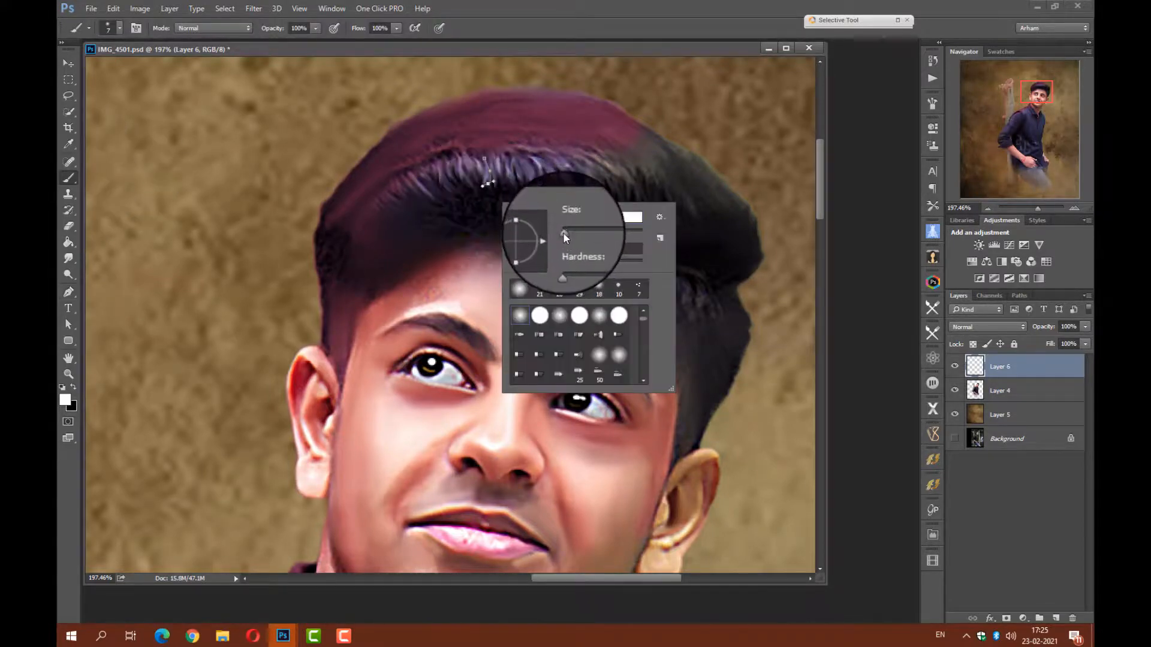
left_click_drag(563, 232, 561, 232)
left_click(68, 292)
right_click(495, 190)
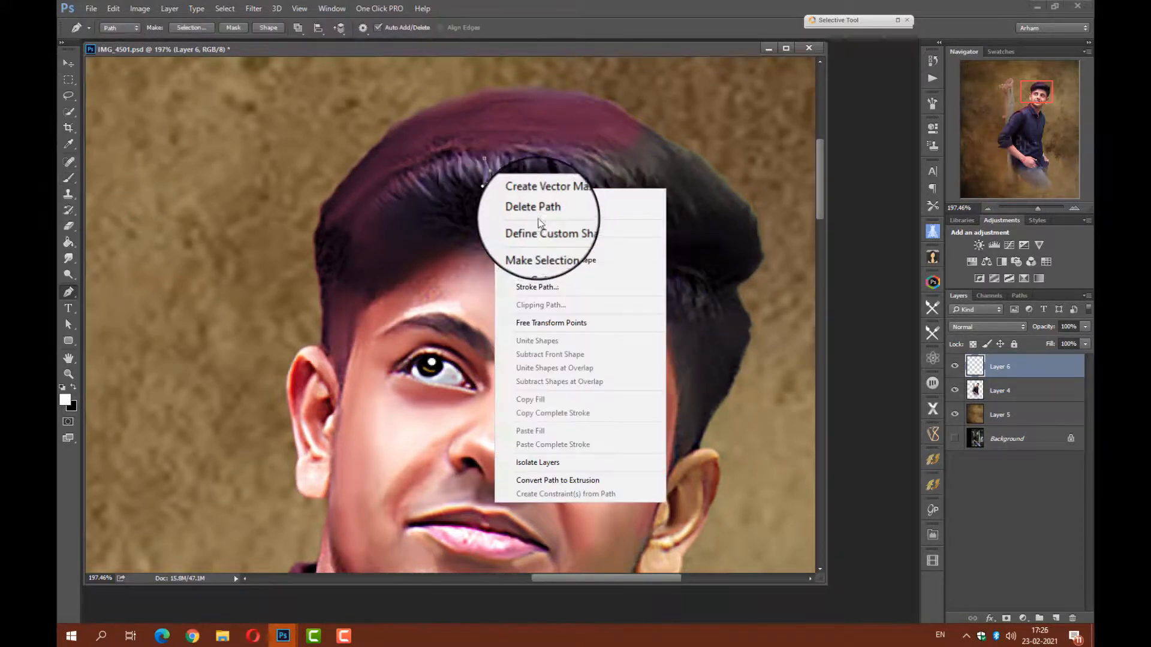
left_click(551, 292)
left_click(652, 213)
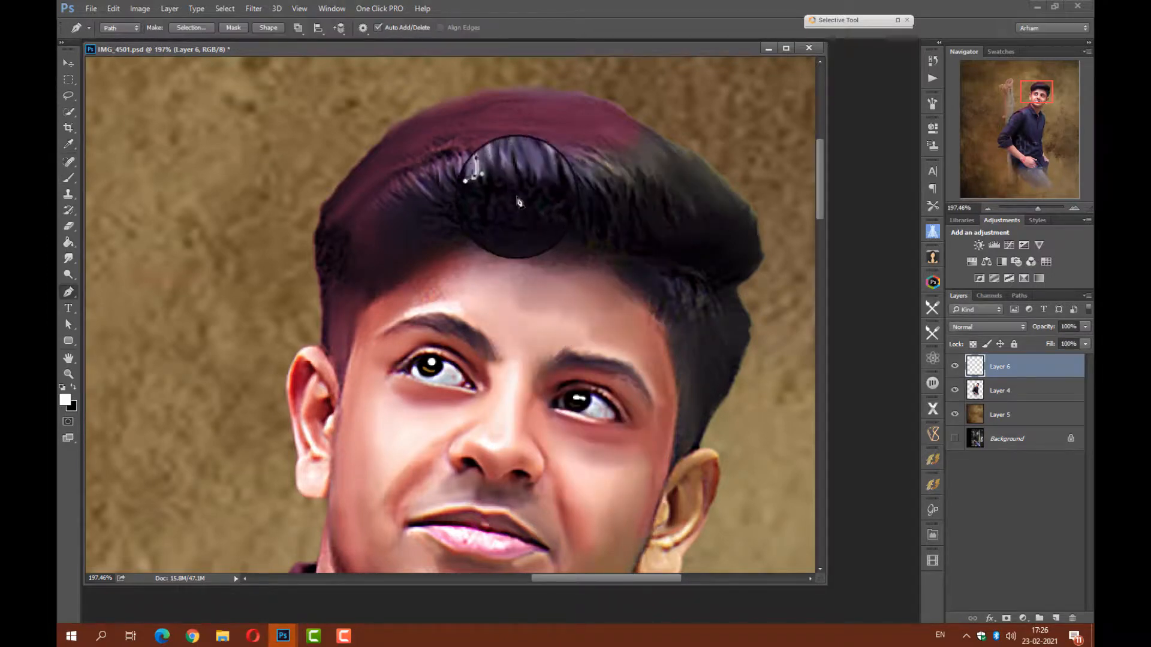
Duplicate the white hair strand twice along the hair highlight and flip the second copy horizontally.
left_click(68, 64)
left_click_drag(1038, 208, 1043, 209)
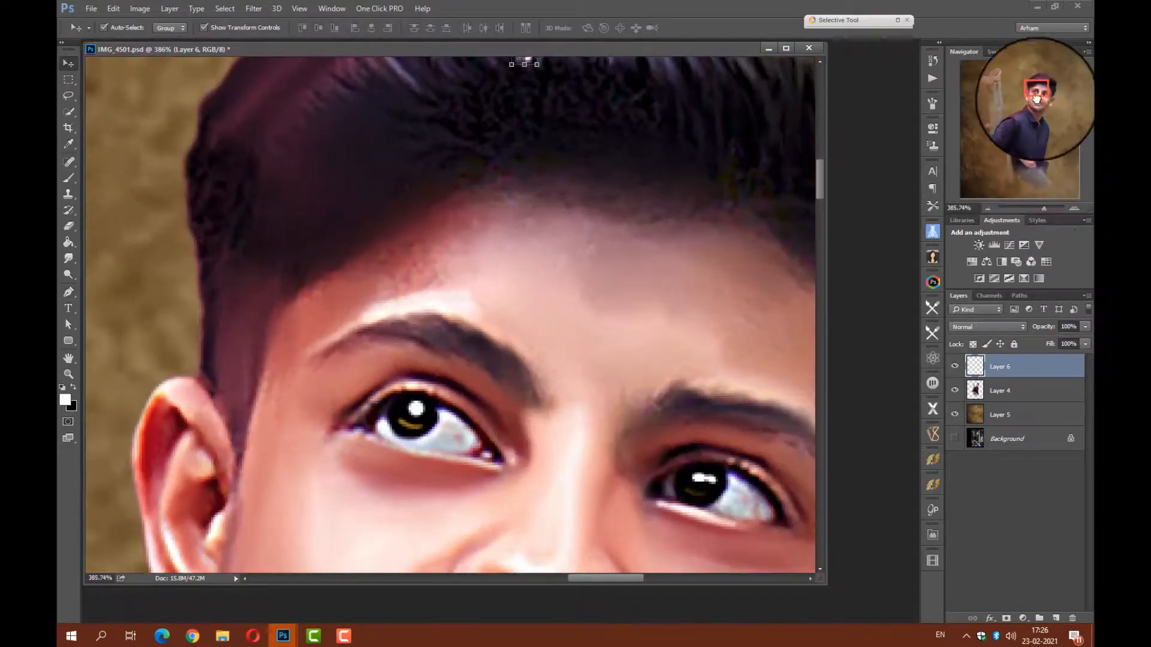
left_click_drag(1037, 100, 1039, 93)
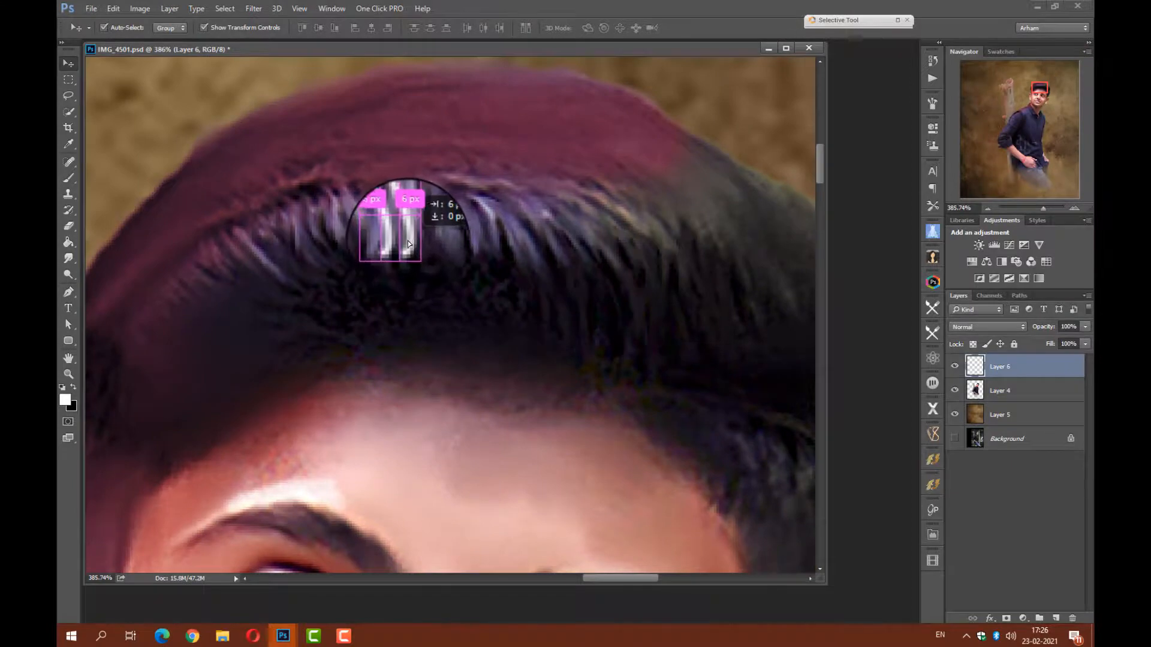
left_click_drag(408, 241, 426, 239)
left_click(430, 193)
right_click(424, 255)
key("h")
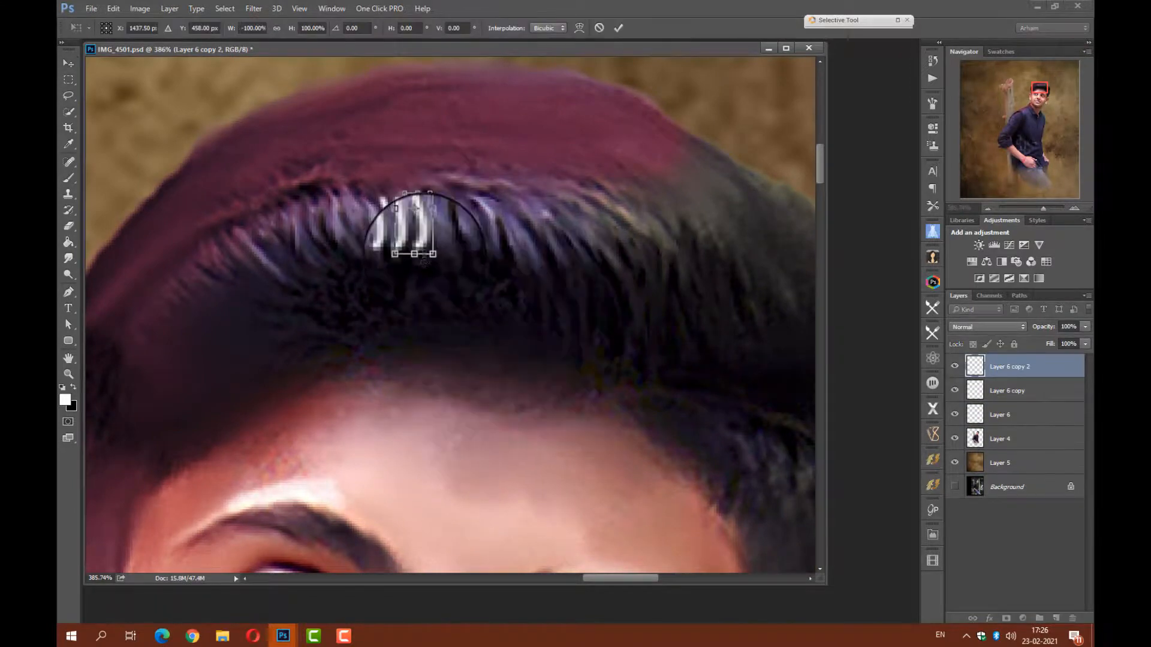
key("Return")
Place another copy of the strand further right along the hairline and turn it with vertical and horizontal flips.
left_click_drag(424, 242, 459, 248)
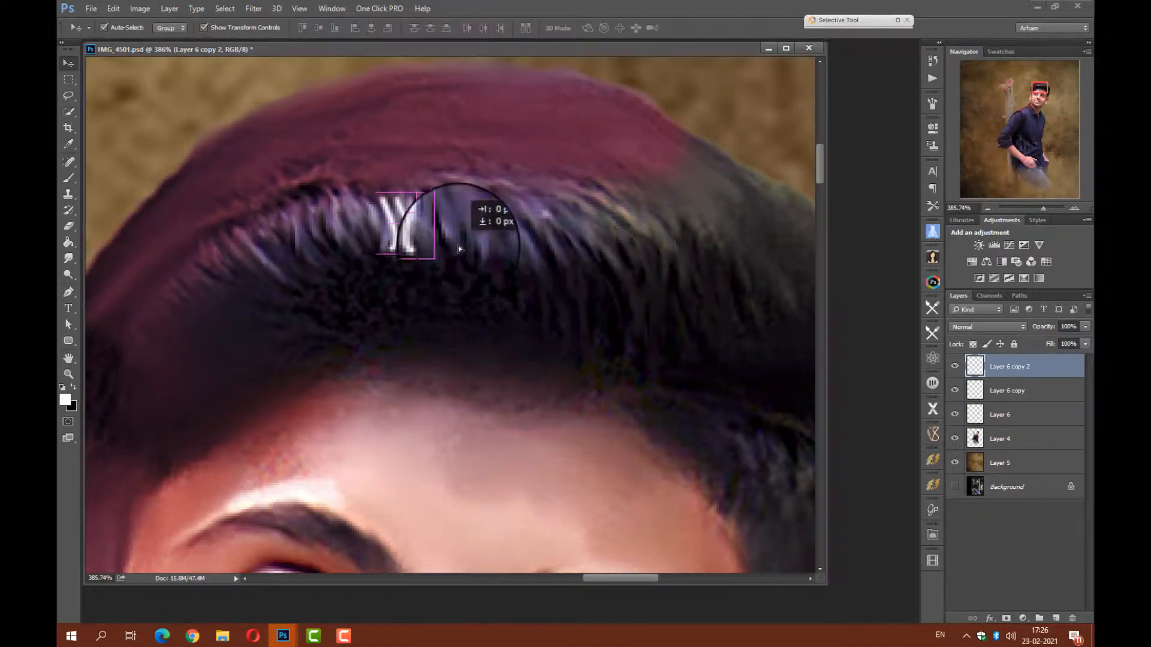
right_click(480, 242)
left_click(495, 193)
right_click(488, 237)
left_click(527, 435)
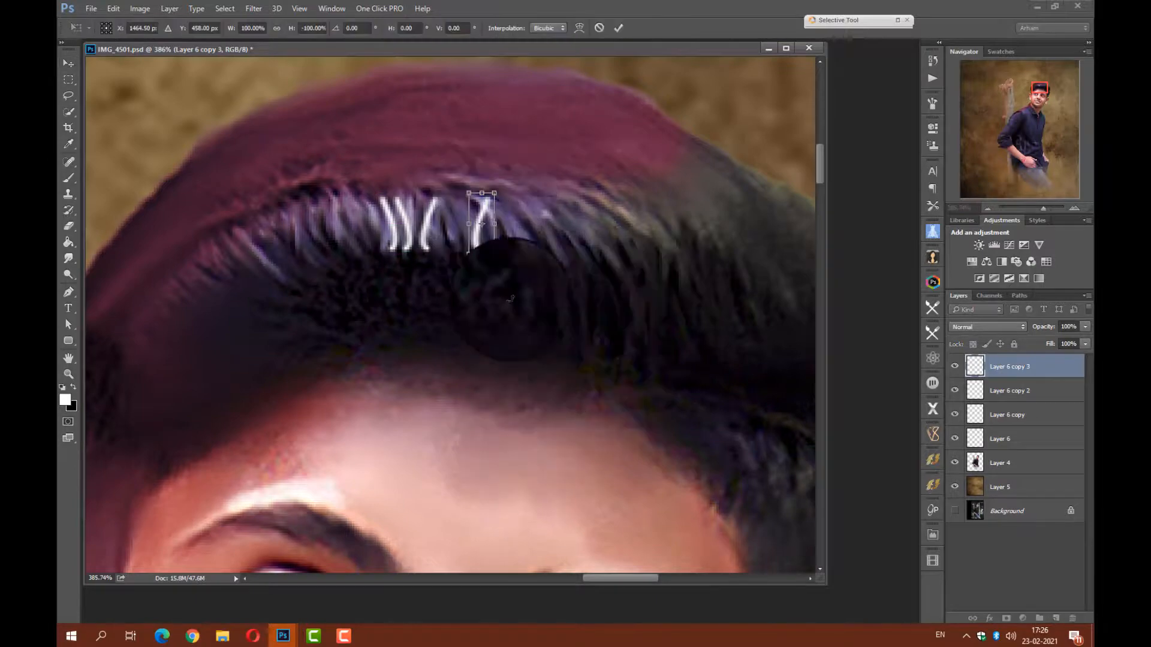
right_click(486, 245)
left_click(529, 430)
key("Return")
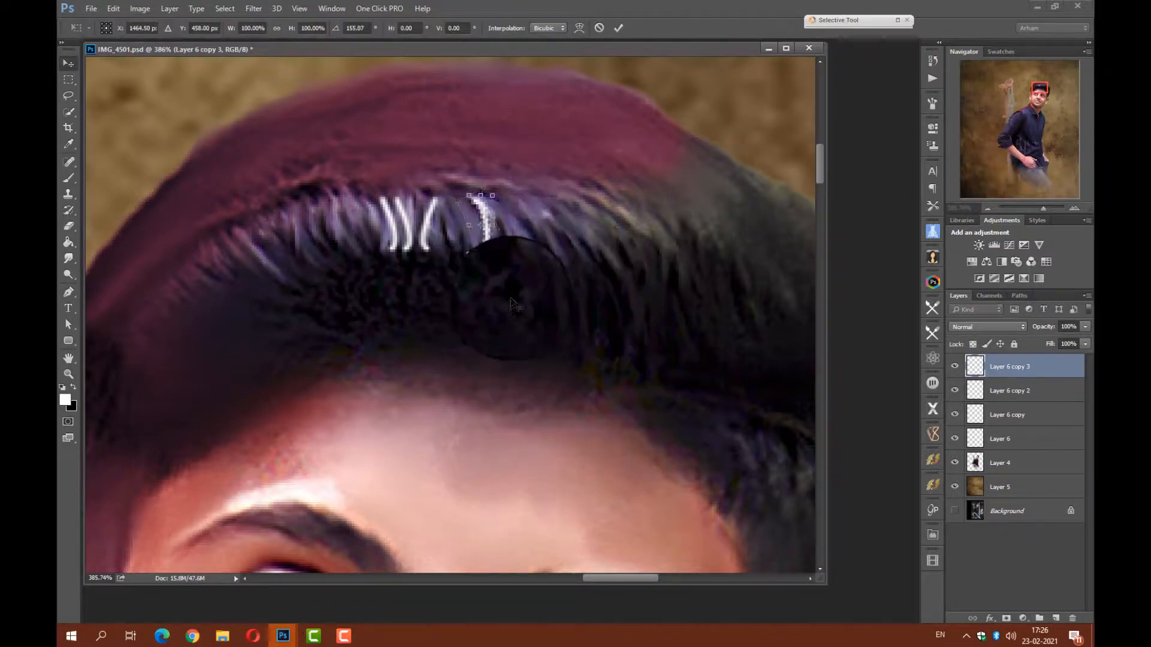
Fill the right part of the highlight with more strand copies and enlarge the outermost one.
left_click_drag(488, 246, 463, 253)
left_click_drag(467, 251, 451, 247)
left_click_drag(523, 269, 547, 273)
key("Return")
Extend the row of white strands to the left with more copies, varying their direction with transforms and flips.
left_click(404, 245)
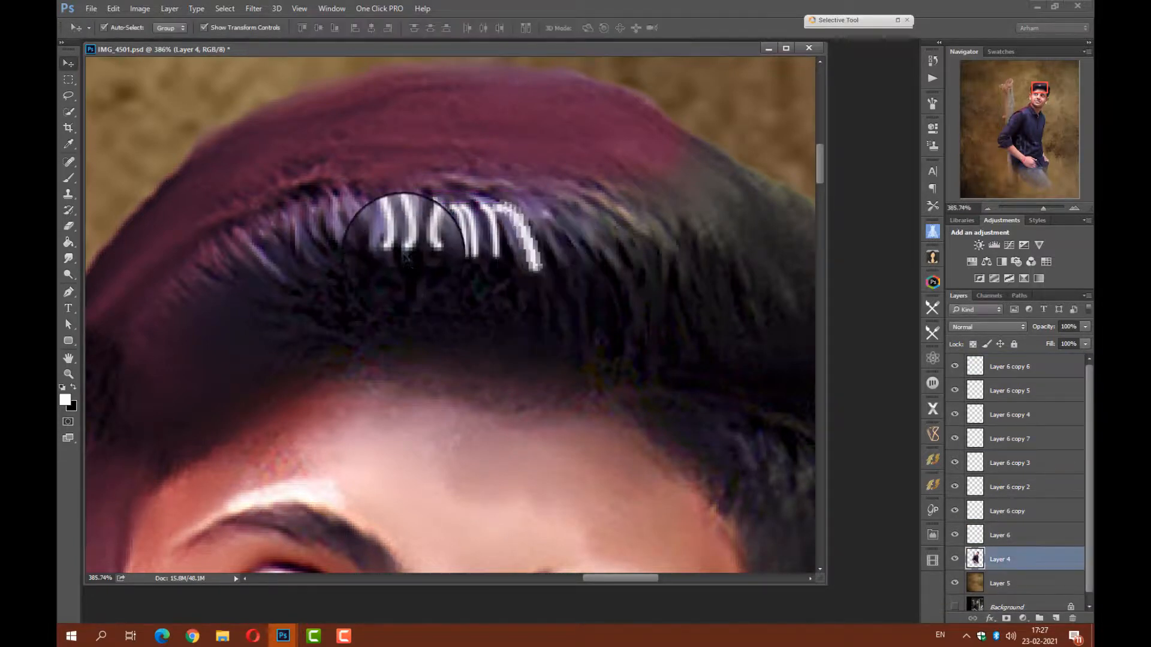
left_click_drag(392, 240, 360, 229)
left_click_drag(361, 230, 339, 230)
key("ctrl+t")
left_click_drag(353, 226, 301, 241)
right_click(339, 236)
left_click(380, 436)
right_click(328, 235)
left_click(373, 420)
key("Return")
Select Layer 6 and all its copies and merge them into one layer.
left_click(1015, 373)
scroll(1013, 480, "down", 5)
left_click(1010, 528, "shift")
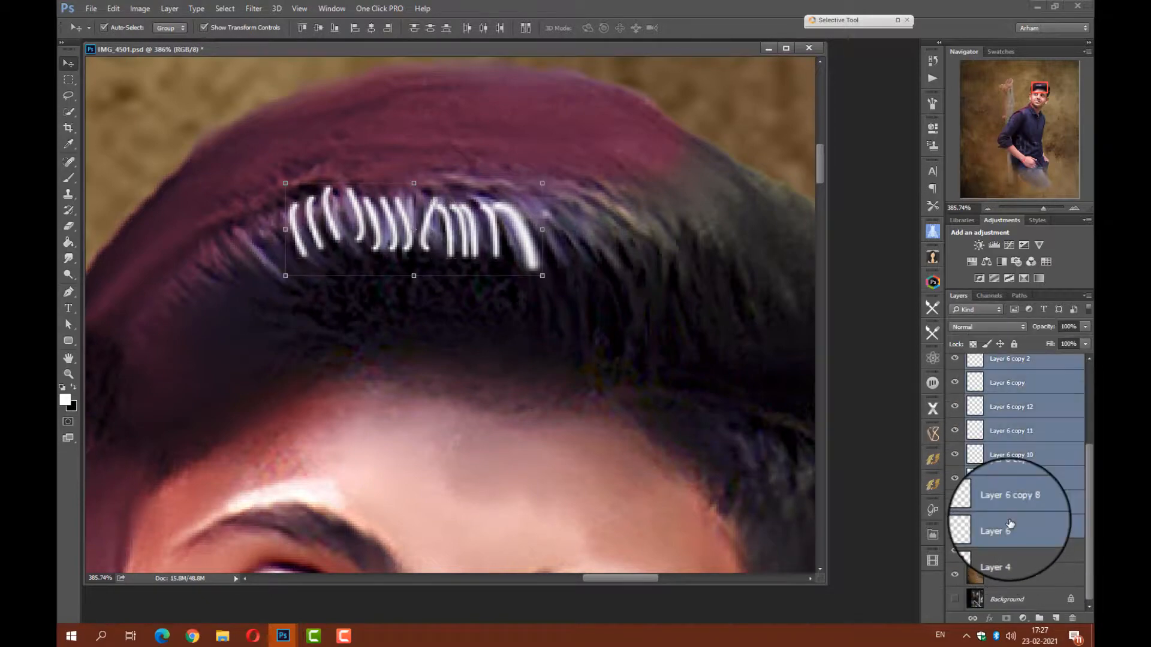
key("ctrl+e")
Set the Eraser to 30 px and fade the lower ends of the white hair strands.
key("e")
right_click(352, 323)
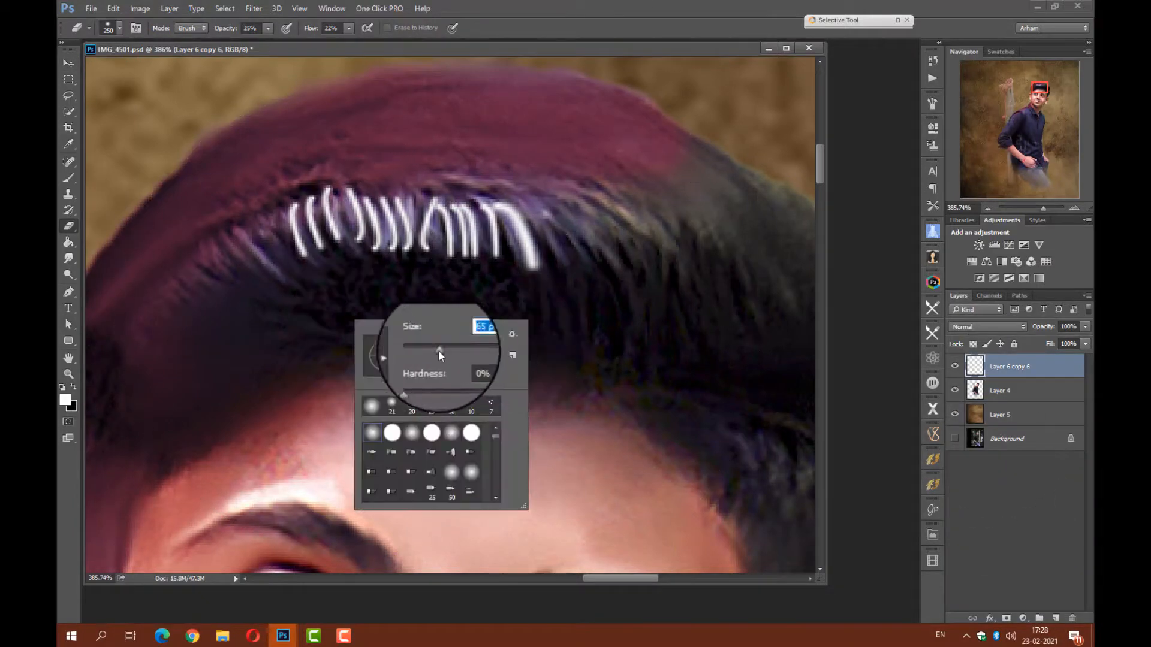
left_click_drag(454, 350, 441, 351)
left_click(320, 313)
left_click_drag(398, 268, 578, 267)
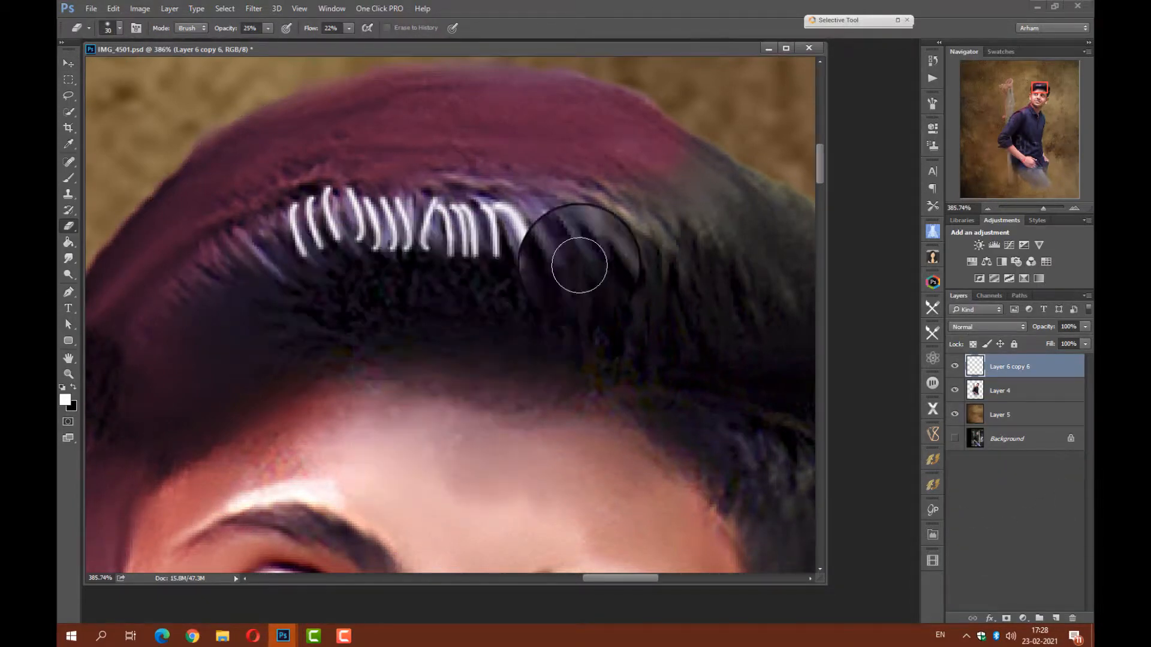
mouse_move(406, 253)
left_mouse_down()
mouse_move(290, 212)
mouse_move(416, 182)
mouse_move(524, 294)
mouse_move(471, 269)
mouse_move(519, 270)
mouse_move(321, 256)
left_mouse_up()
Lower the Eraser's flow to 15% and blend the white strands further into the hair.
left_click_drag(225, 29, 331, 31)
left_click_drag(259, 240, 473, 272)
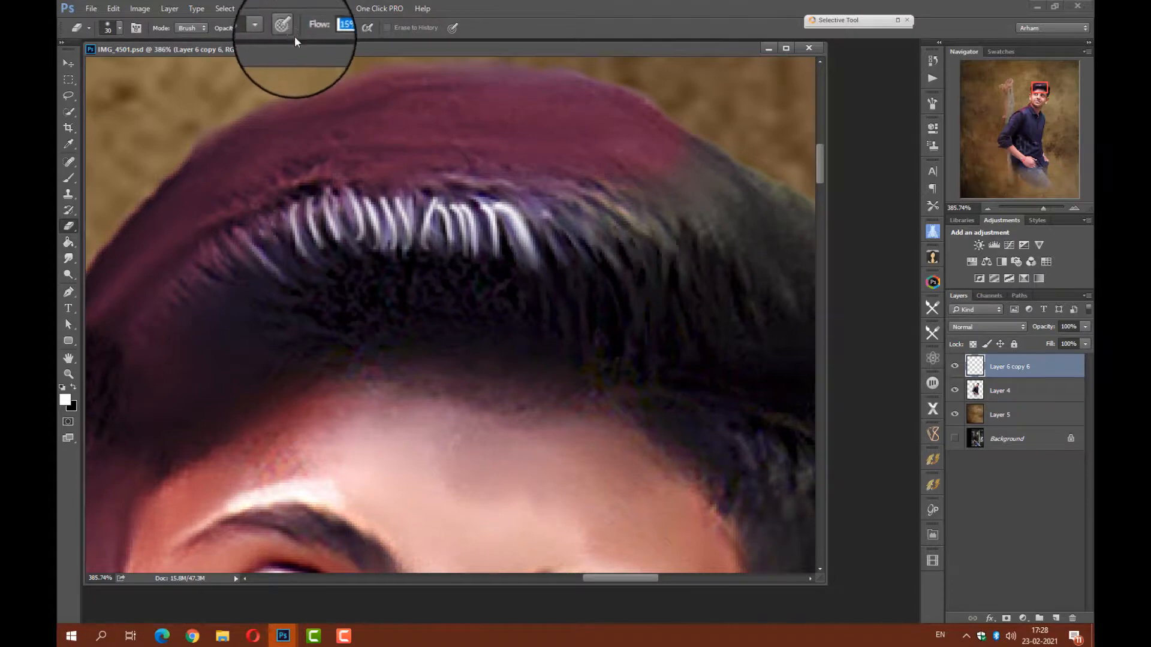
left_click_drag(502, 221, 343, 221)
Select Layer 4 and draw a short curved path over the hair left of the white strands.
left_click(69, 64)
left_click(501, 457, "ctrl")
mouse_move(530, 329)
left_mouse_down()
mouse_move(496, 344)
mouse_move(503, 350)
left_mouse_up()
left_click(69, 291)
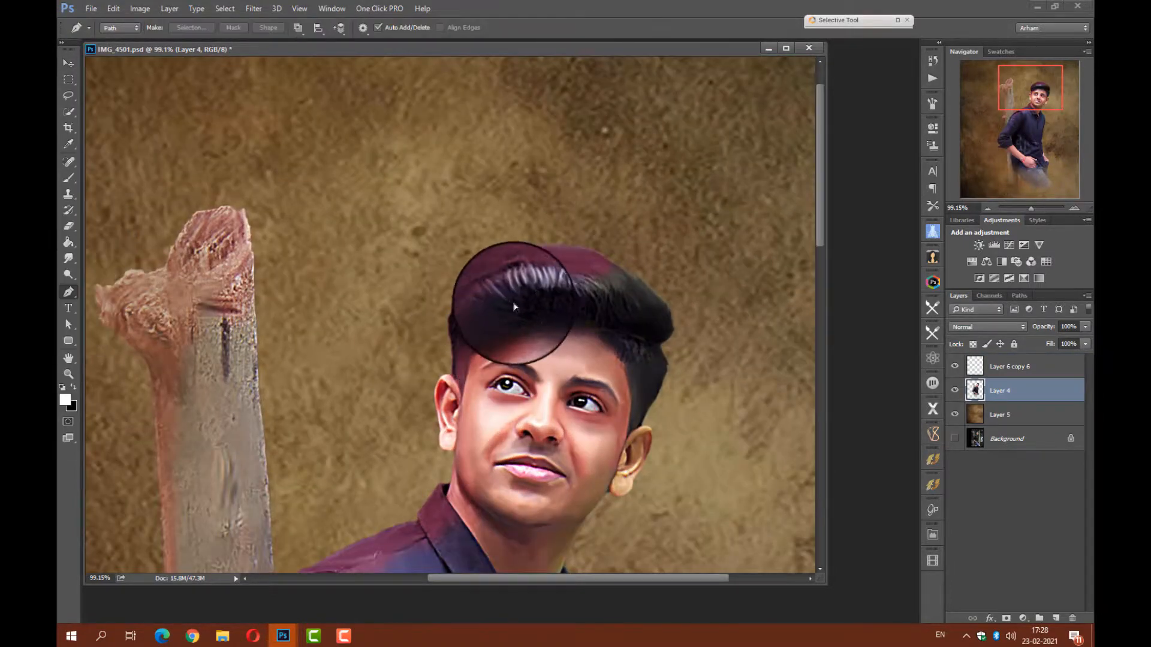
scroll(513, 303, "up", 5)
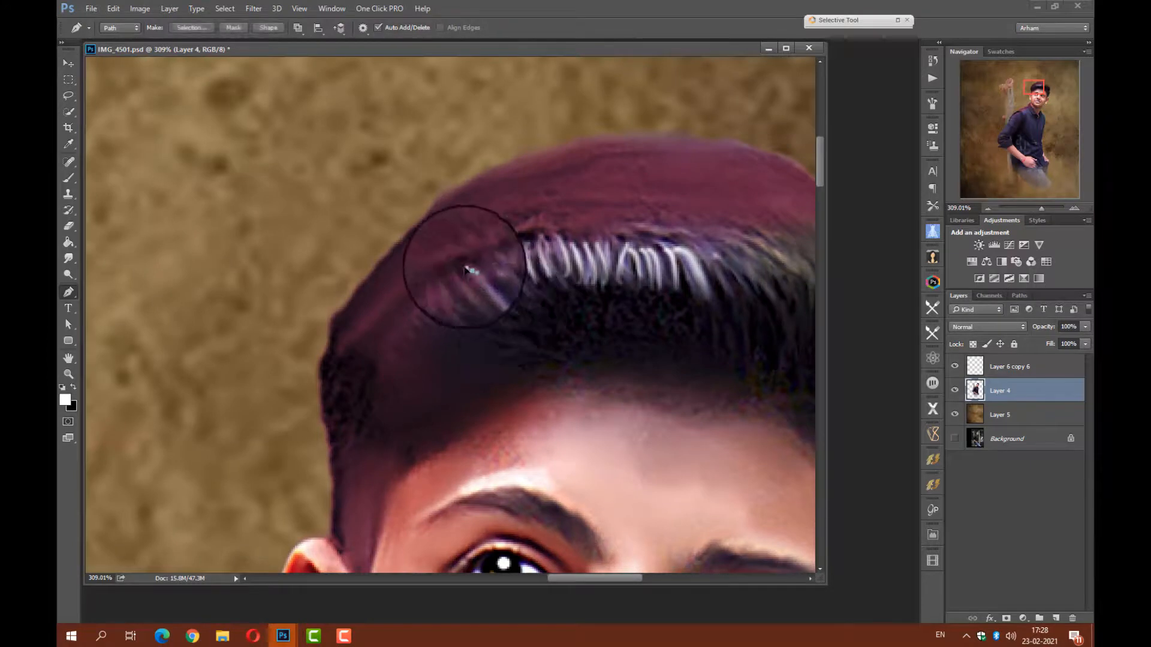
right_click(480, 283)
left_click(525, 400)
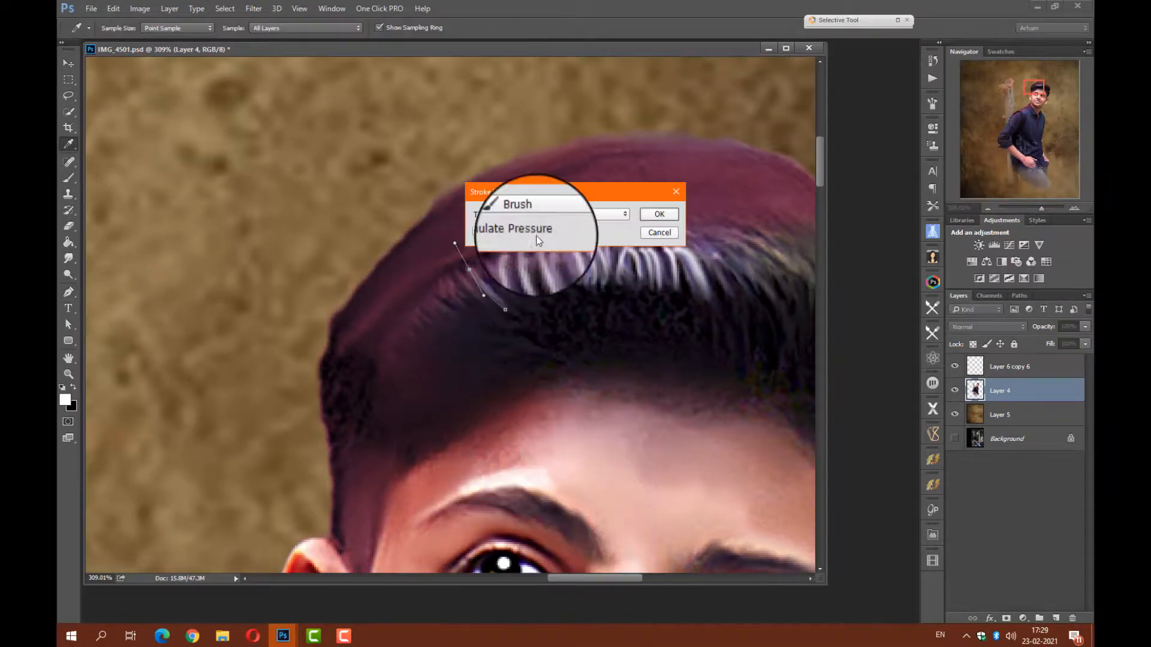
left_click(658, 232)
Set the Brush to 3 px and change the foreground color to light cyan.
left_click(69, 178)
right_click(403, 308)
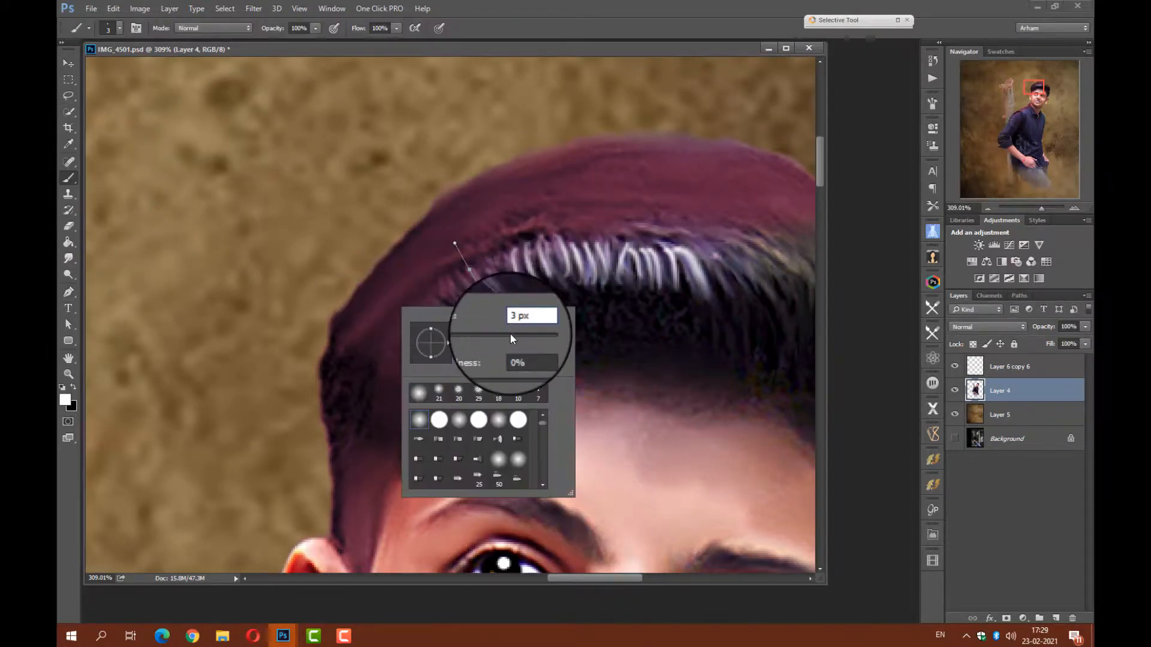
left_click(69, 292)
right_click(491, 284)
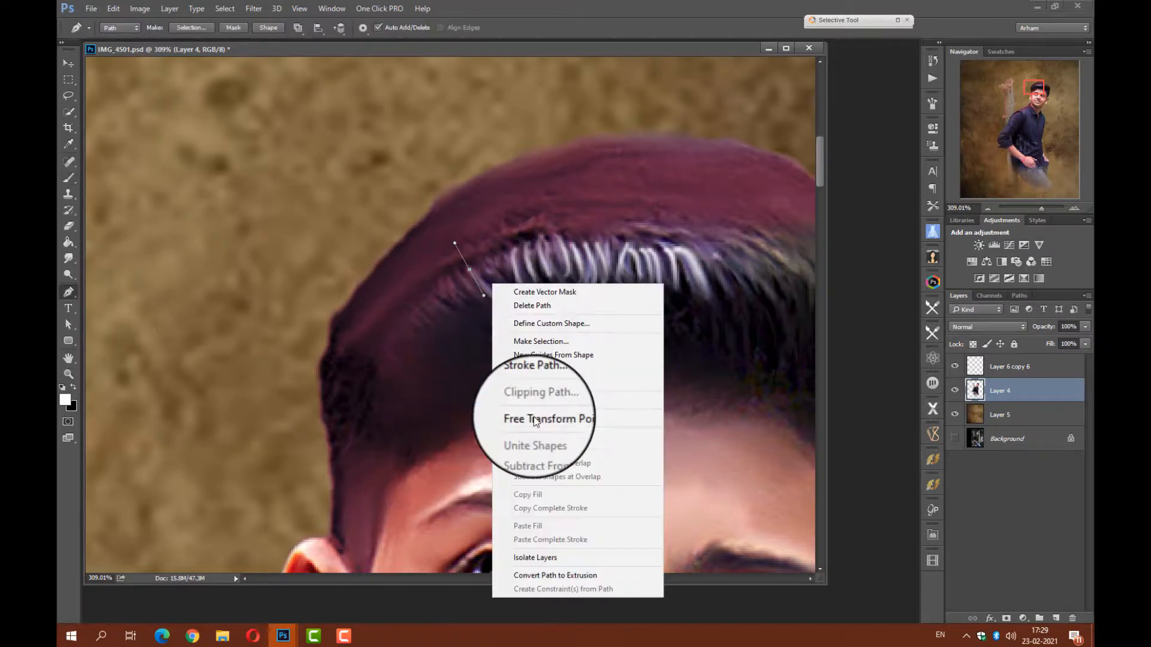
left_click(66, 401)
left_click(68, 401)
left_click(736, 237)
left_click(842, 123)
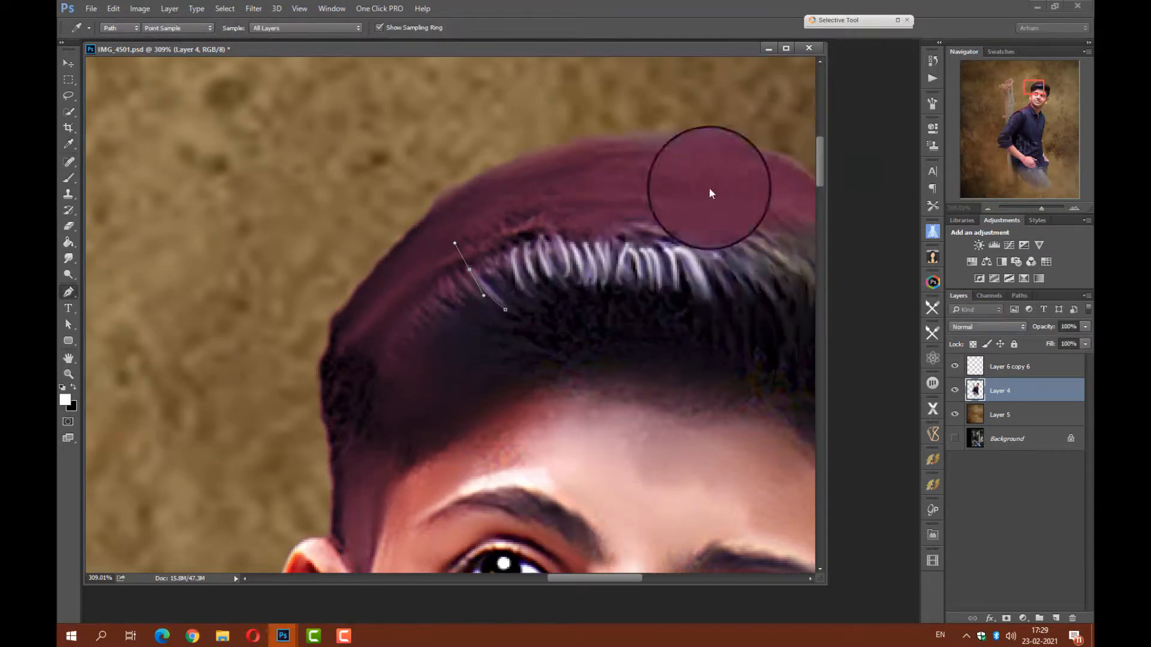
Stroke the curved hair path with the cyan brush and delete the path.
right_click(474, 279)
left_click(514, 377)
left_click(626, 209)
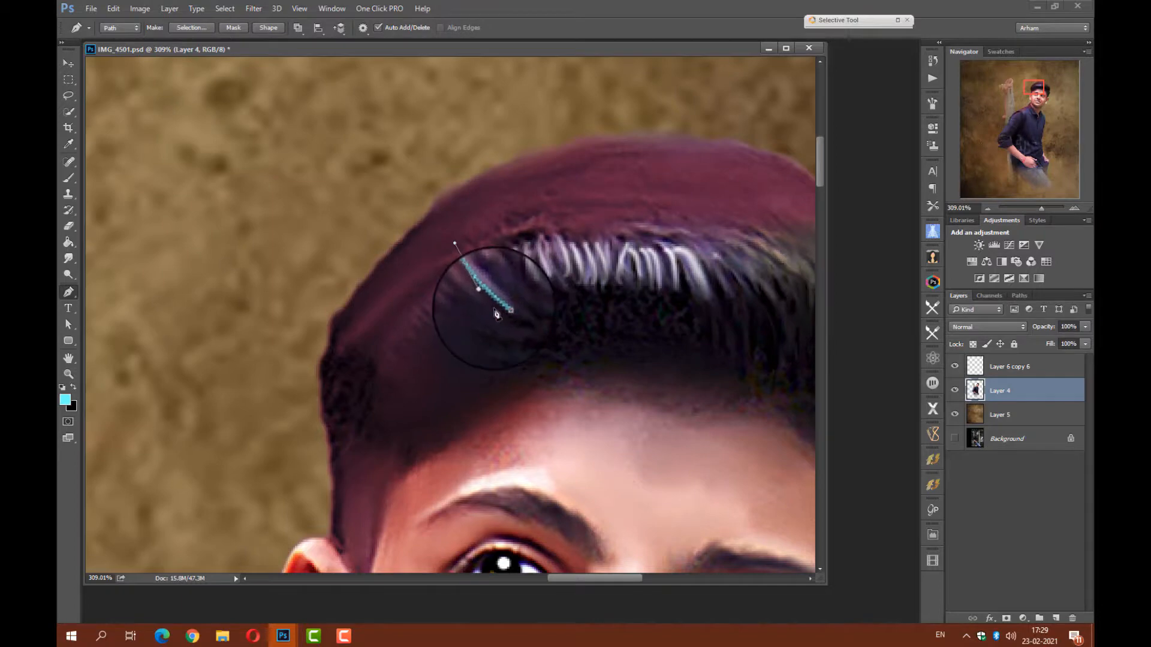
right_click(495, 303)
left_click(530, 312)
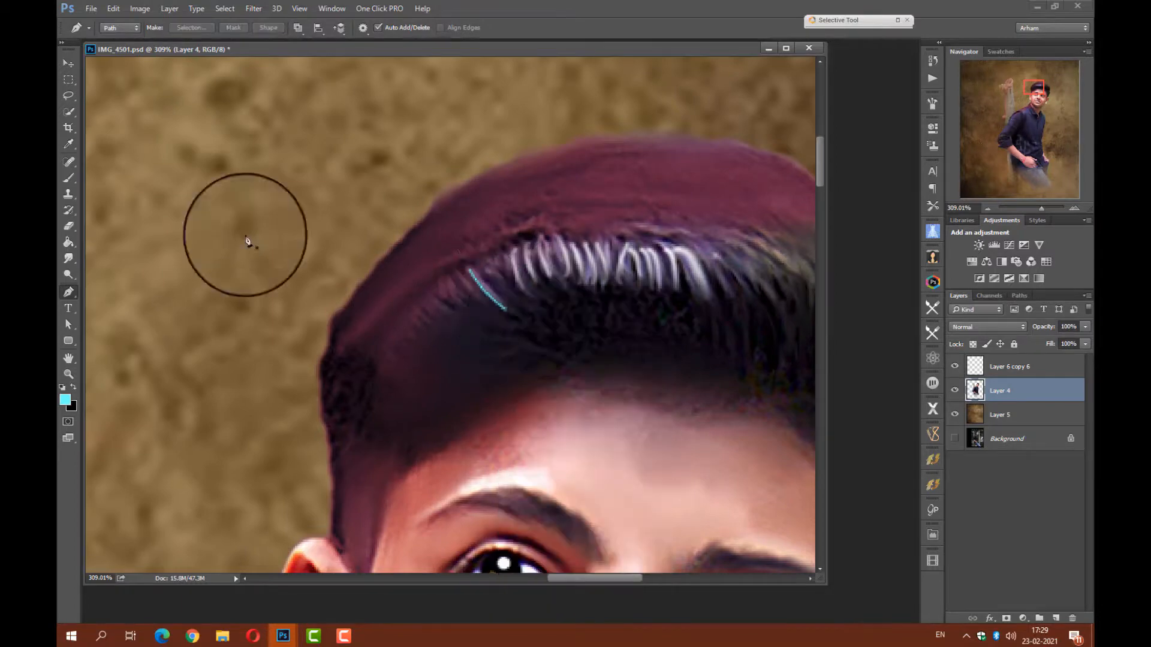
key("v")
scroll(514, 341, "up", 2)
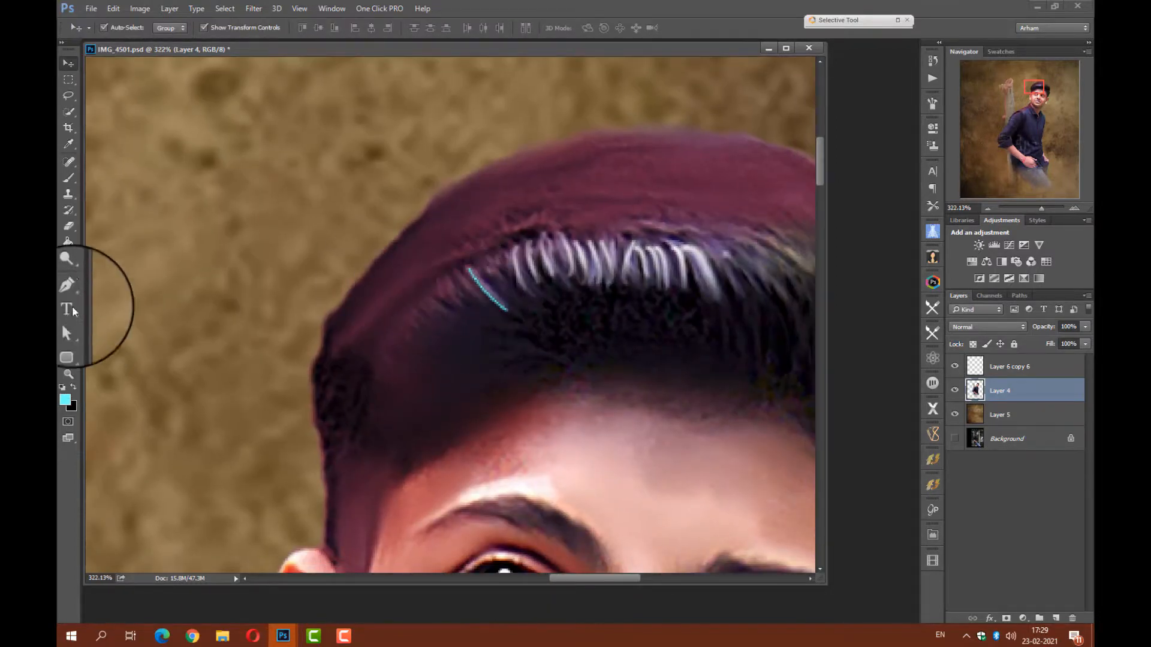
On Layer 6 copy 6, draw a short curved path beside the cyan hair strand and stroke it with the Brush, simulating pressure.
left_click(1007, 367)
key("p")
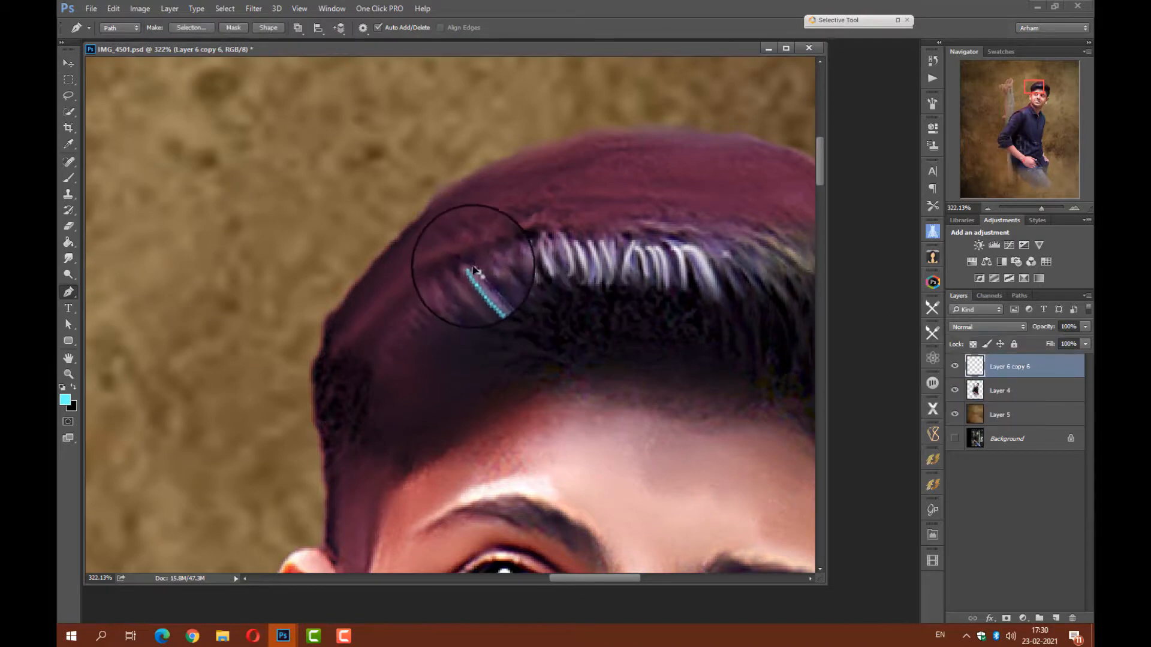
right_click(503, 299)
left_click(552, 416)
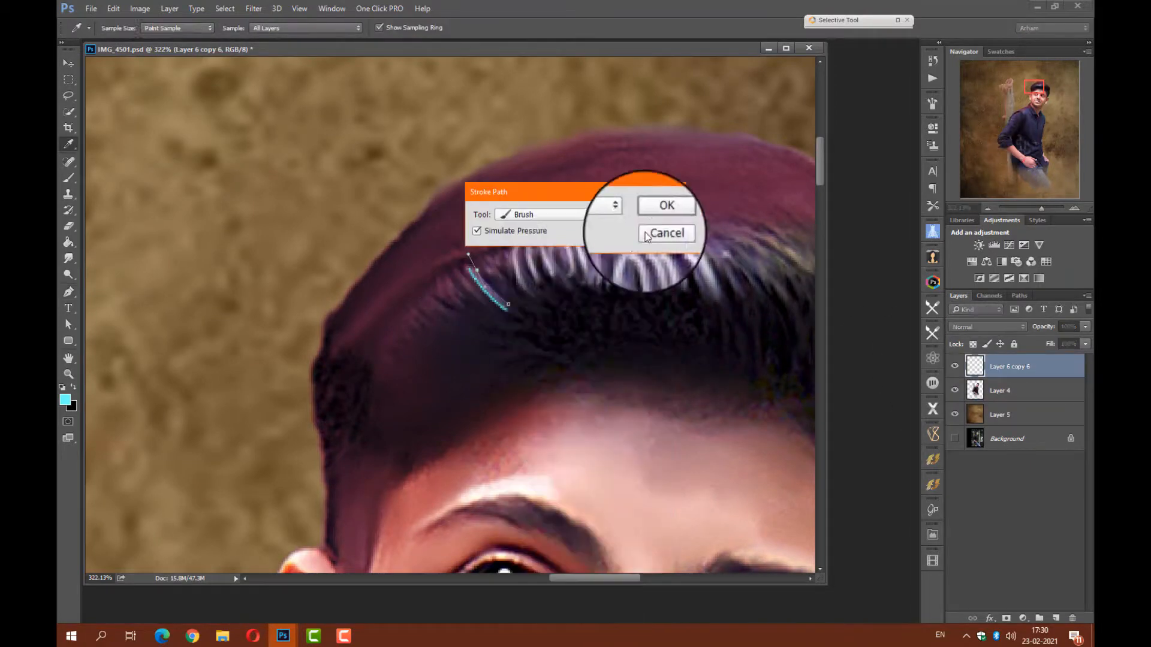
left_click(647, 207)
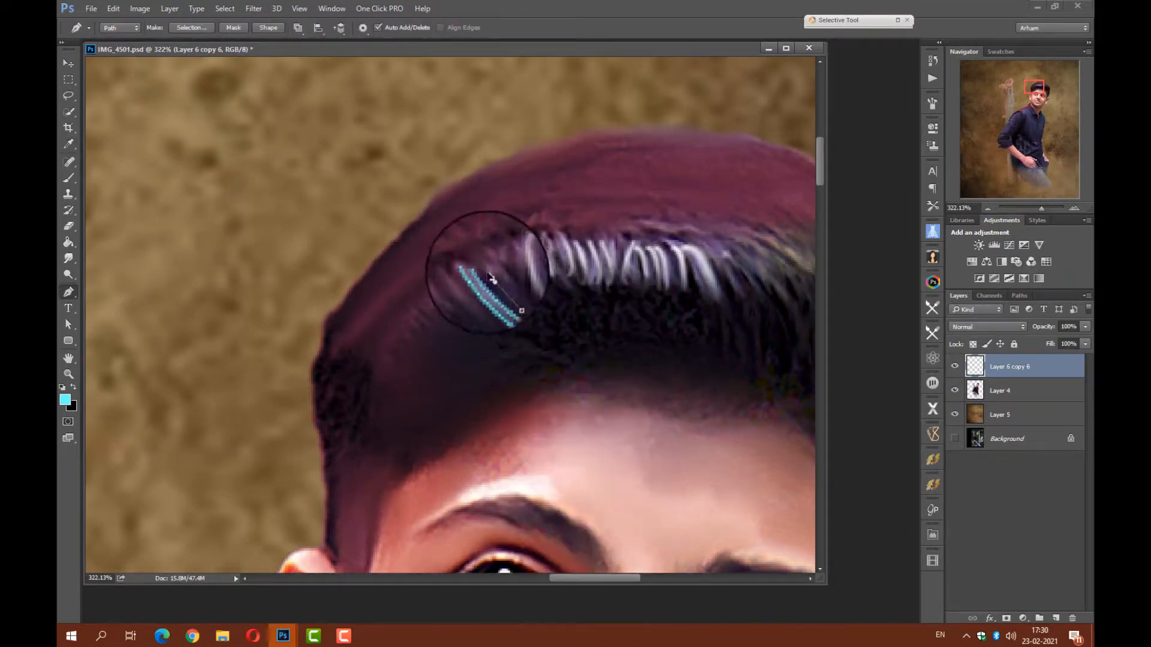
Stroke another short curved path with the cyan brush, between the cyan strands and the white strands.
right_click(503, 293)
left_click(553, 413)
left_click(657, 211)
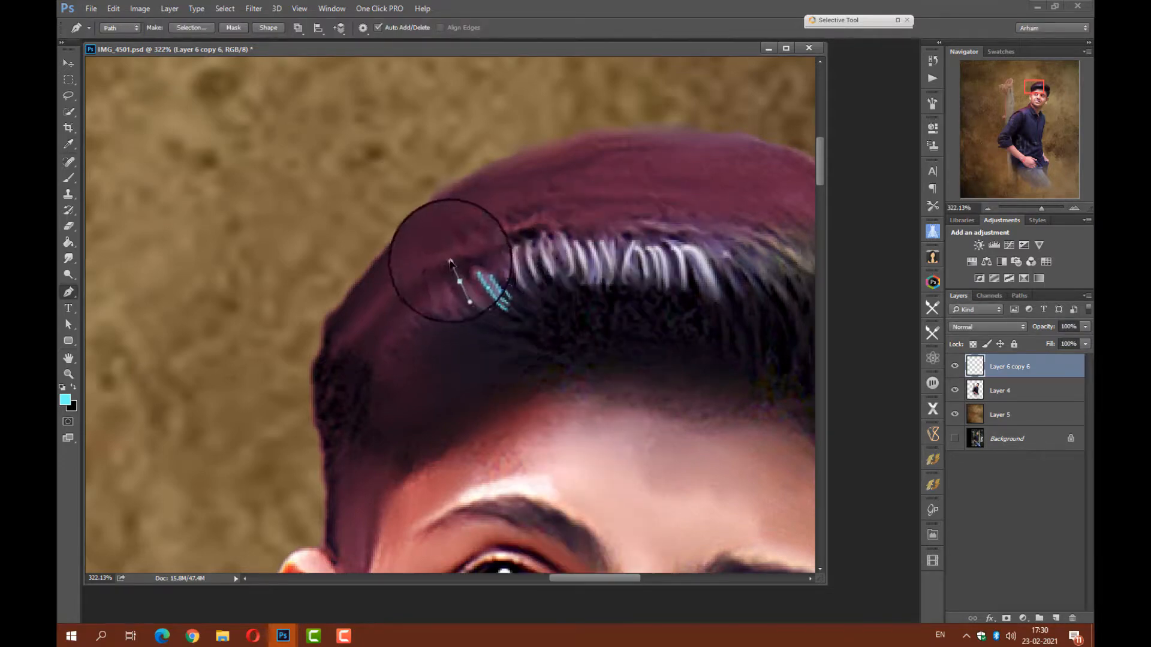
Stroke a short path on the outer side of the cyan hair strands with the Brush, then delete the path.
right_click(467, 292)
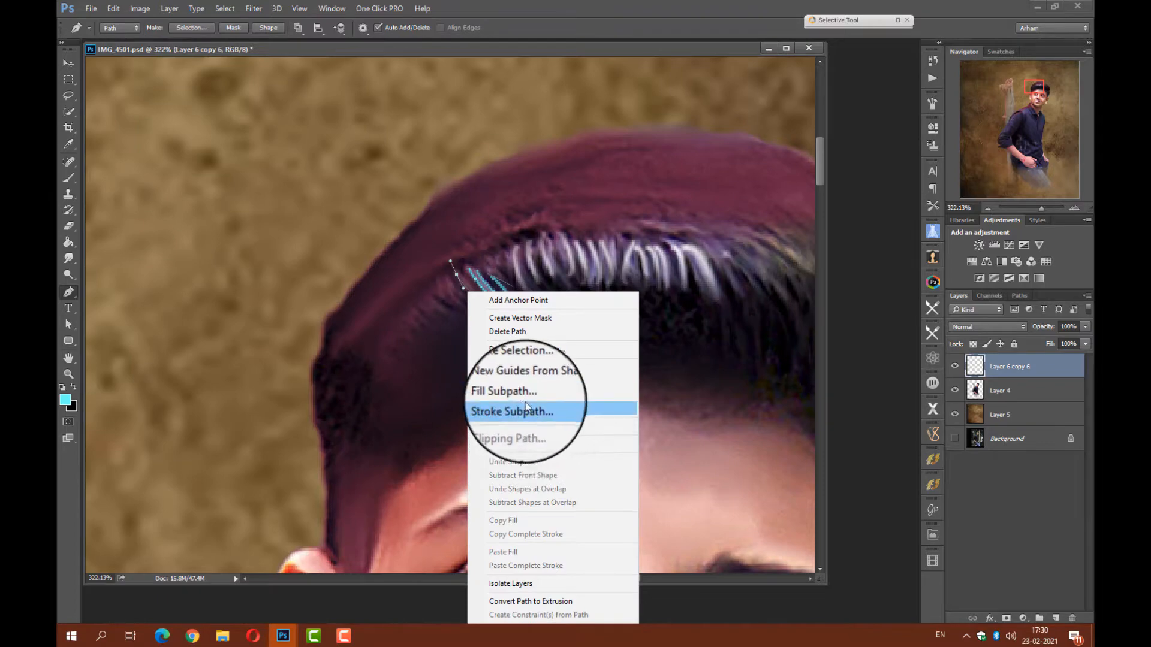
left_click(526, 410)
left_click(660, 214)
right_click(470, 264)
left_click(506, 304)
left_click(69, 63)
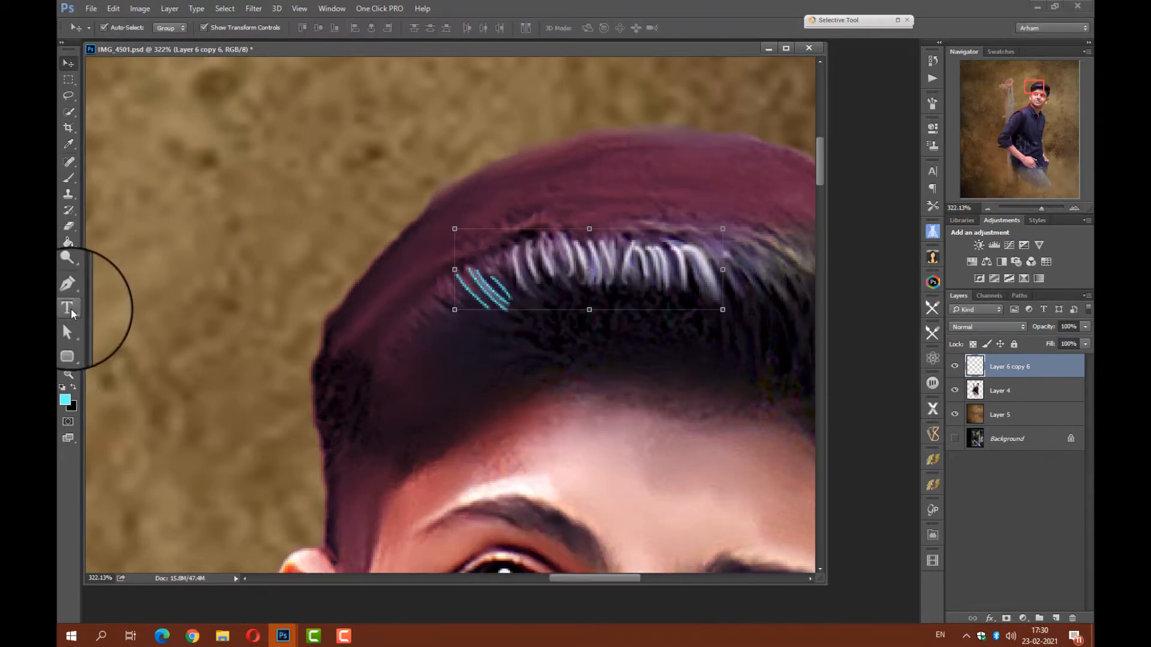
Set the Eraser's flow to 30% and fade the lower ends of the cyan strands into the hair.
left_click(68, 178)
key("e")
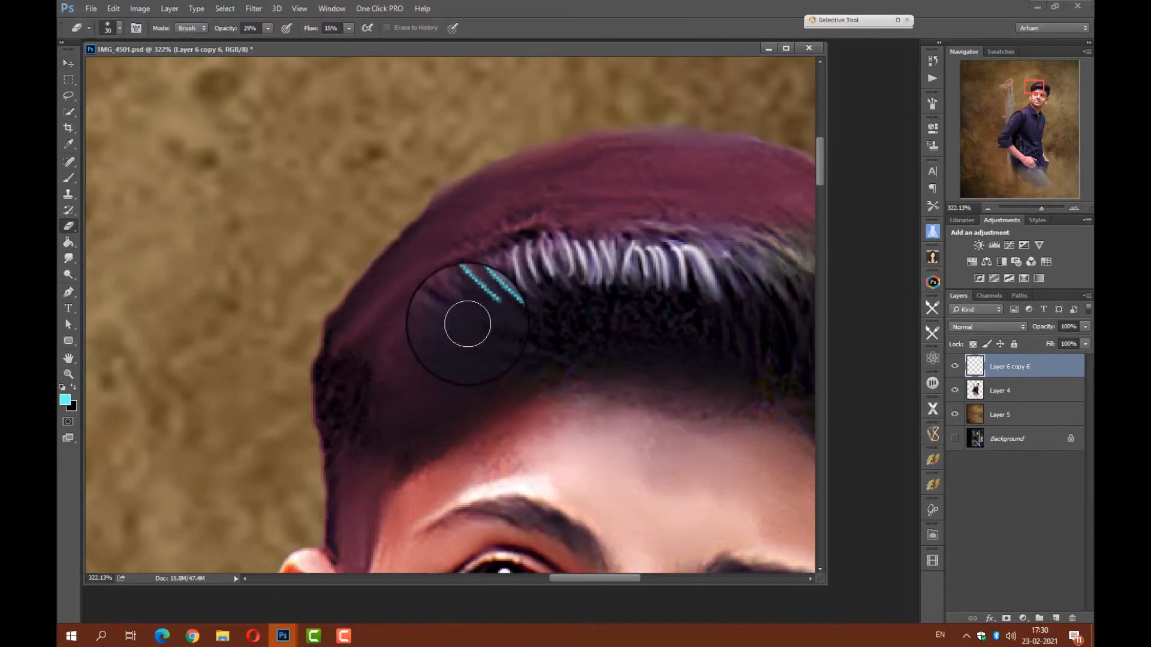
left_click(672, 266)
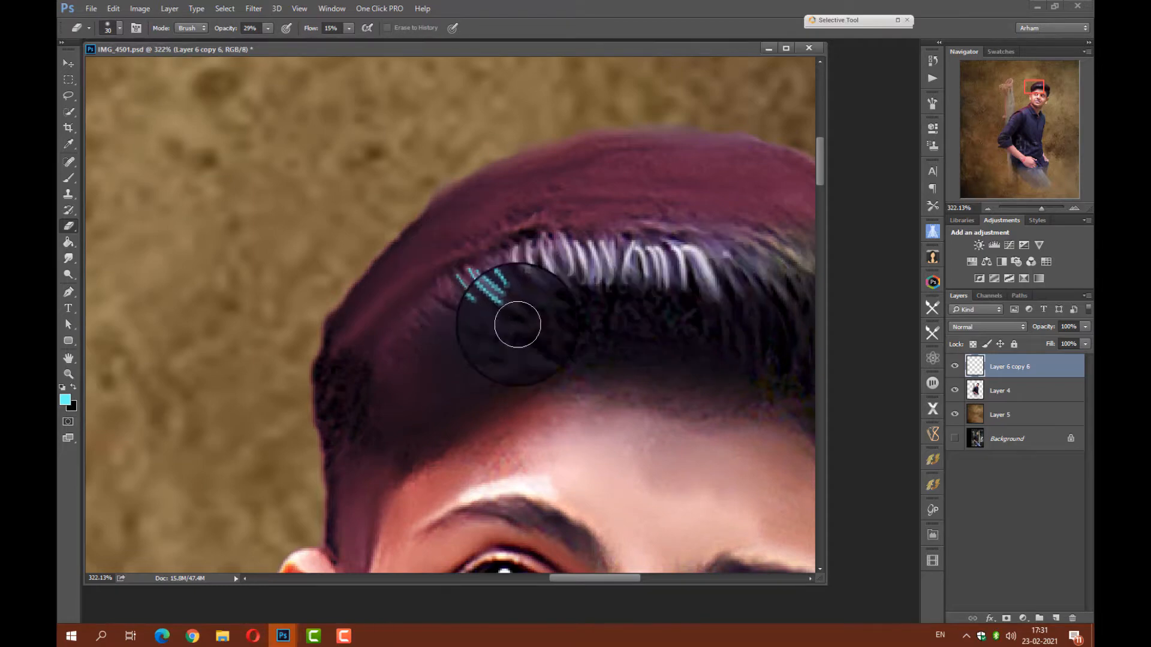
left_click_drag(313, 30, 324, 34)
left_click_drag(493, 306, 459, 301)
Toggle the Background layer's visibility with the whole picture in view to compare the painting with the original photo.
right_click(1006, 436)
left_click(1003, 424)
left_click_drag(1041, 207, 1025, 207)
left_click(955, 438, "alt")
left_click(954, 438, "alt")
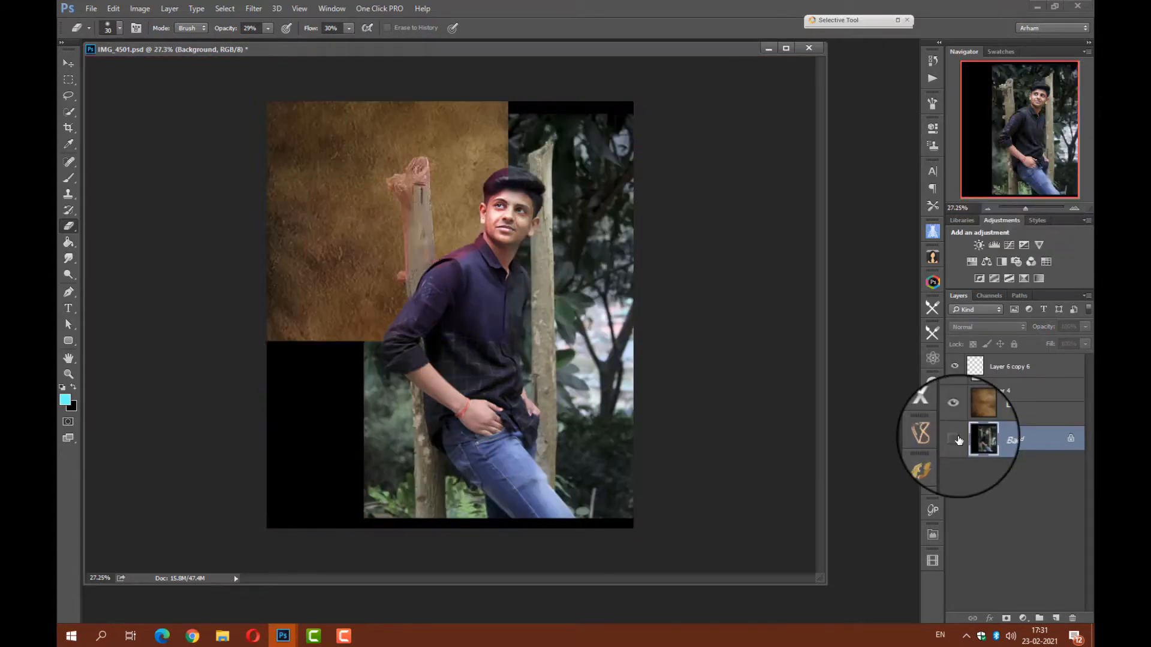